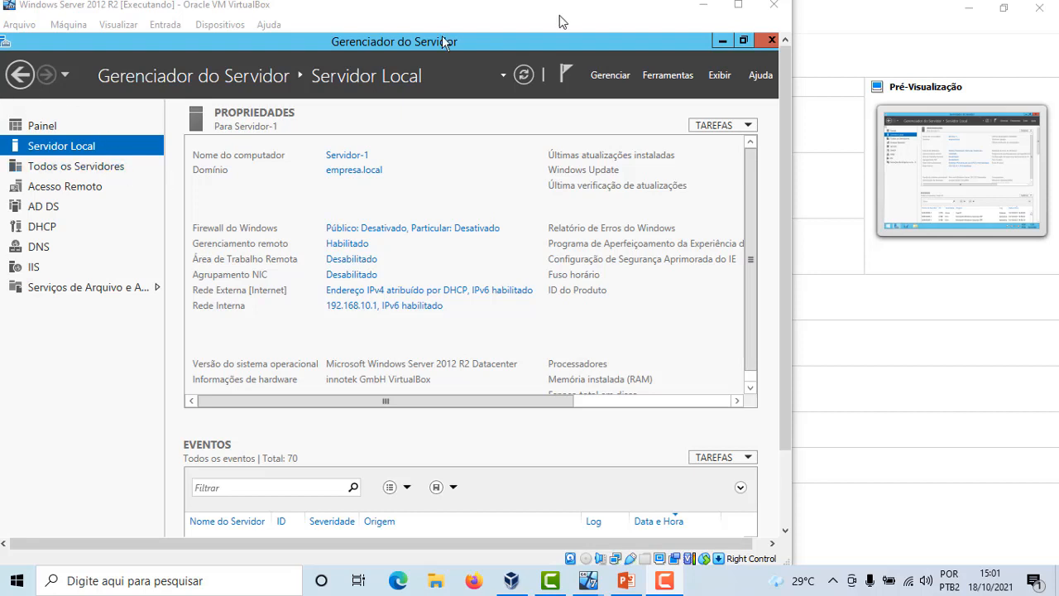
# Start the Add Roles and Features wizard with a role-based installation targeting Servidor-1.empresa.local
pyautogui.click(615, 78)
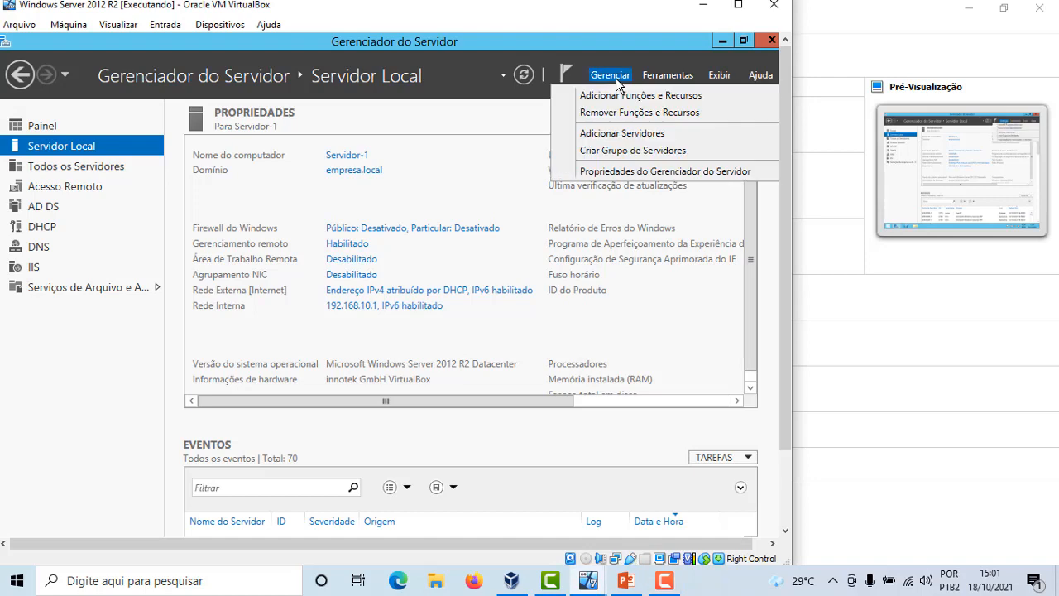
pyautogui.click(677, 98)
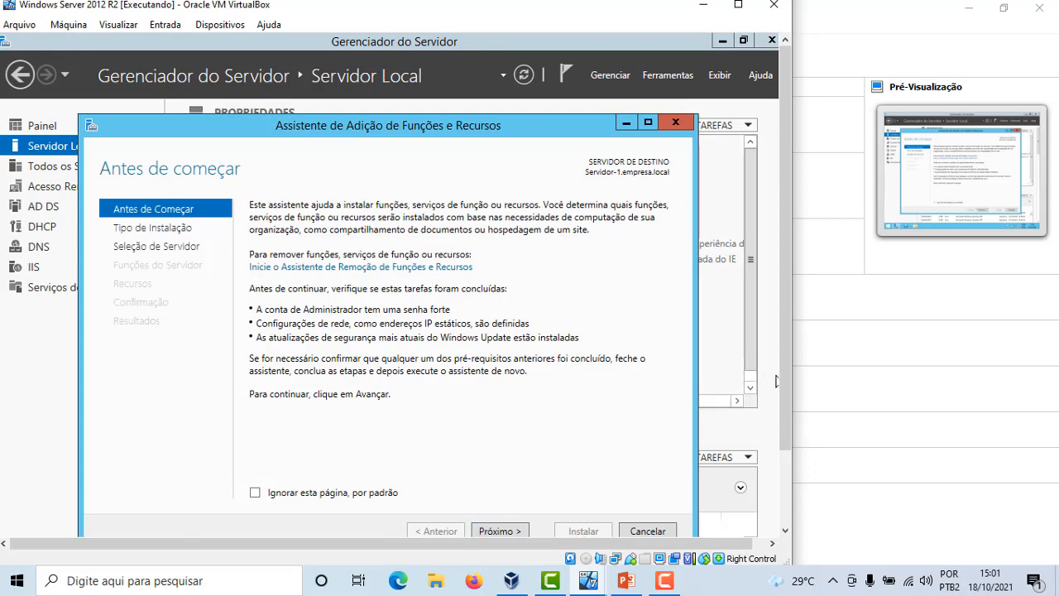
pyautogui.scroll(-1, 783, 375)
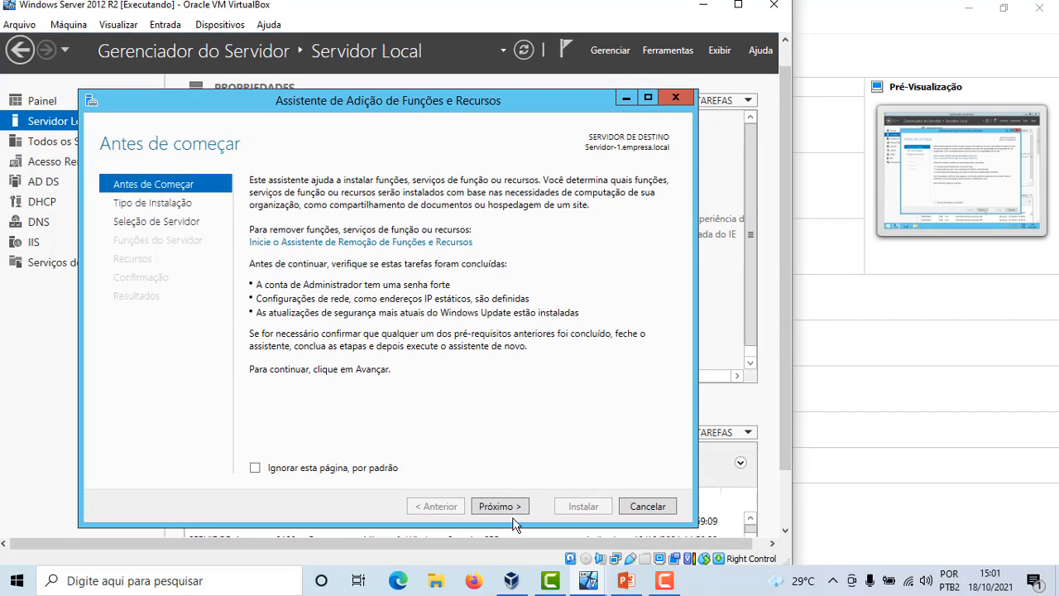
pyautogui.click(501, 505)
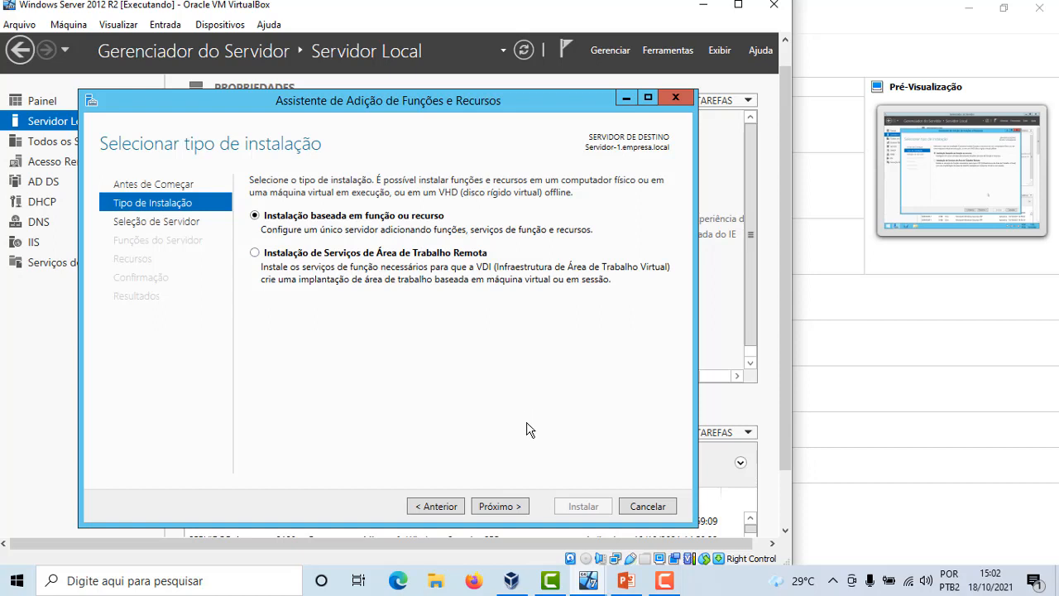
pyautogui.click(513, 508)
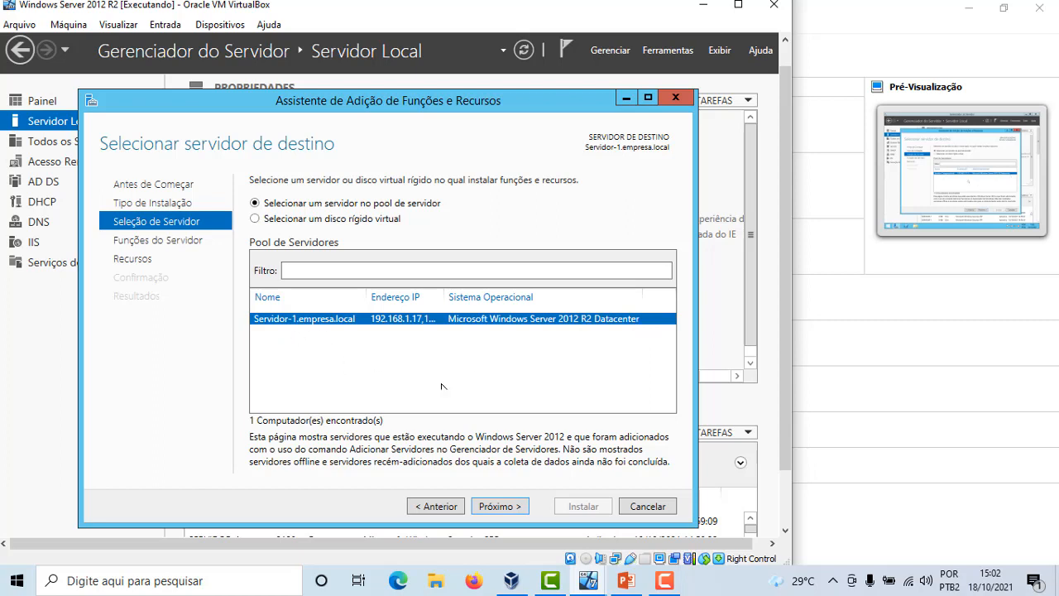
pyautogui.click(491, 514)
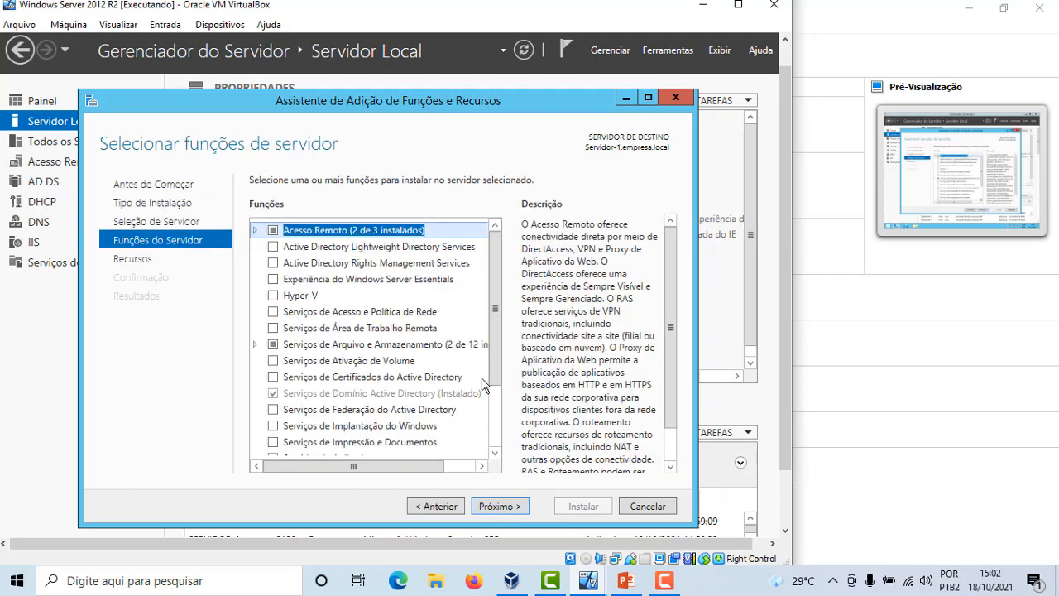
# Select the Serviços de Implantação do Windows role, adding its required management tools
pyautogui.moveTo(493, 351); pyautogui.dragTo(490, 422)
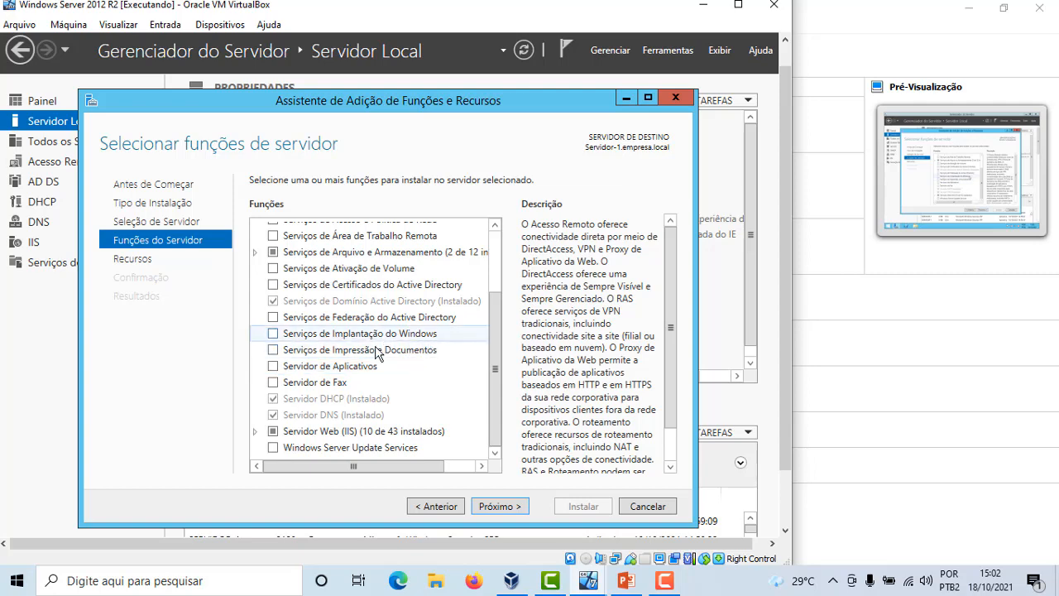
pyautogui.click(274, 334)
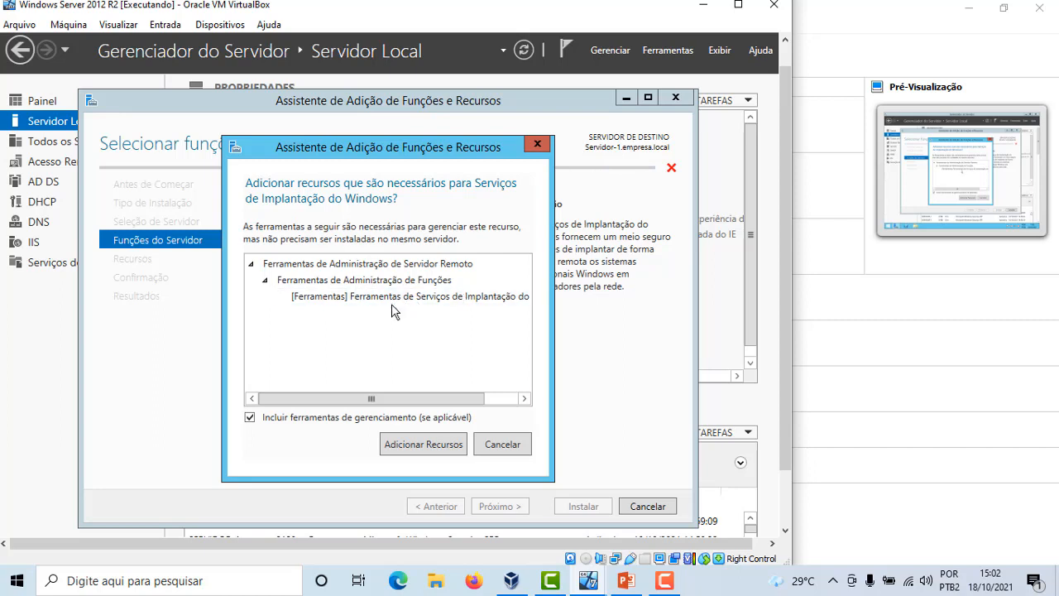
pyautogui.click(440, 445)
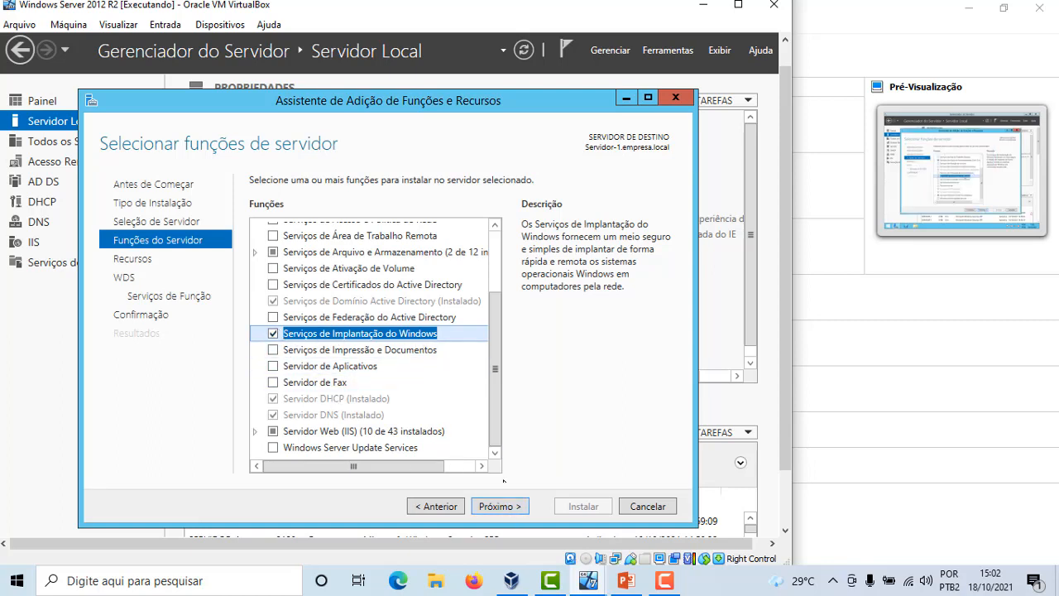
# Advance through the features and WDS pages, keeping both Servidor de Implantação and Servidor de Transporte role services
pyautogui.click(512, 506)
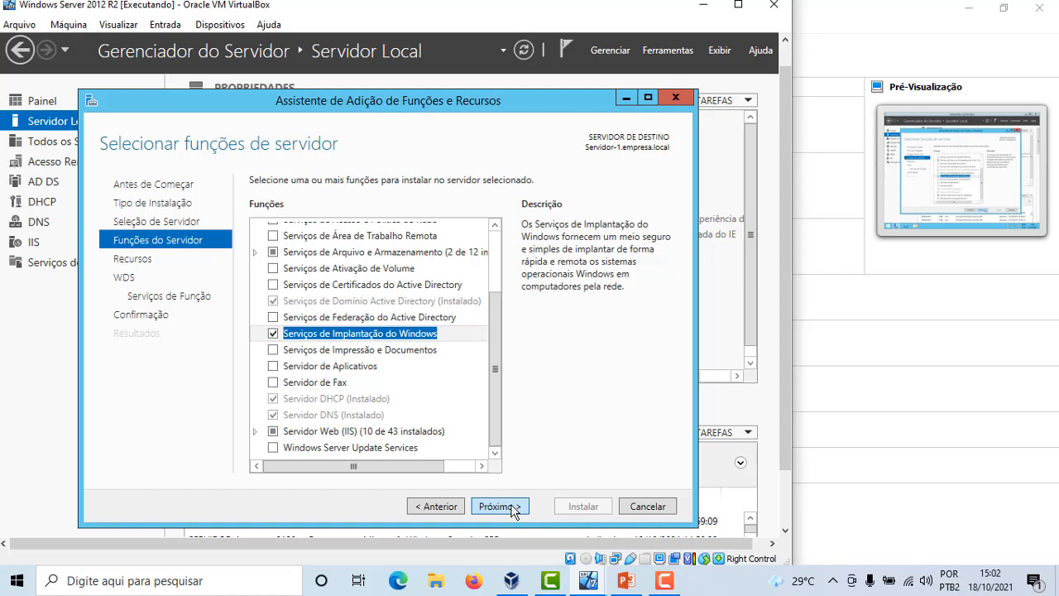
pyautogui.click(512, 506)
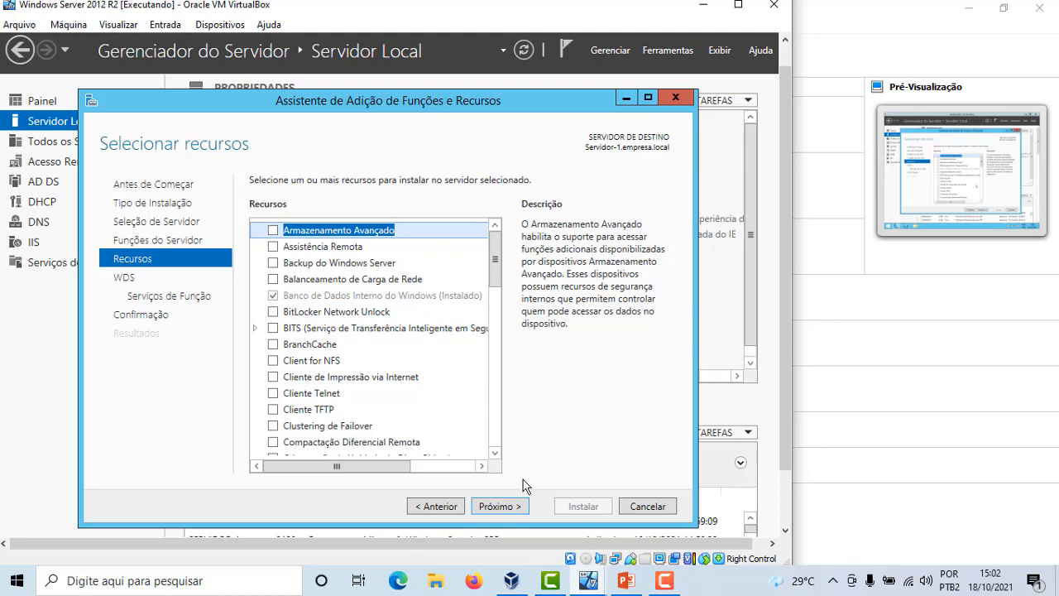
pyautogui.click(515, 507)
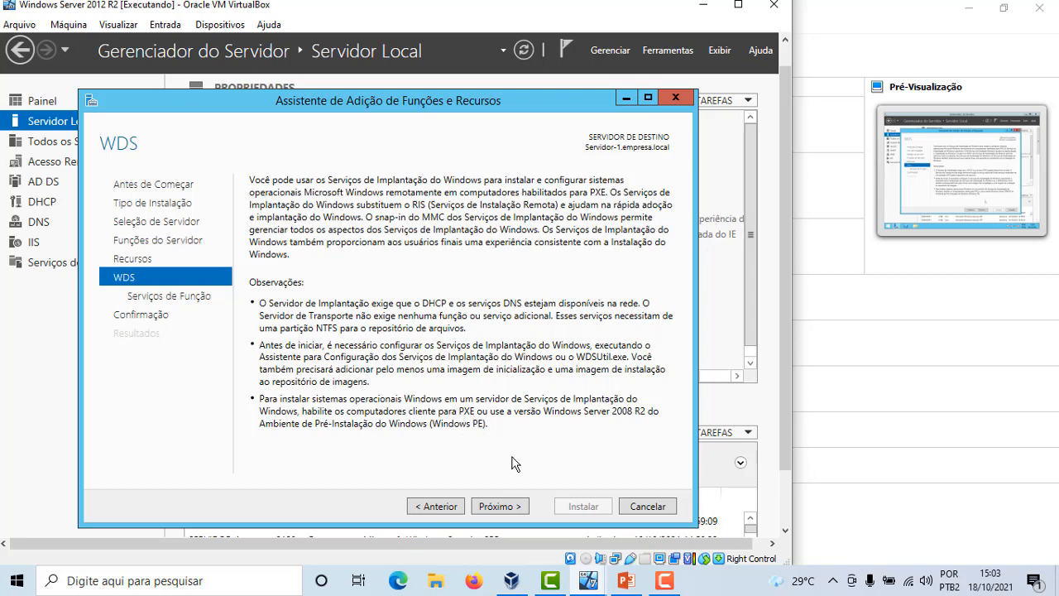
pyautogui.click(513, 503)
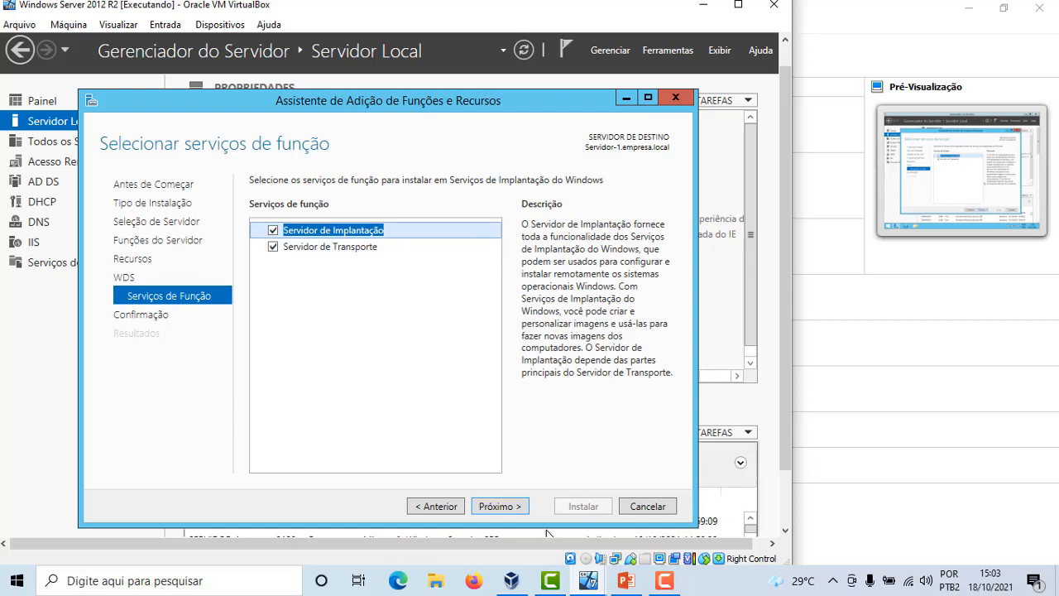
pyautogui.click(500, 506)
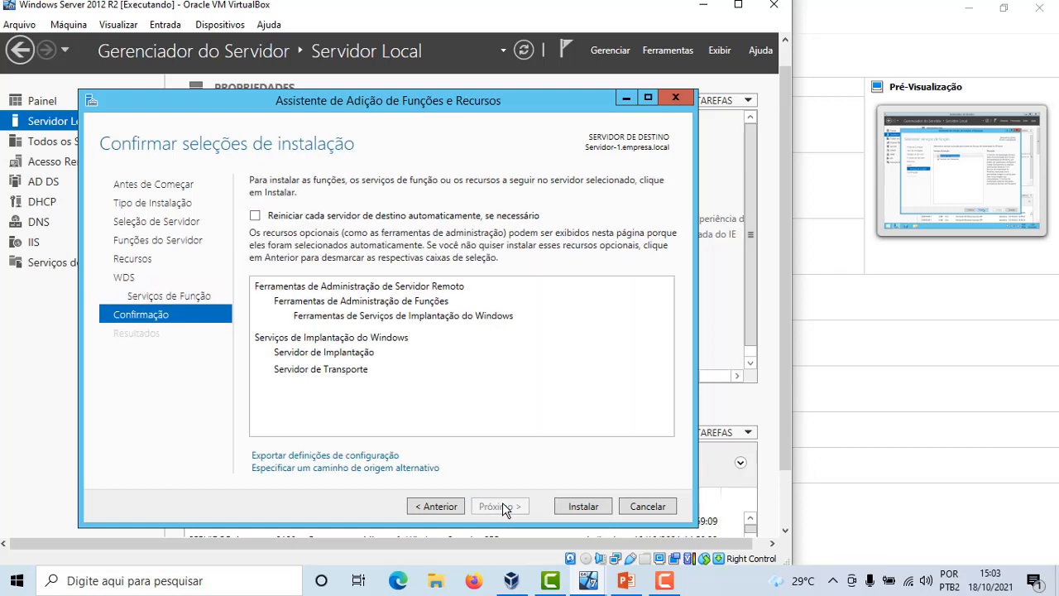
# Enable automatic restart of the destination server if needed, allow it, and start the installation
pyautogui.click(257, 215)
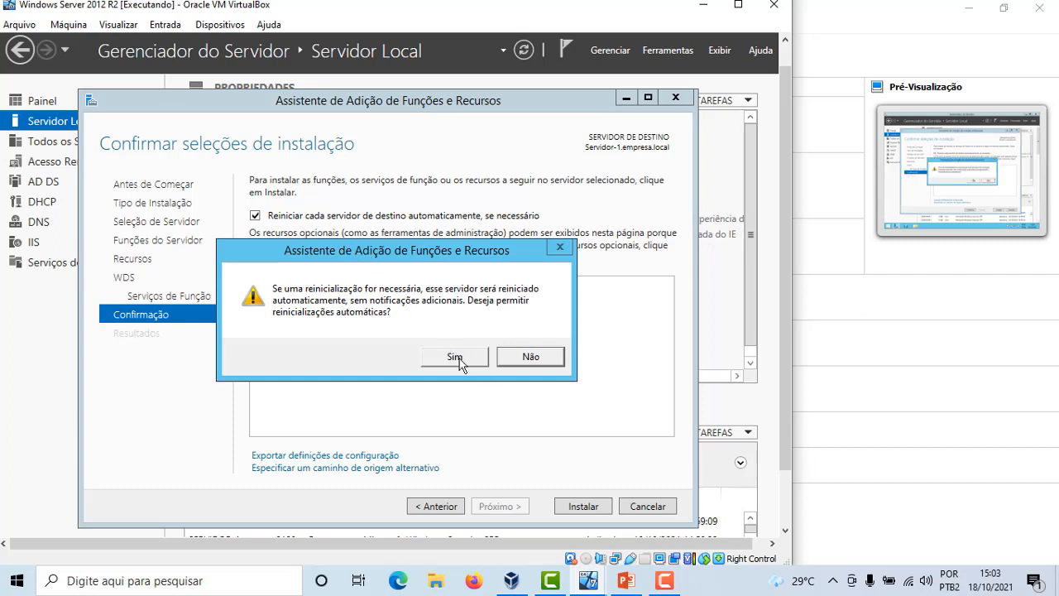
pyautogui.click(459, 358)
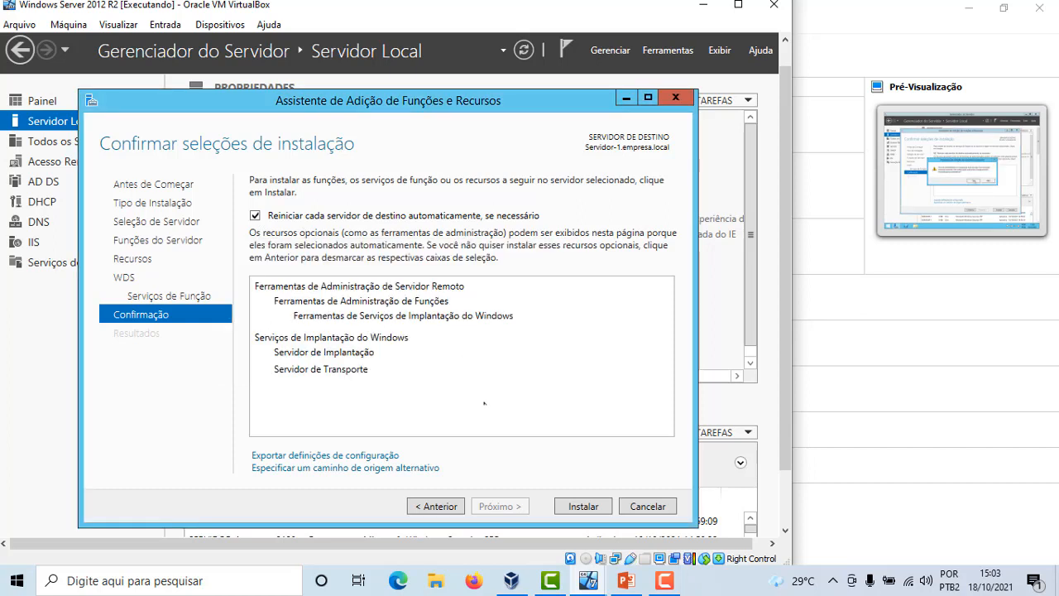
pyautogui.click(588, 508)
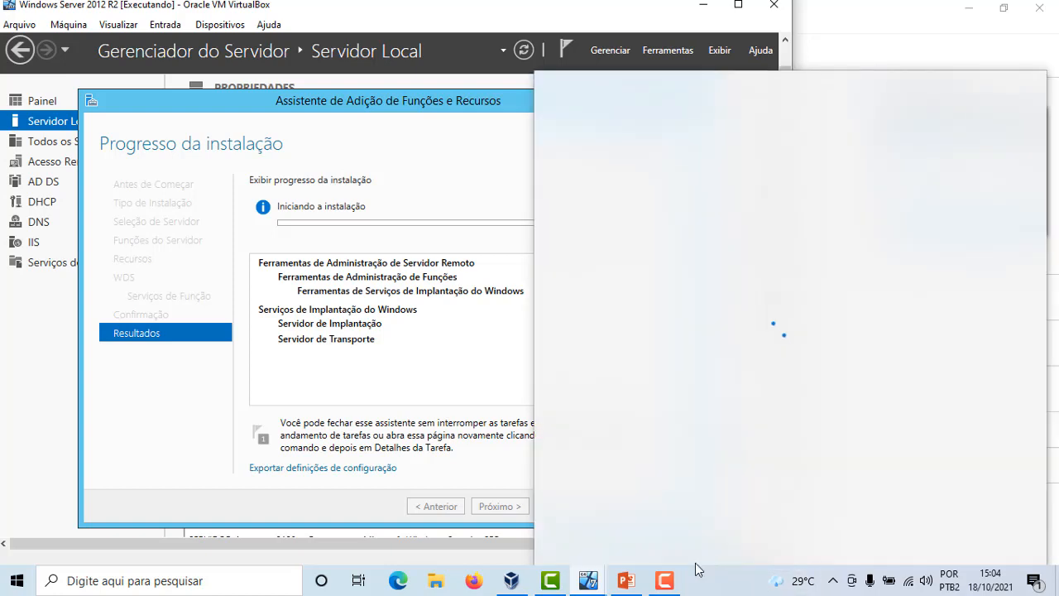
pyautogui.click(669, 582)
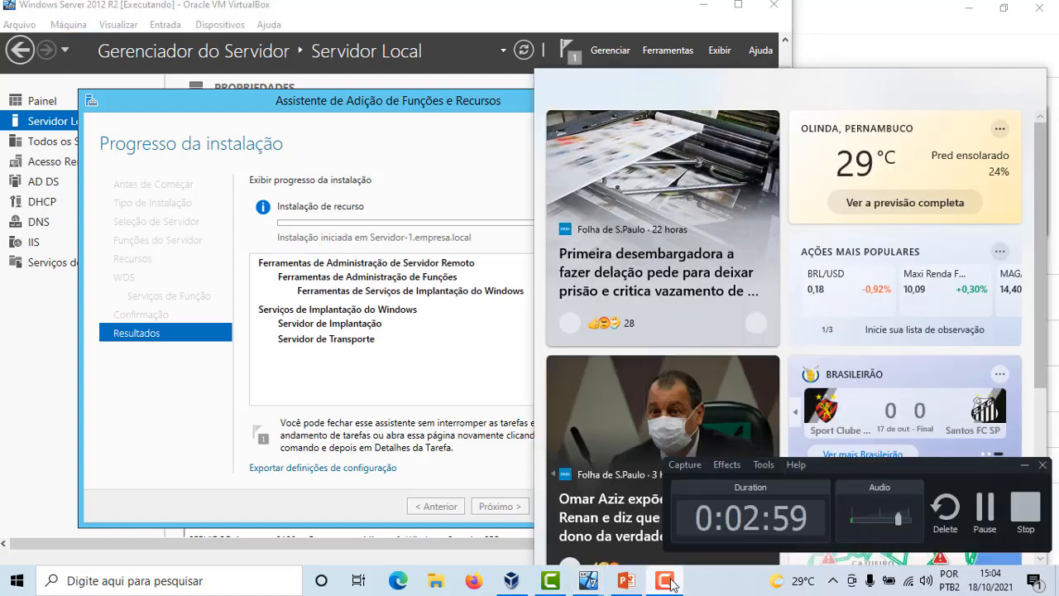
pyautogui.click(994, 516)
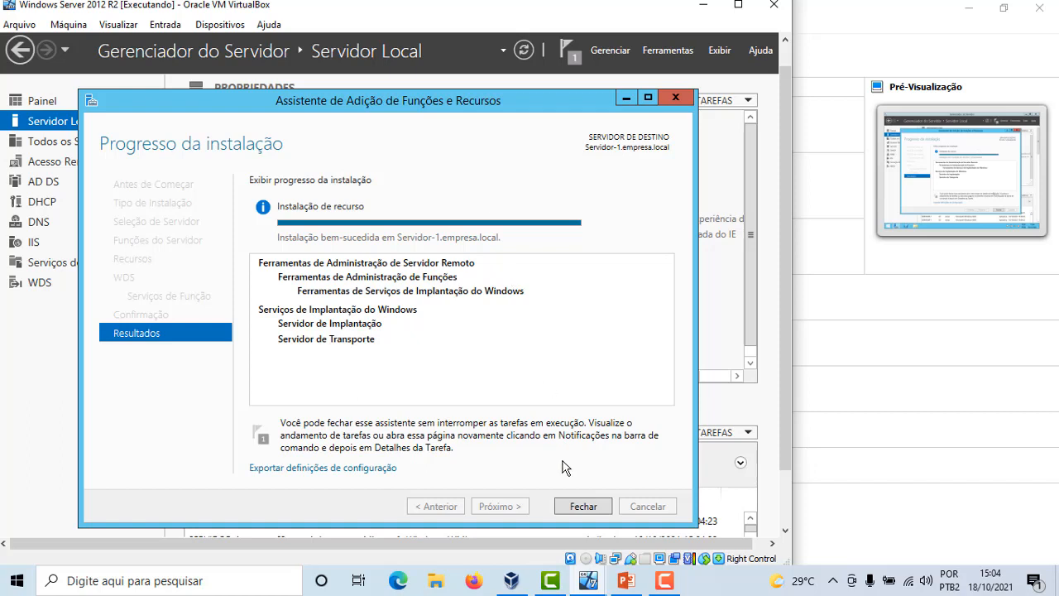
# Close the wizard, open the Serviços de Implantação do Windows console and expand the Servidores node
pyautogui.click(592, 507)
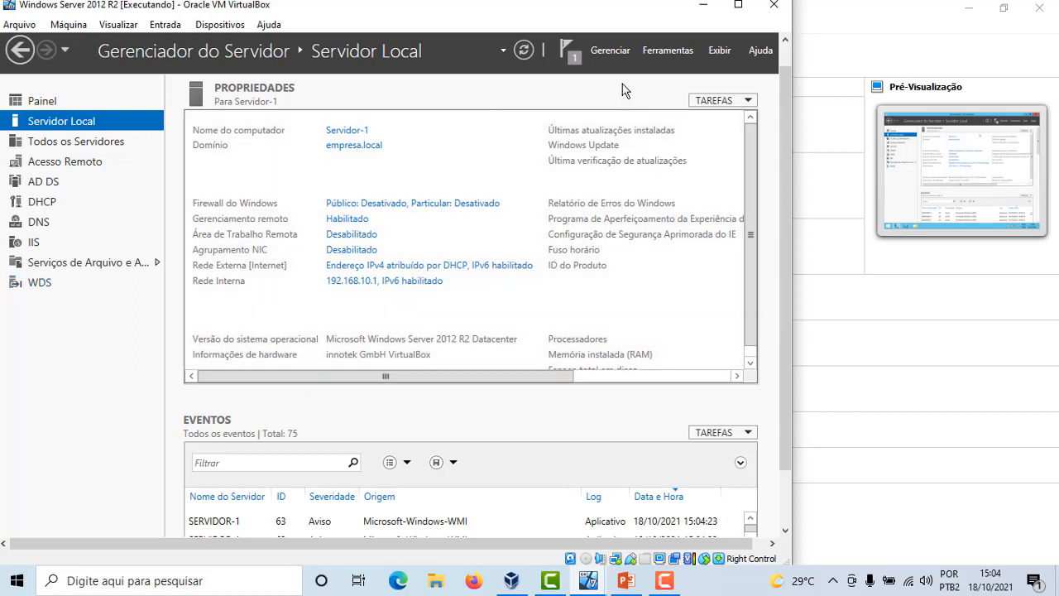
pyautogui.click(679, 51)
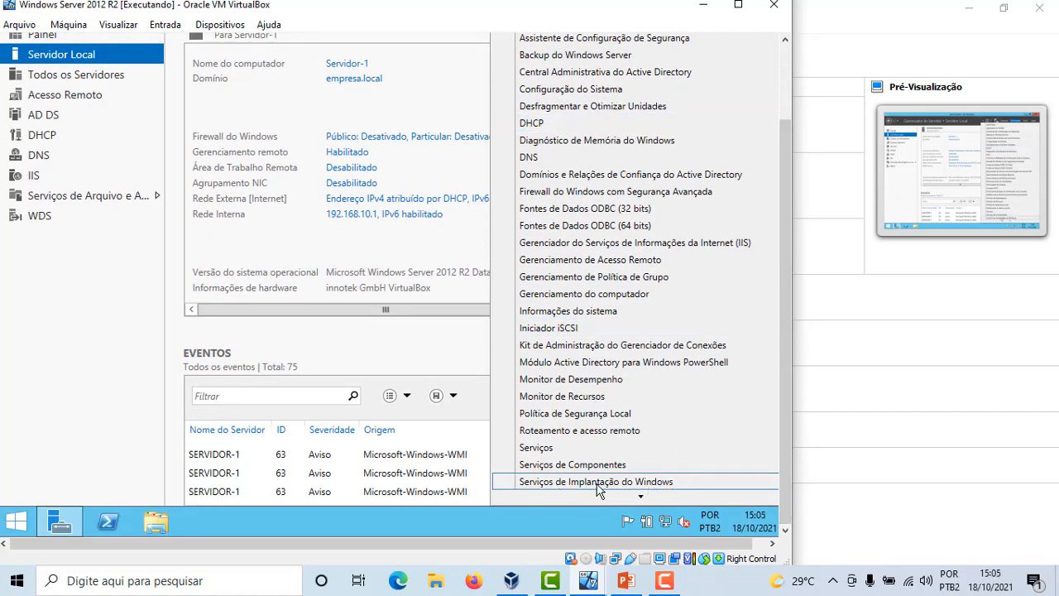
pyautogui.click(599, 488)
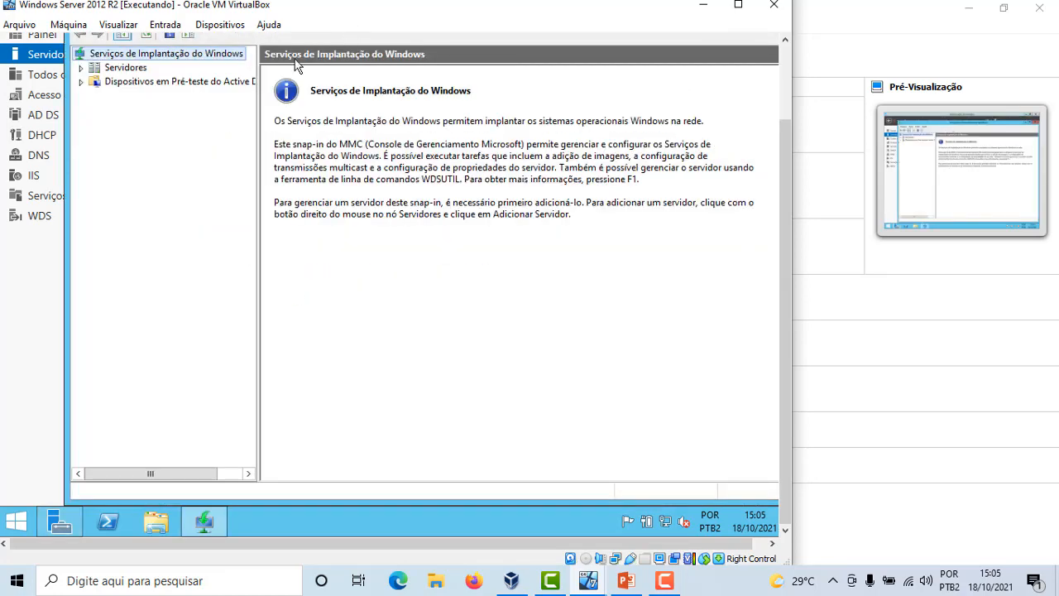
pyautogui.click(81, 69)
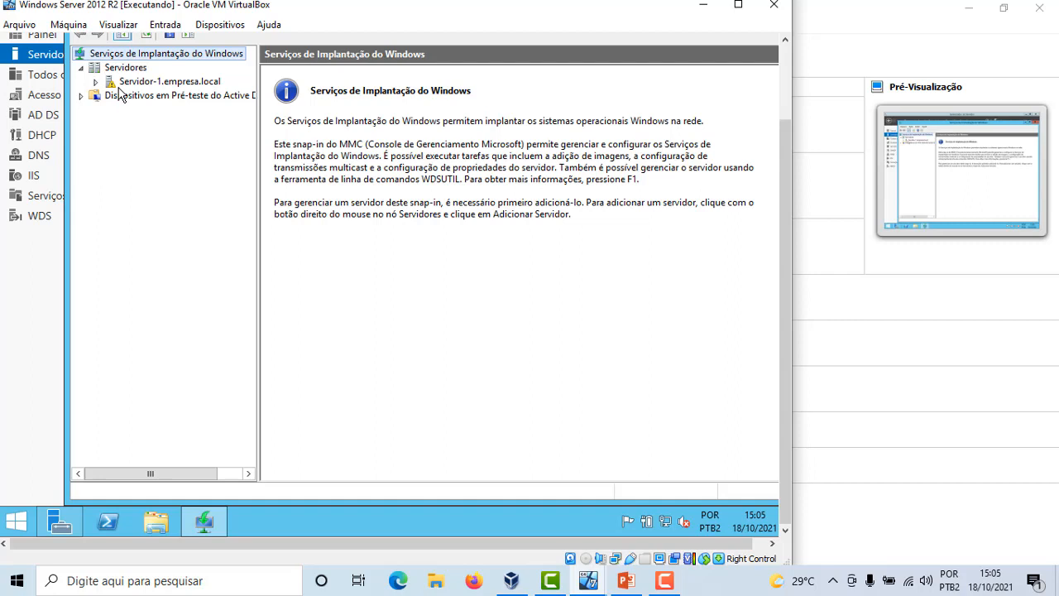
# Start the Configure Server wizard for Servidor-1.empresa.local and pass the introduction page
pyautogui.rightClick(163, 83)
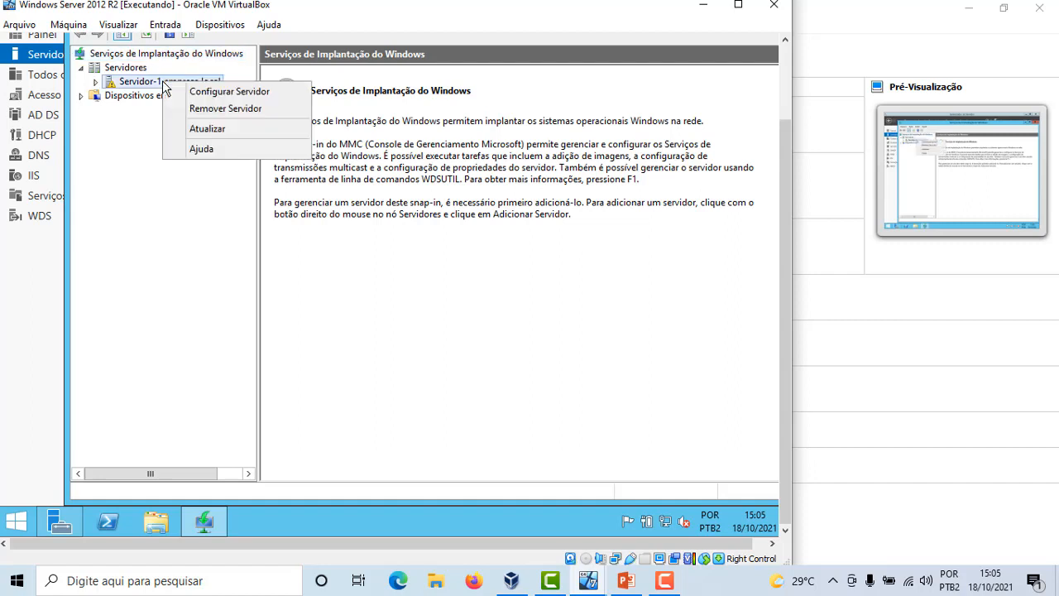
pyautogui.click(238, 94)
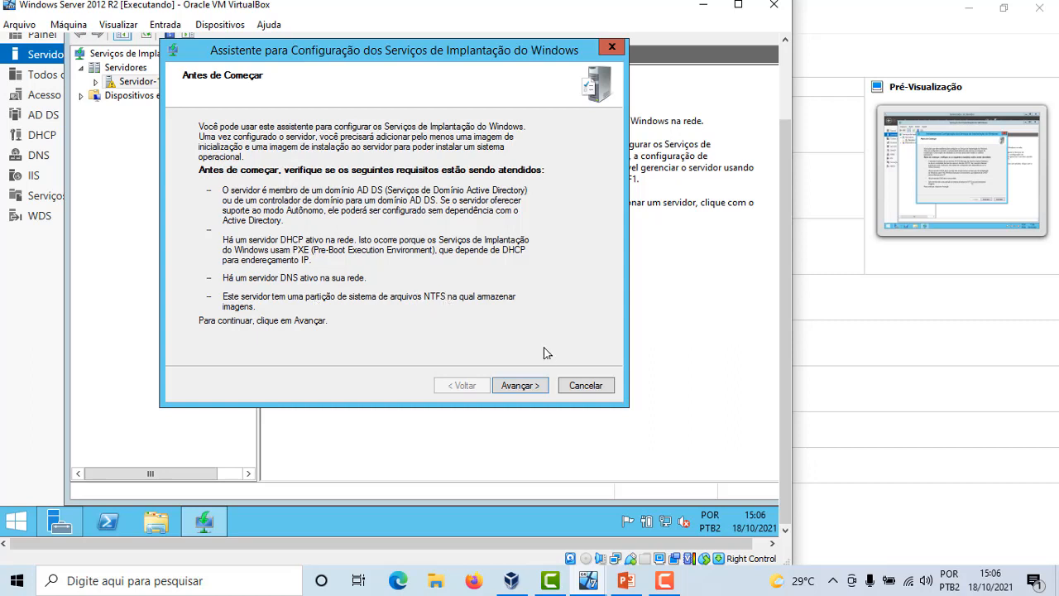
pyautogui.click(530, 388)
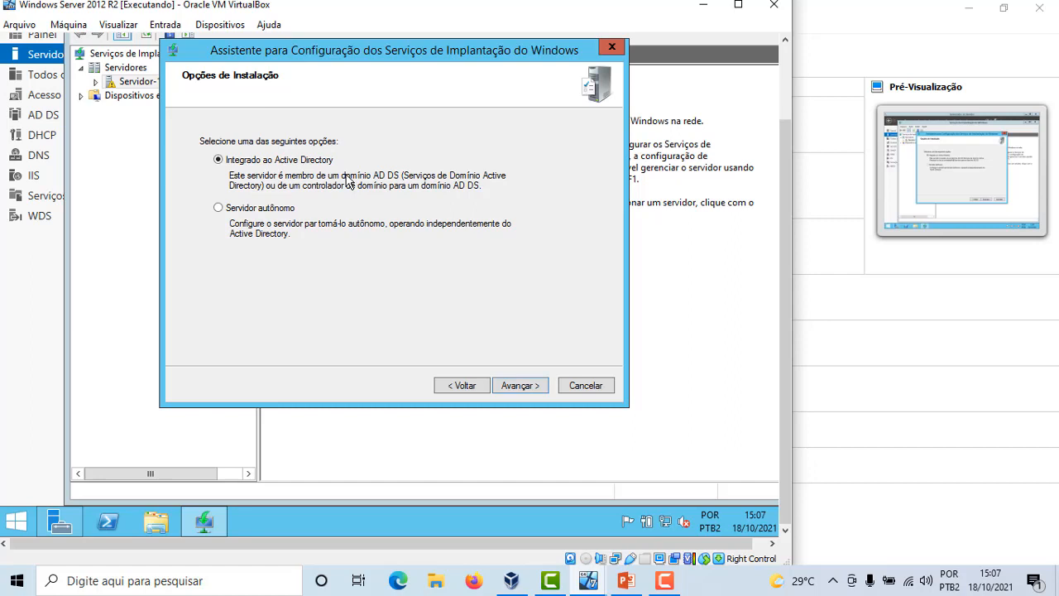
pyautogui.click(666, 584)
pyautogui.click(984, 506)
# Keep Active Directory integration, use C:\RemoteInstall as remote installation folder despite the system volume warning, and keep both DHCP options
pyautogui.click(537, 391)
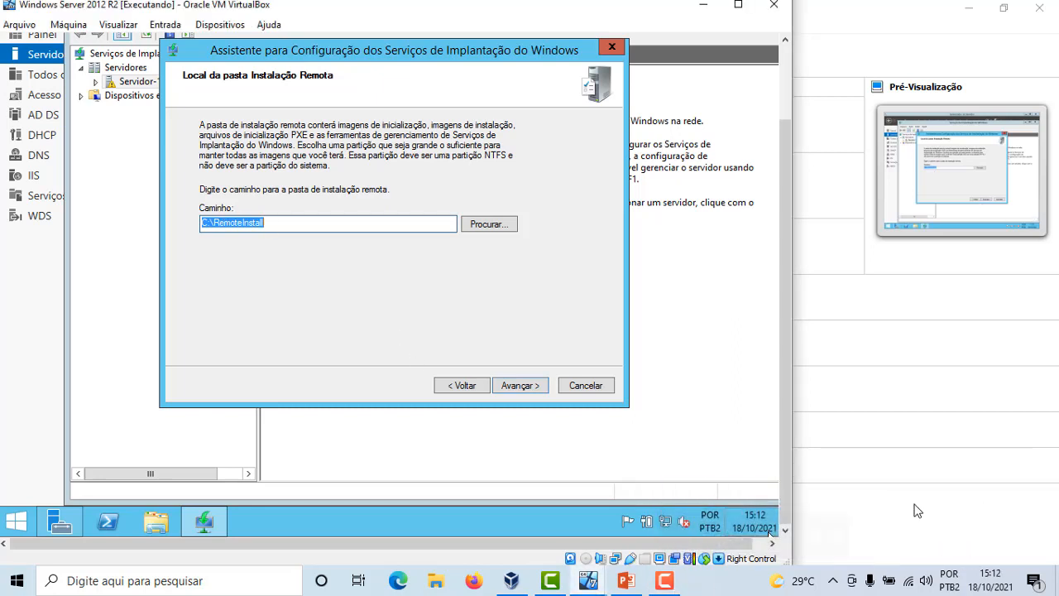
pyautogui.click(534, 385)
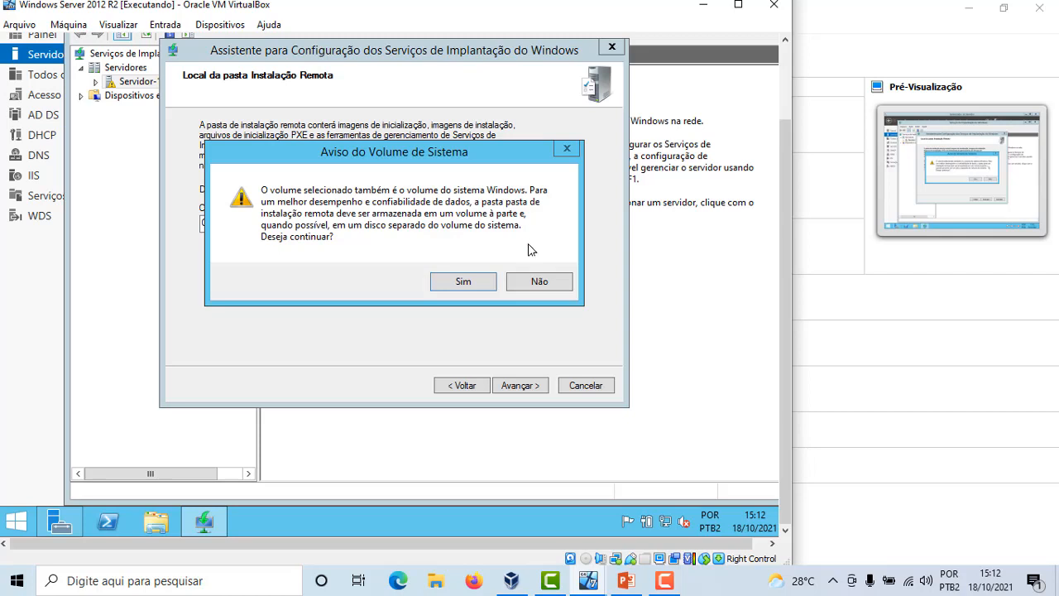
pyautogui.click(483, 282)
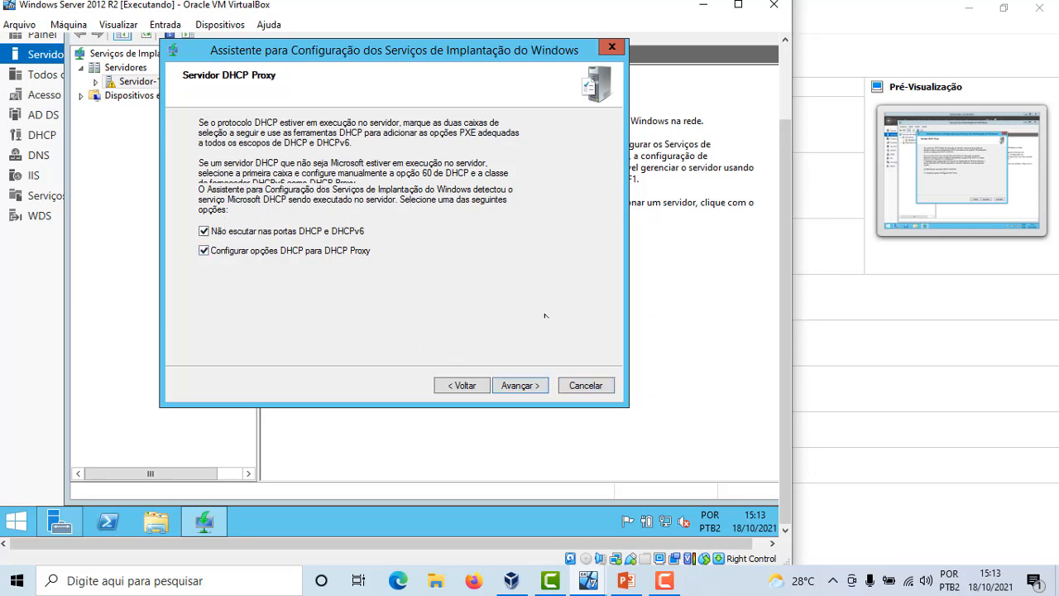
pyautogui.click(519, 385)
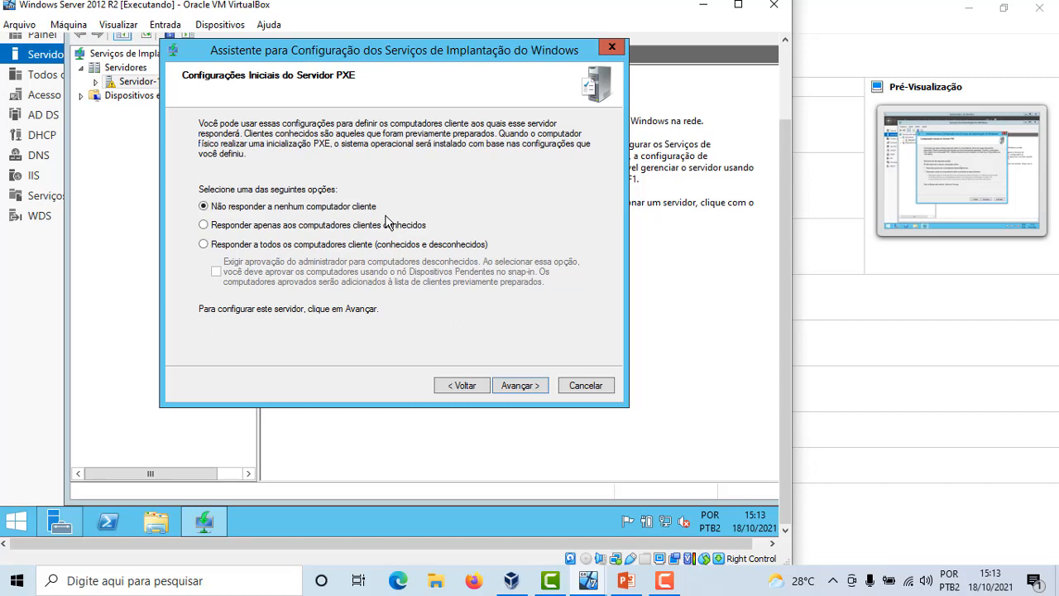
# Set the PXE server to respond to all client computers, requiring administrator approval for unknown ones, and finish the configuration
pyautogui.click(203, 245)
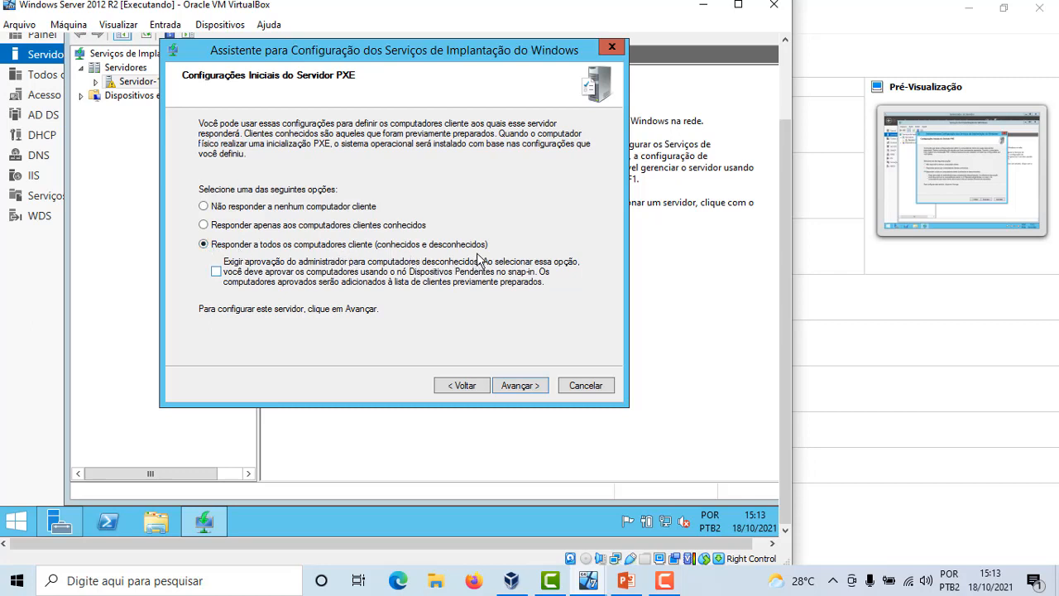
pyautogui.click(215, 272)
pyautogui.click(521, 386)
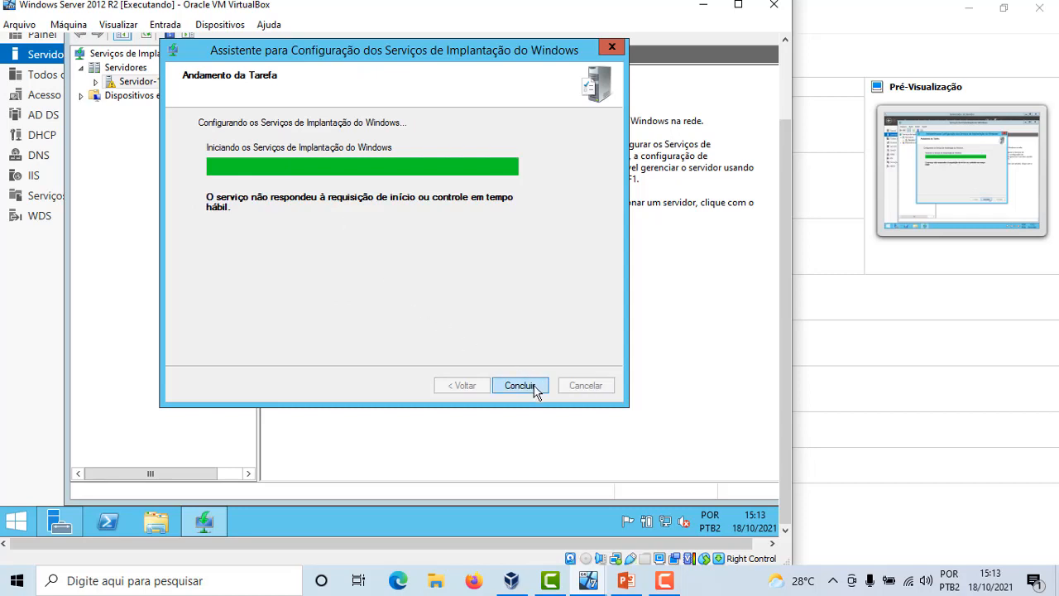
pyautogui.click(519, 386)
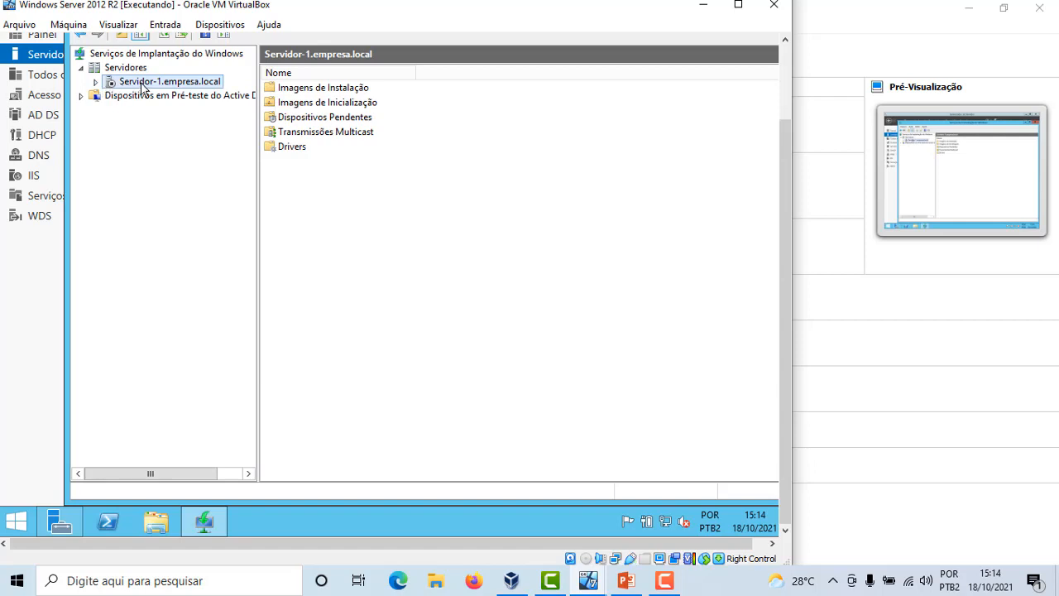
# Expand the Servidor-1.empresa.local node and start adding a boot image to Imagens de Inicialização
pyautogui.rightClick(143, 86)
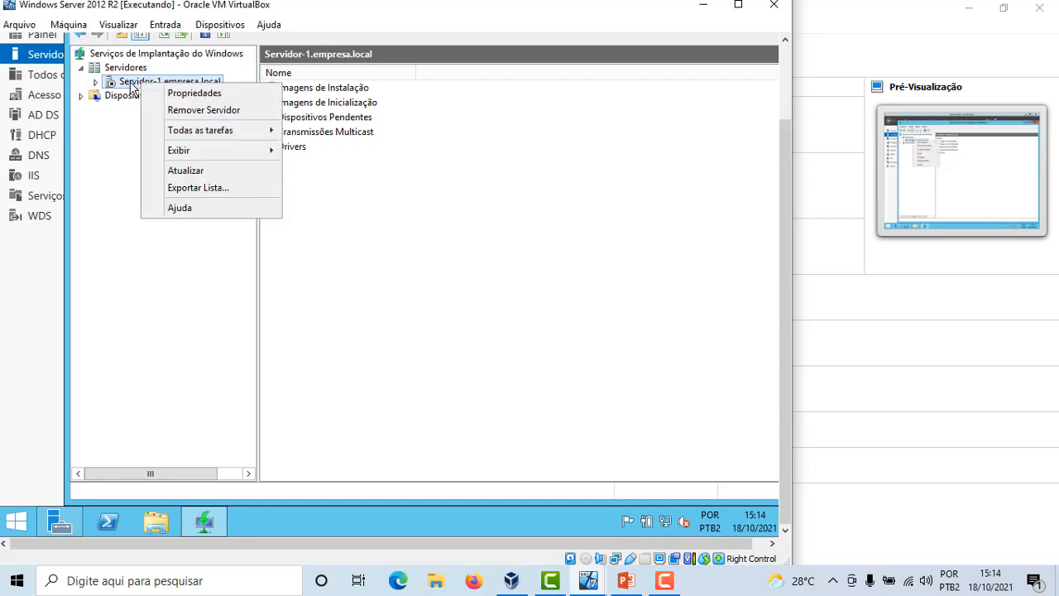
pyautogui.click(96, 83)
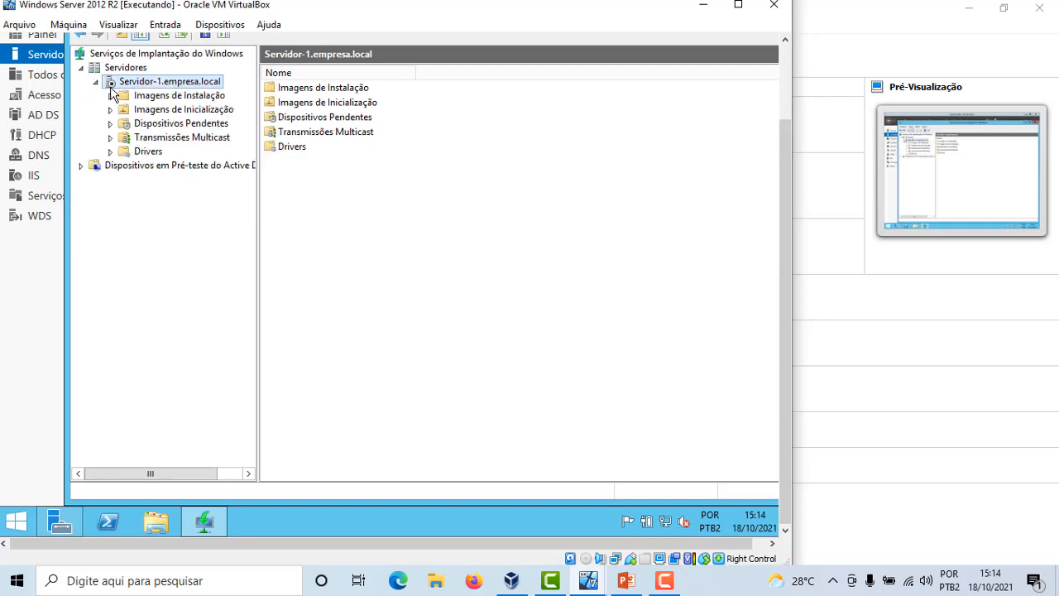
pyautogui.click(163, 113)
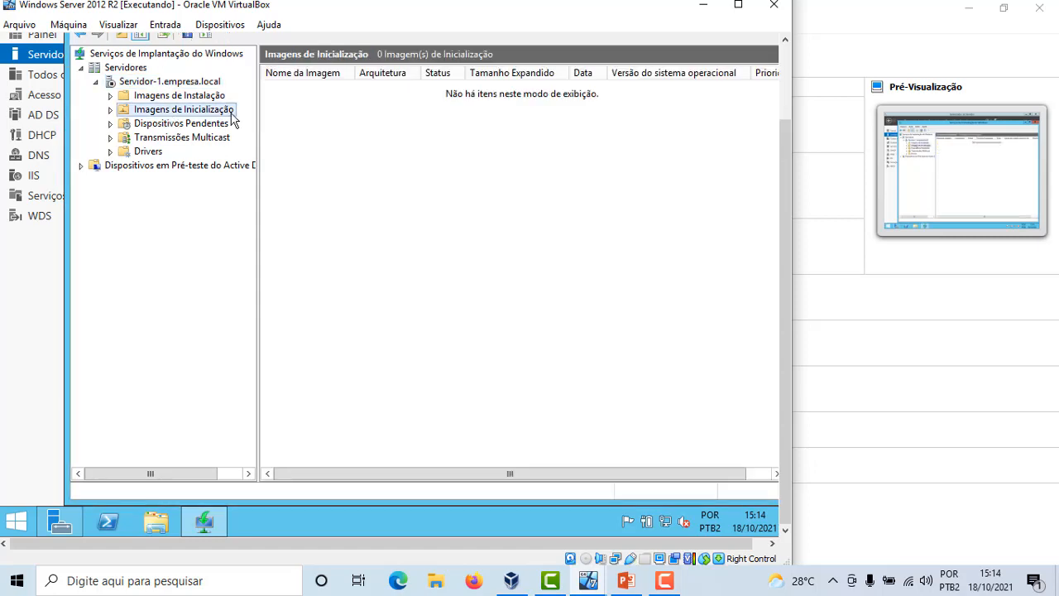
pyautogui.rightClick(192, 113)
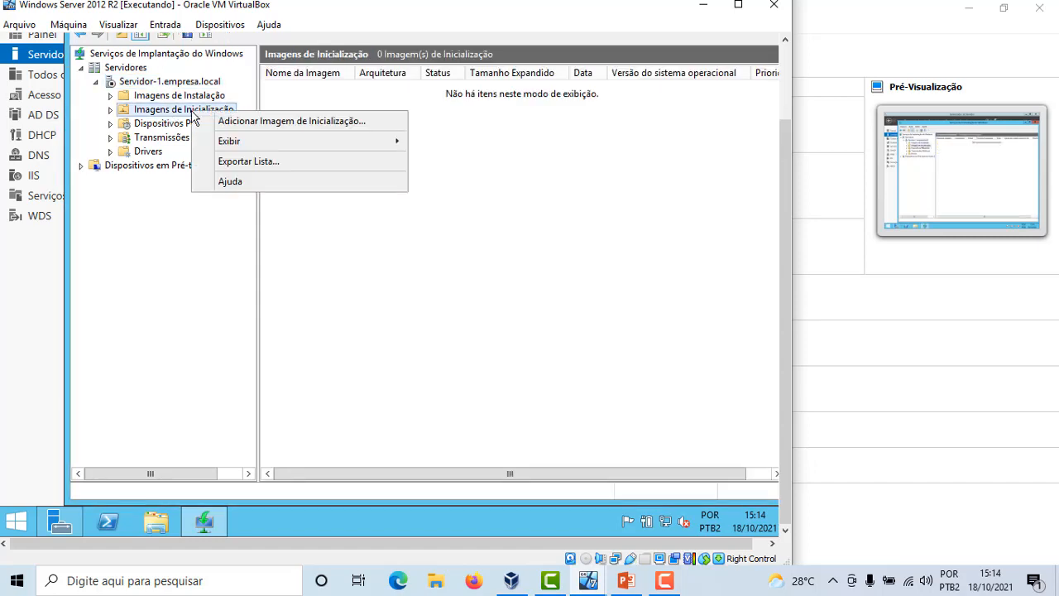
pyautogui.click(301, 124)
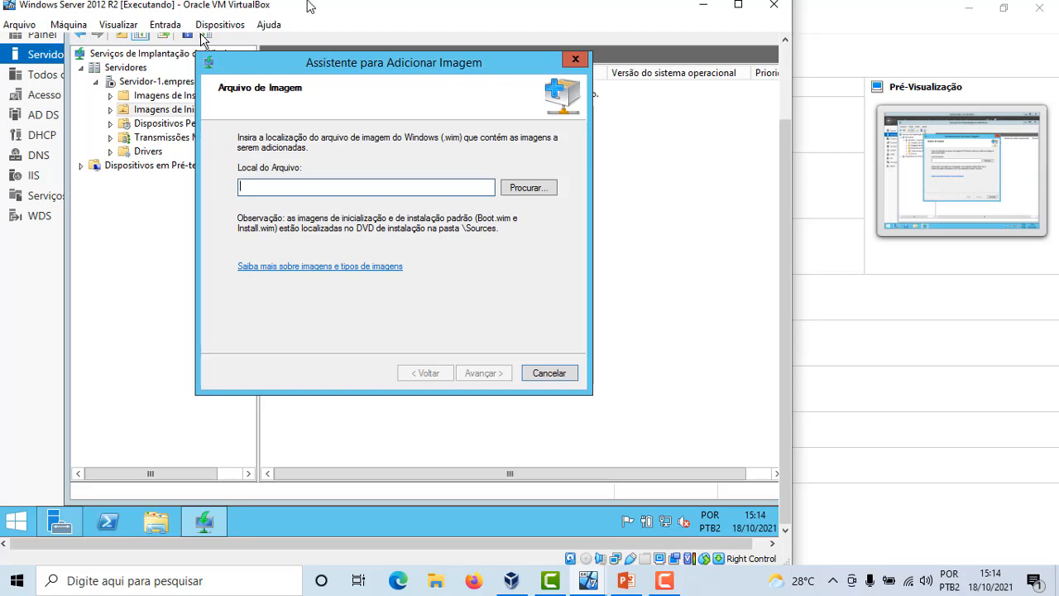
# In VirtualBox's machine settings, mount Windows7-full-PtBR.iso in the virtual machine's empty optical drive and confirm
pyautogui.click(74, 27)
pyautogui.click(82, 41)
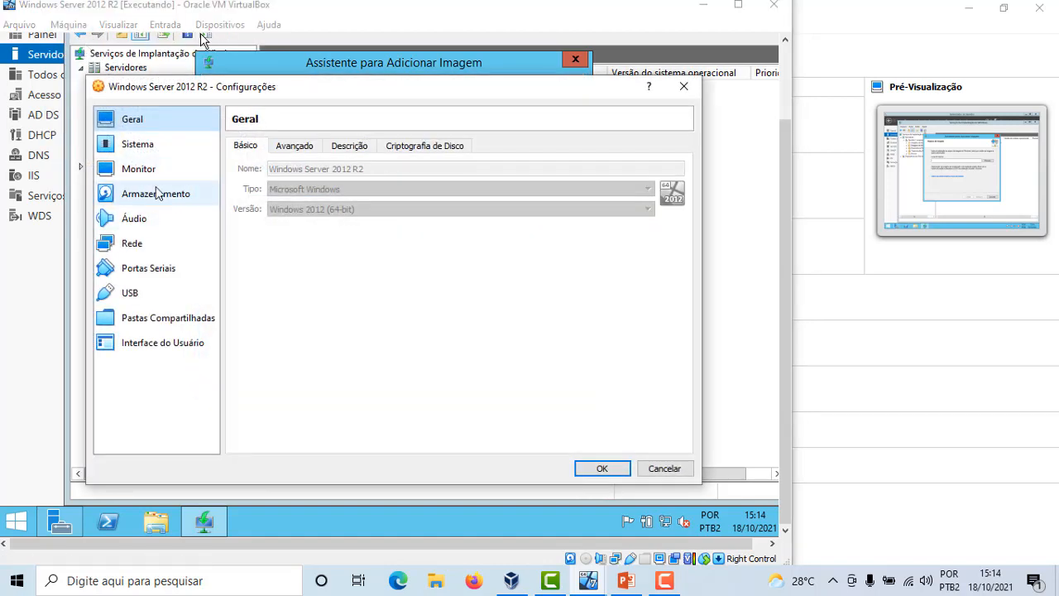
pyautogui.click(158, 193)
pyautogui.click(255, 202)
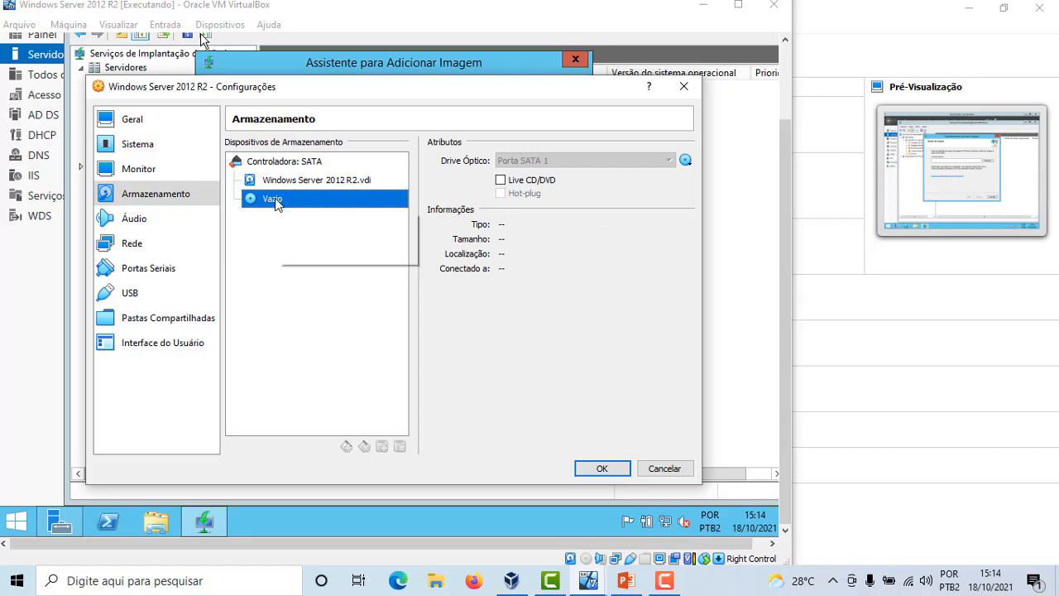
pyautogui.click(687, 161)
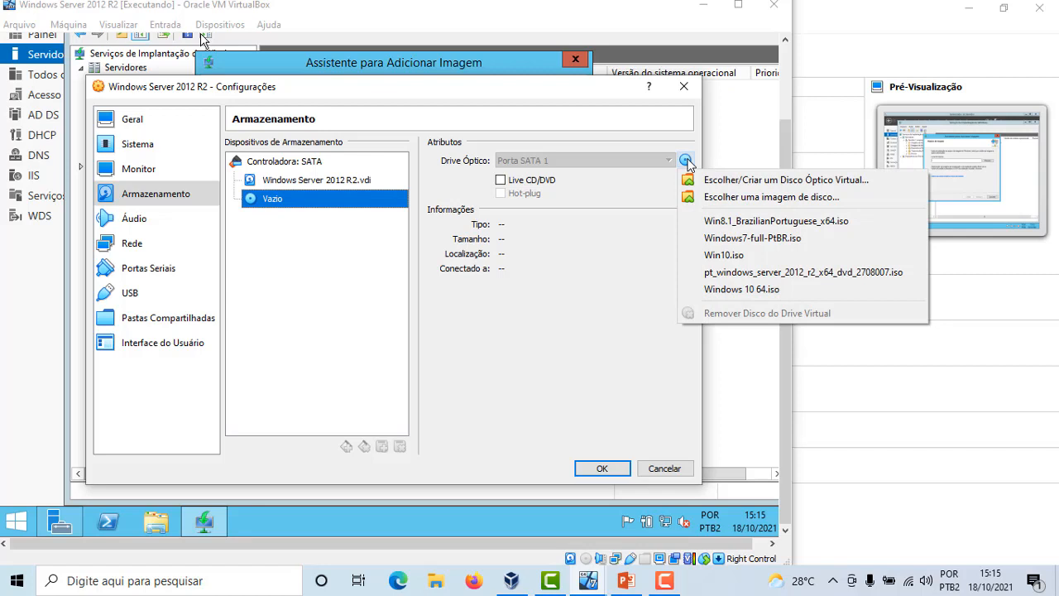
pyautogui.click(717, 239)
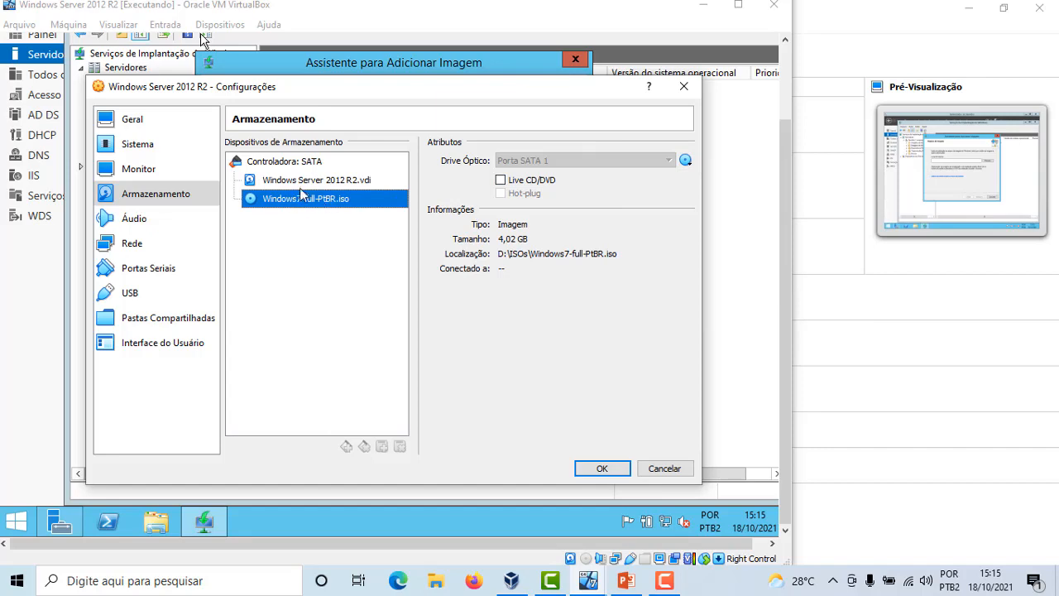
pyautogui.click(602, 468)
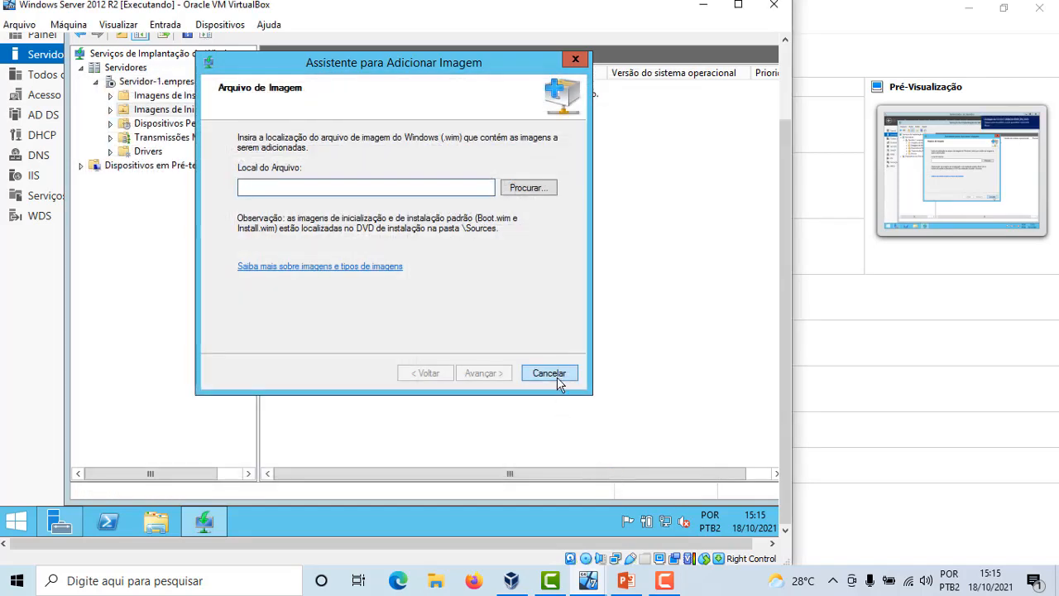
# Browse the mounted DVD drive D: to pick sources\boot.wim as the boot image file and continue
pyautogui.click(537, 189)
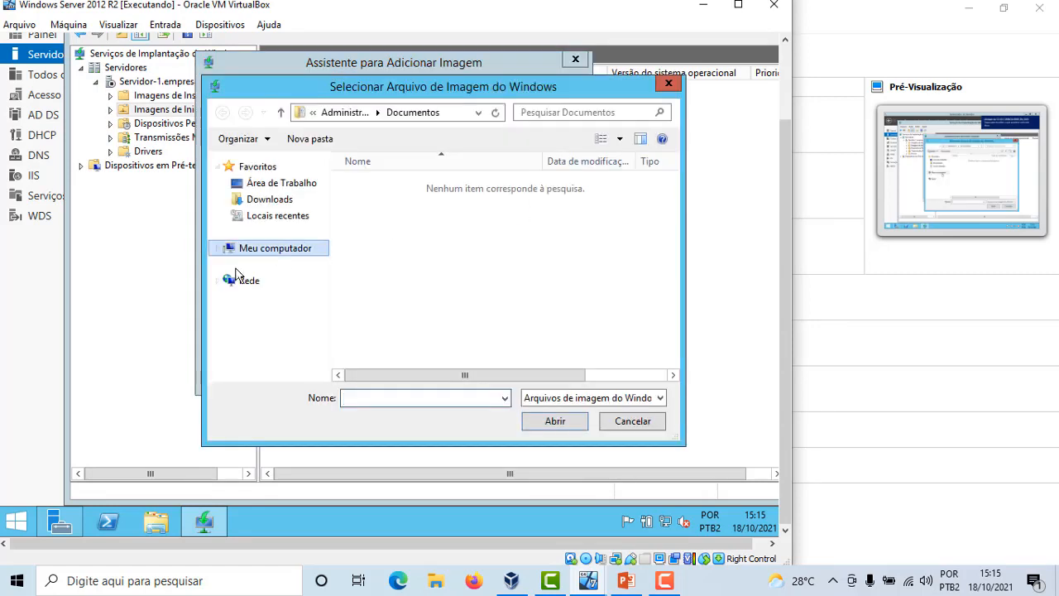
pyautogui.click(217, 249)
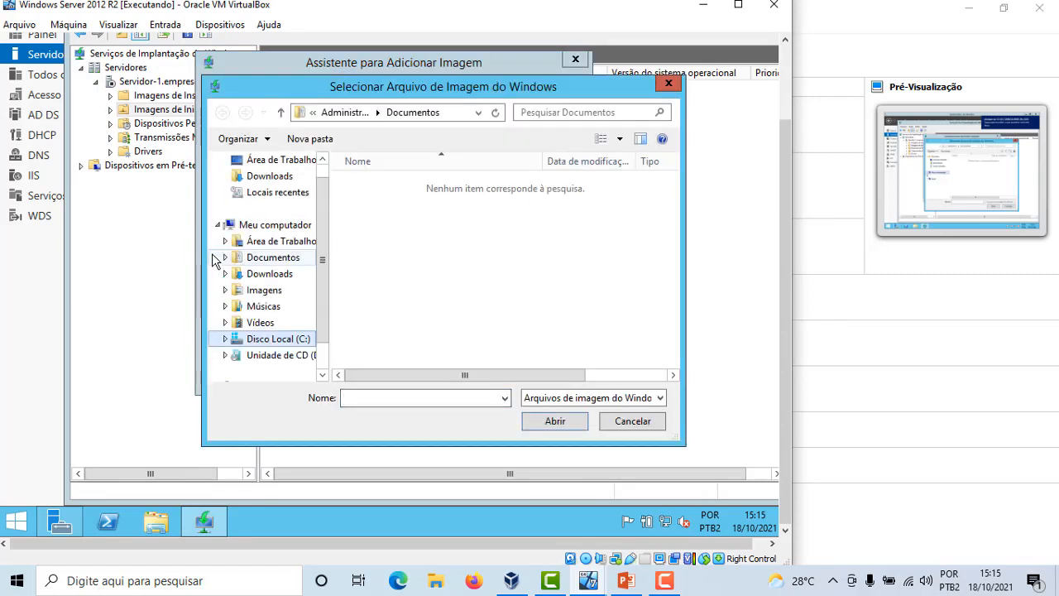
pyautogui.click(279, 355)
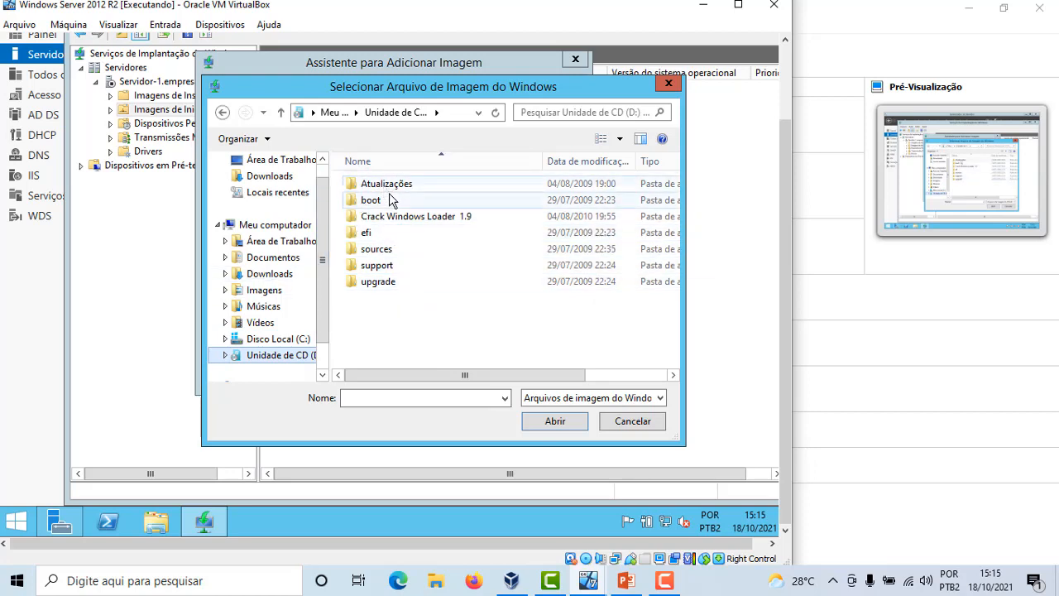
pyautogui.doubleClick(370, 255)
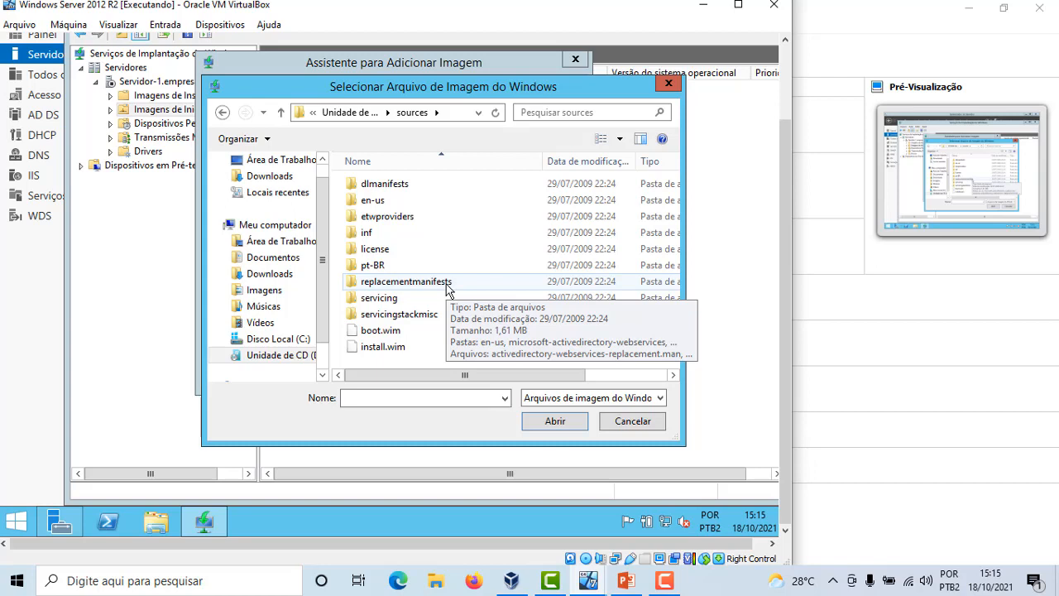
pyautogui.click(389, 334)
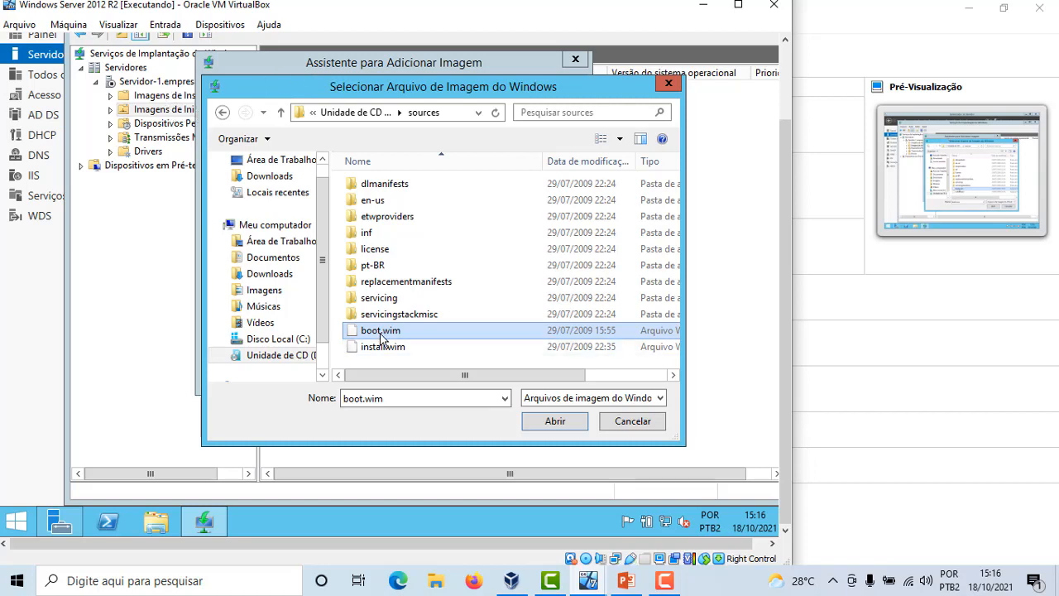
pyautogui.click(554, 422)
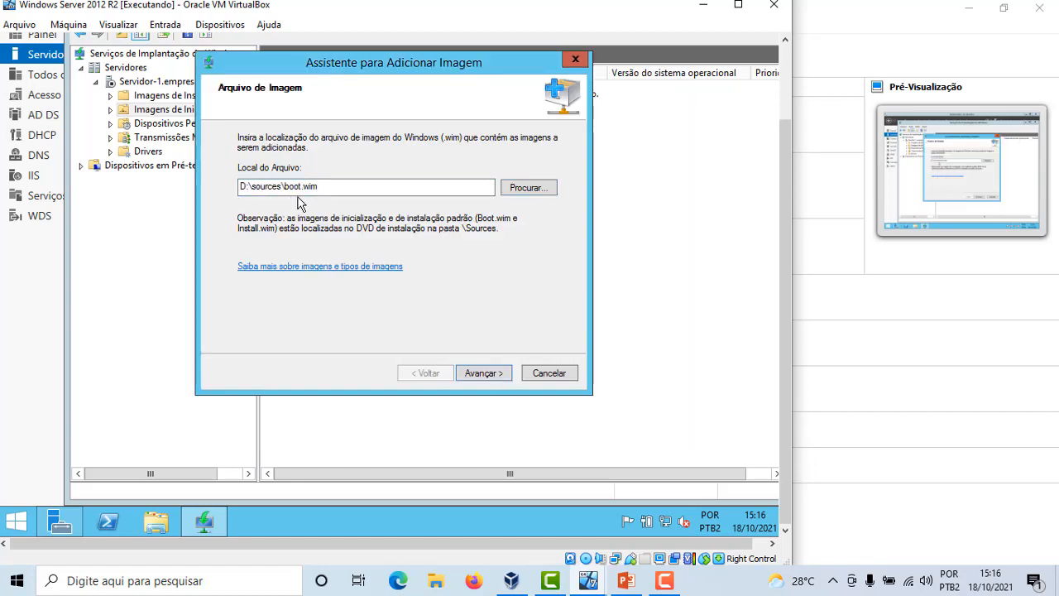
pyautogui.click(486, 374)
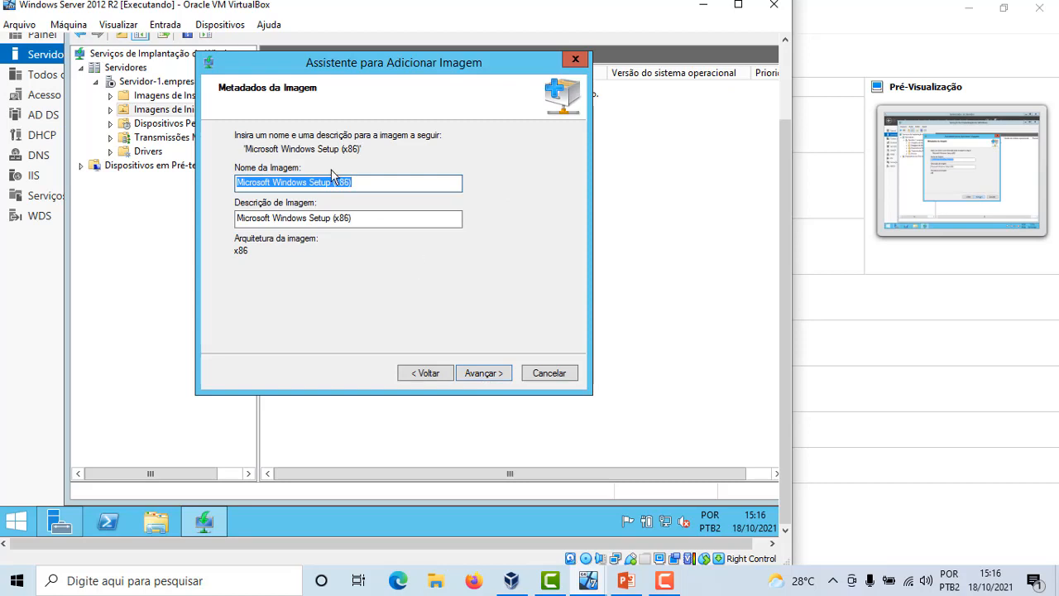
# Rename the boot image to Windows 7 [x64], keep the default description, and continue
pyautogui.click(388, 180)
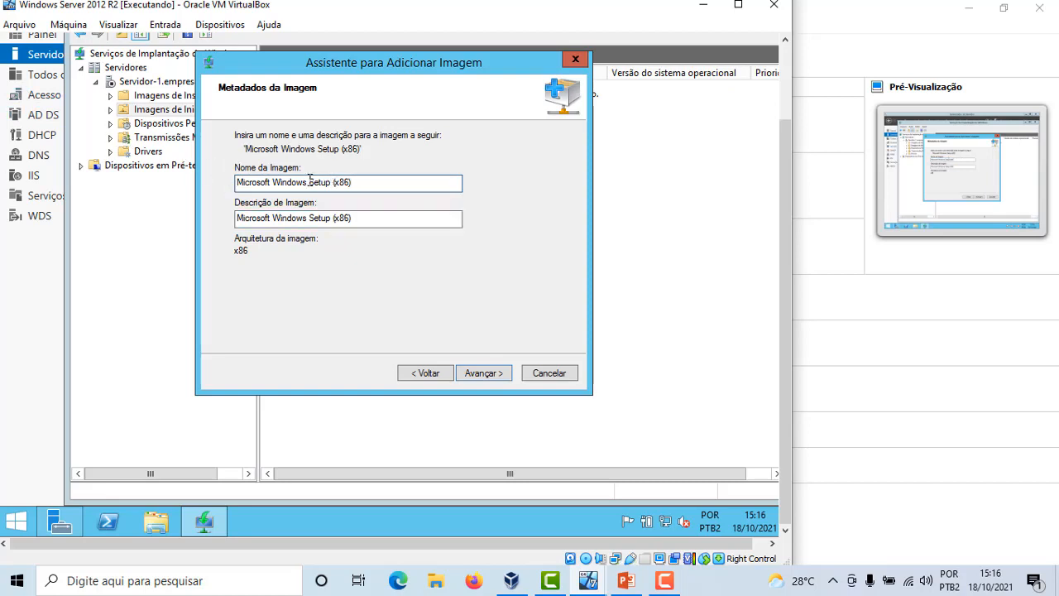
pyautogui.moveTo(308, 181); pyautogui.dragTo(410, 175)
pyautogui.write('7 (x64')
pyautogui.click(269, 183)
pyautogui.doubleClick(243, 183)
pyautogui.press('Delete')
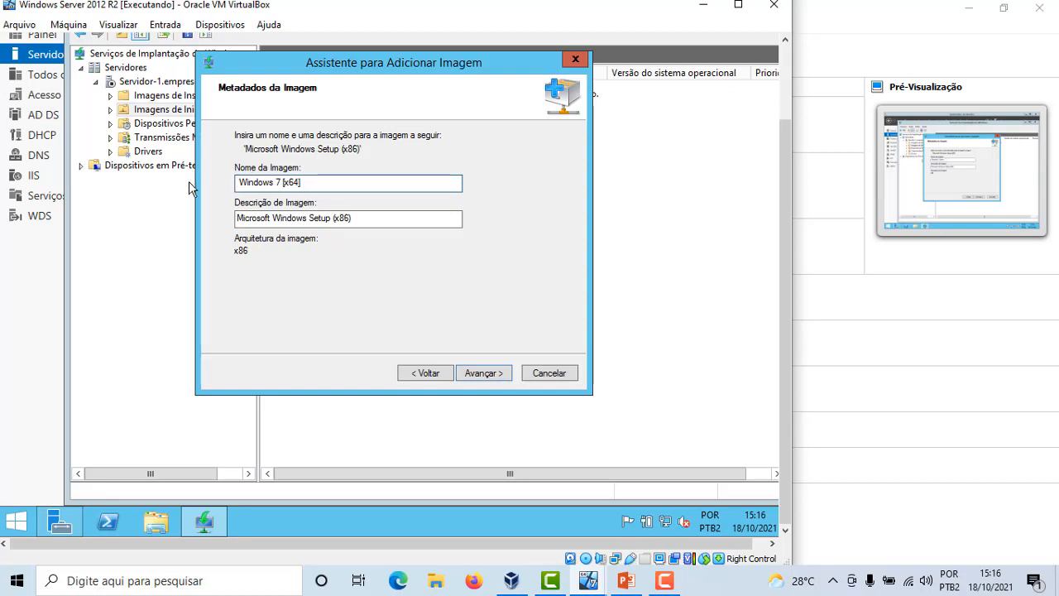
pyautogui.press('Delete')
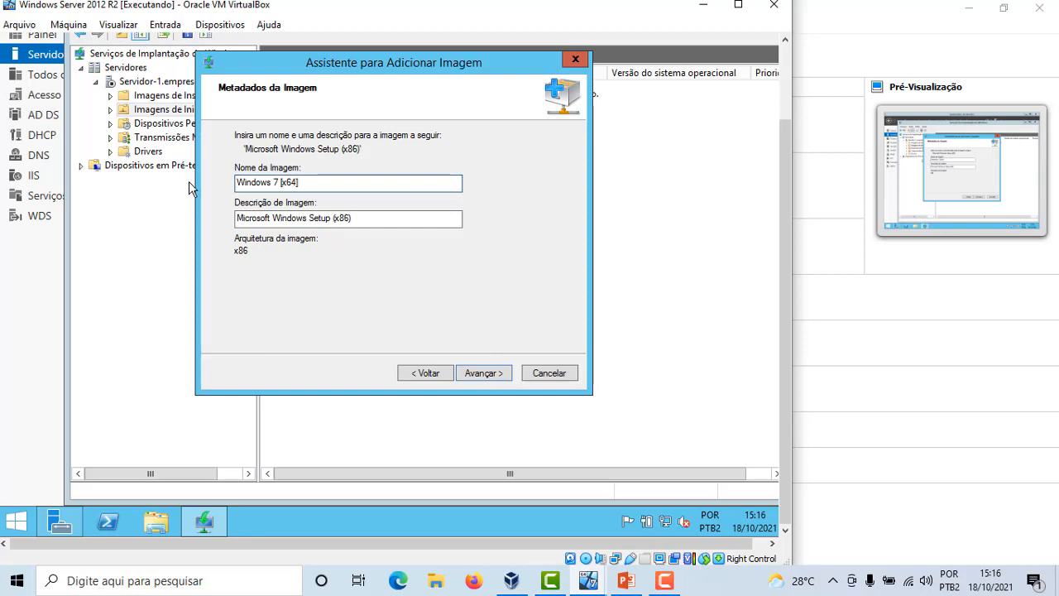
pyautogui.click(677, 579)
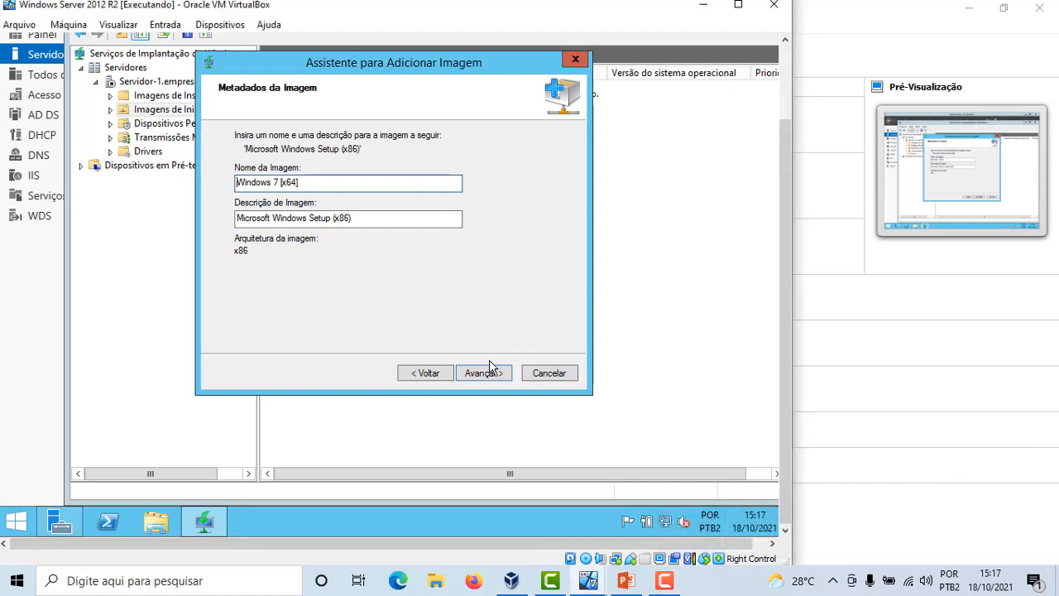
pyautogui.click(350, 216)
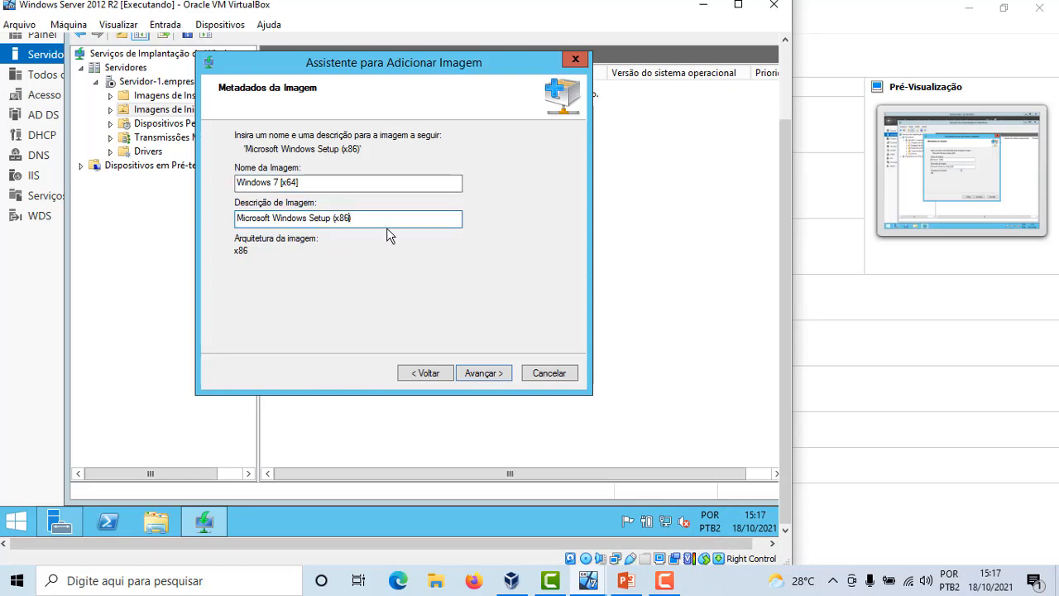
pyautogui.write('4')
pyautogui.press('BackSpace')
pyautogui.click(489, 379)
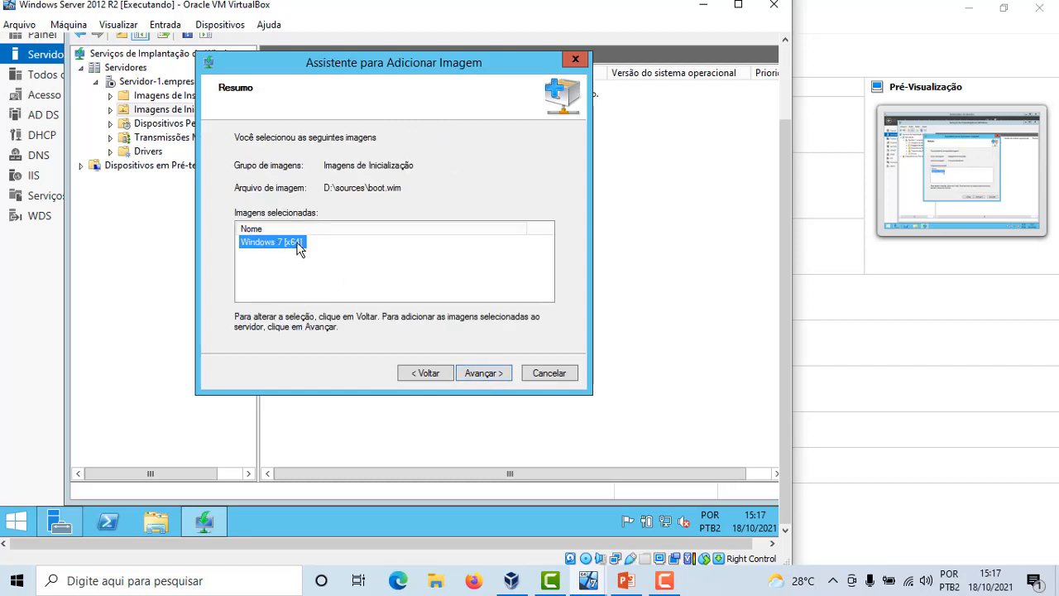
# Confirm the summary to add the boot image to the server and finish the wizard
pyautogui.click(483, 373)
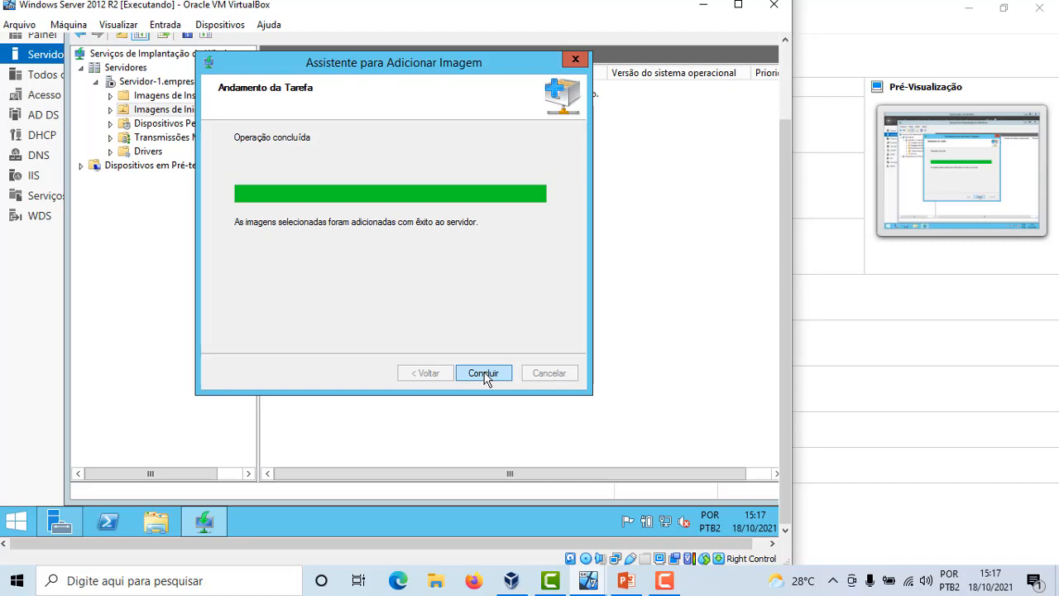
pyautogui.click(485, 376)
pyautogui.click(280, 88)
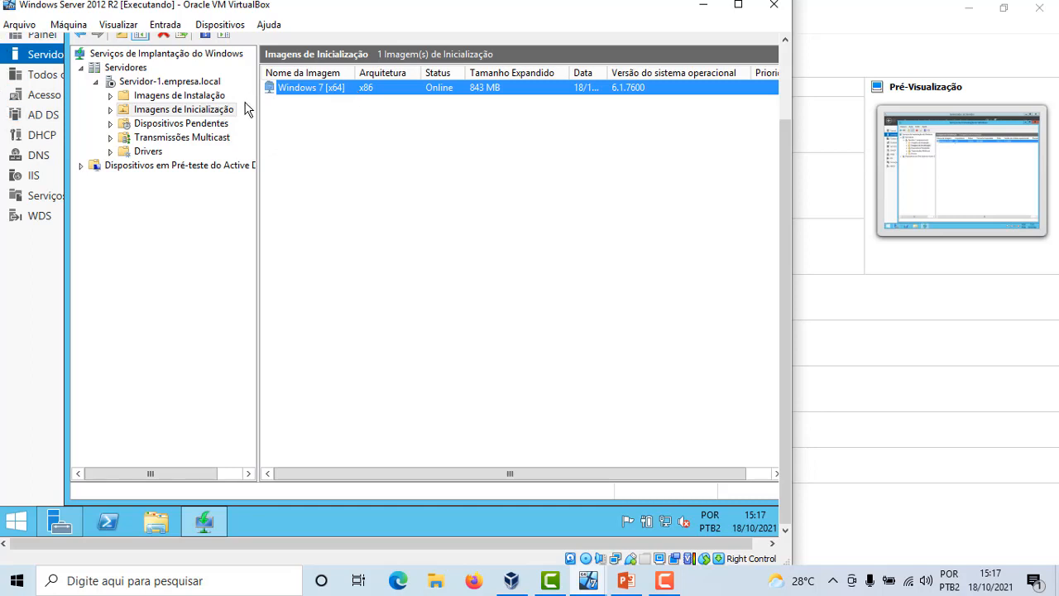
# Start adding an install image under Imagens de Instalação and create a new image group named Maquinas Clientes
pyautogui.click(198, 99)
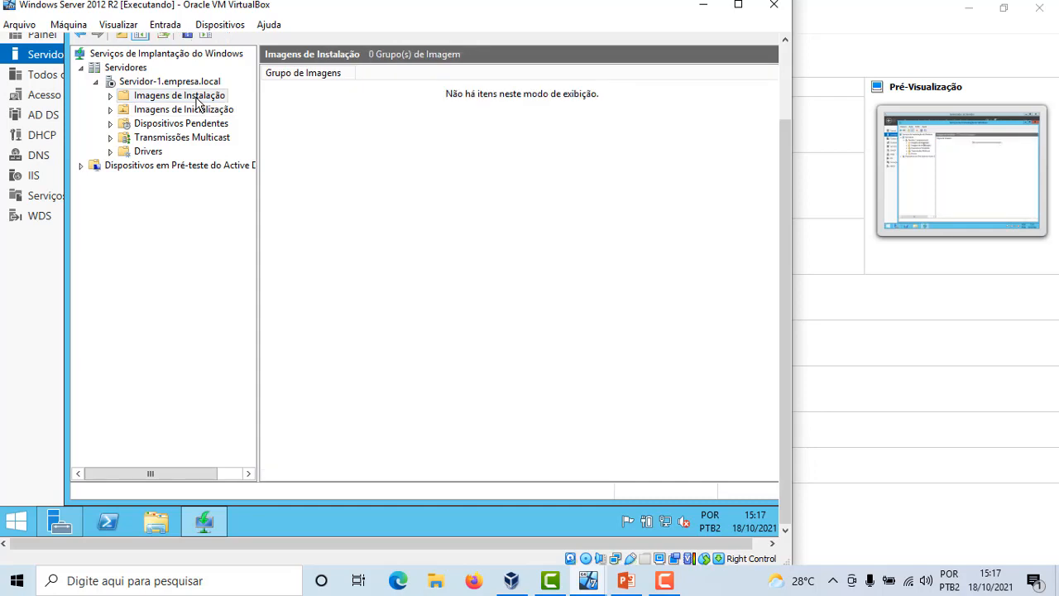
pyautogui.rightClick(198, 101)
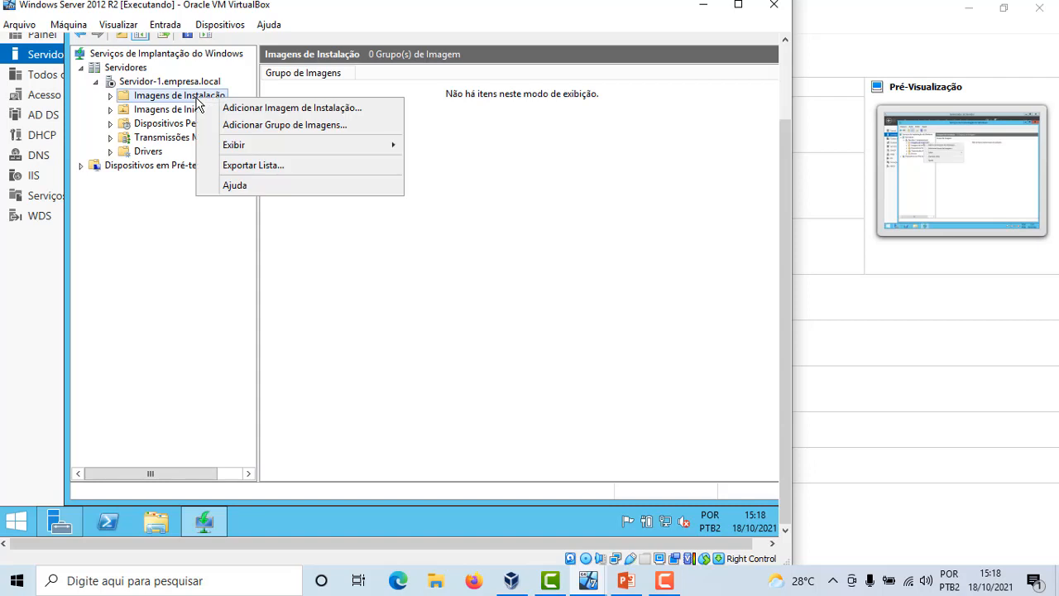
pyautogui.click(348, 110)
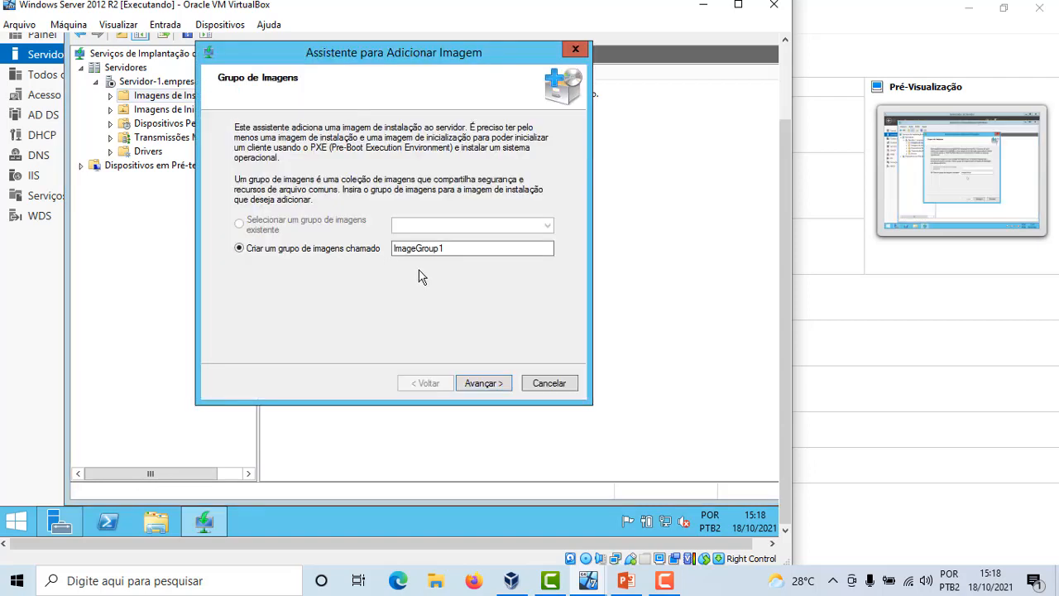
pyautogui.moveTo(546, 248); pyautogui.dragTo(359, 245)
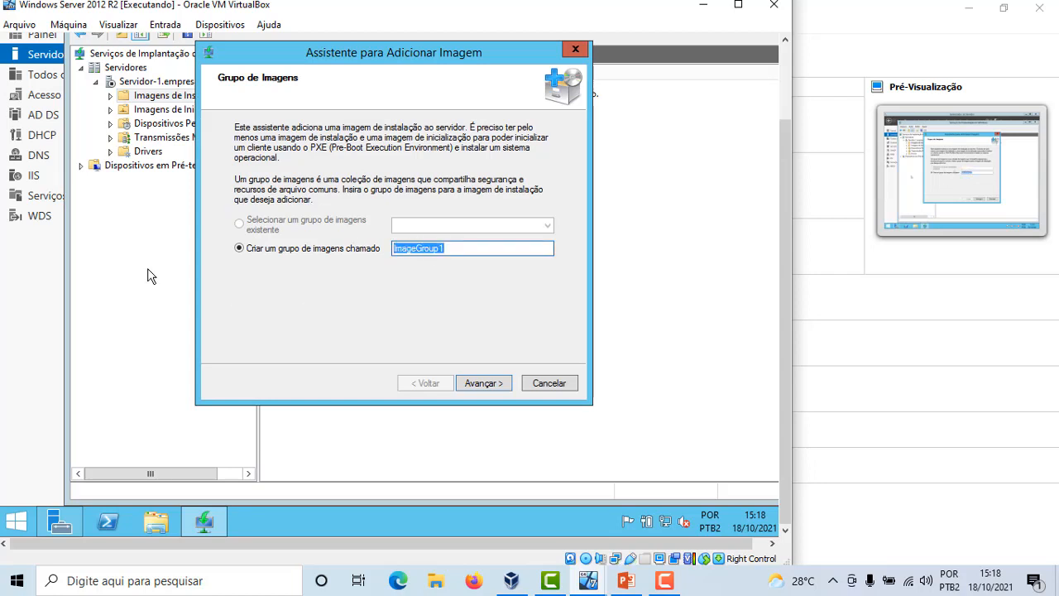
pyautogui.write('Maquinas Clientes')
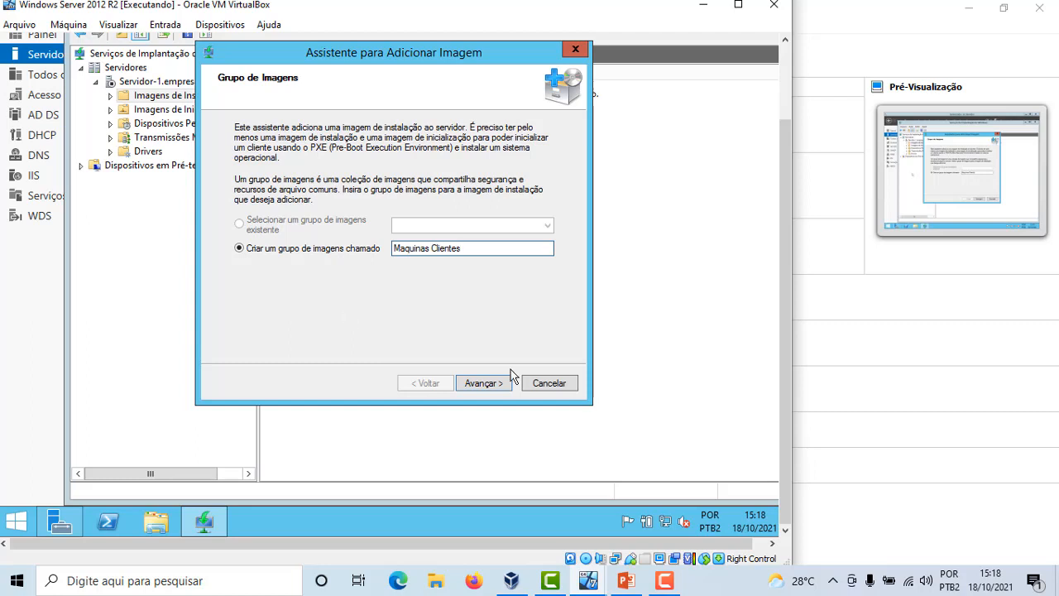
pyautogui.click(435, 248)
pyautogui.press('BackSpace')
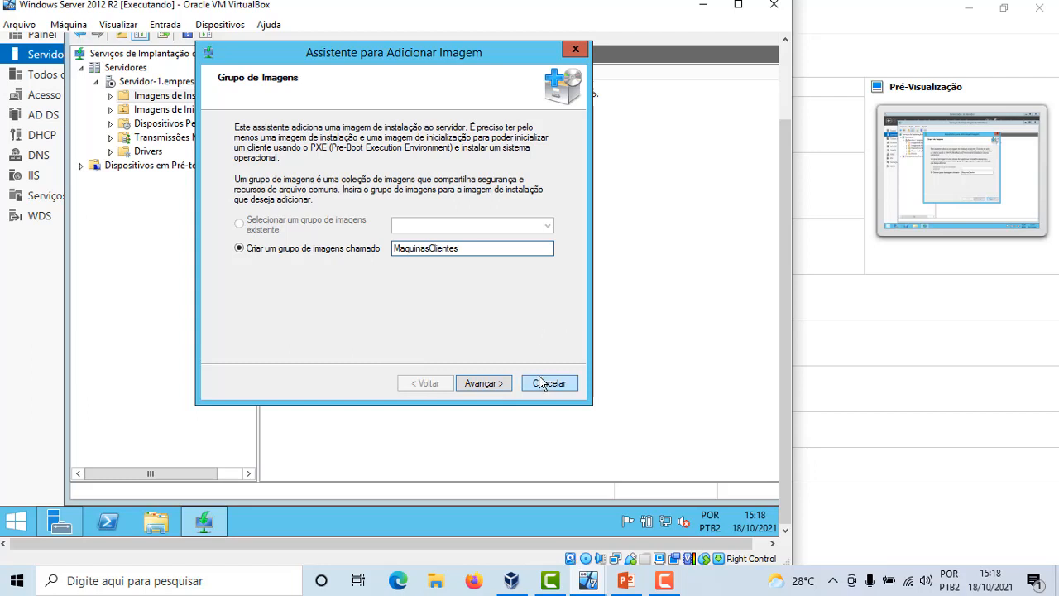
pyautogui.click(487, 384)
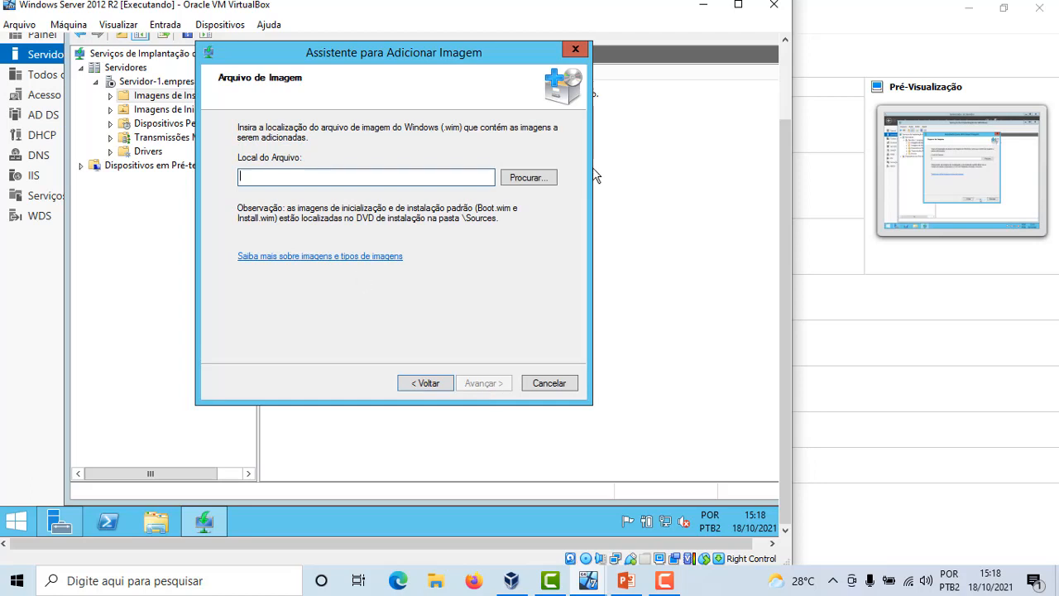
# Browse to D:\sources\install.wim as the install image file and continue
pyautogui.click(526, 179)
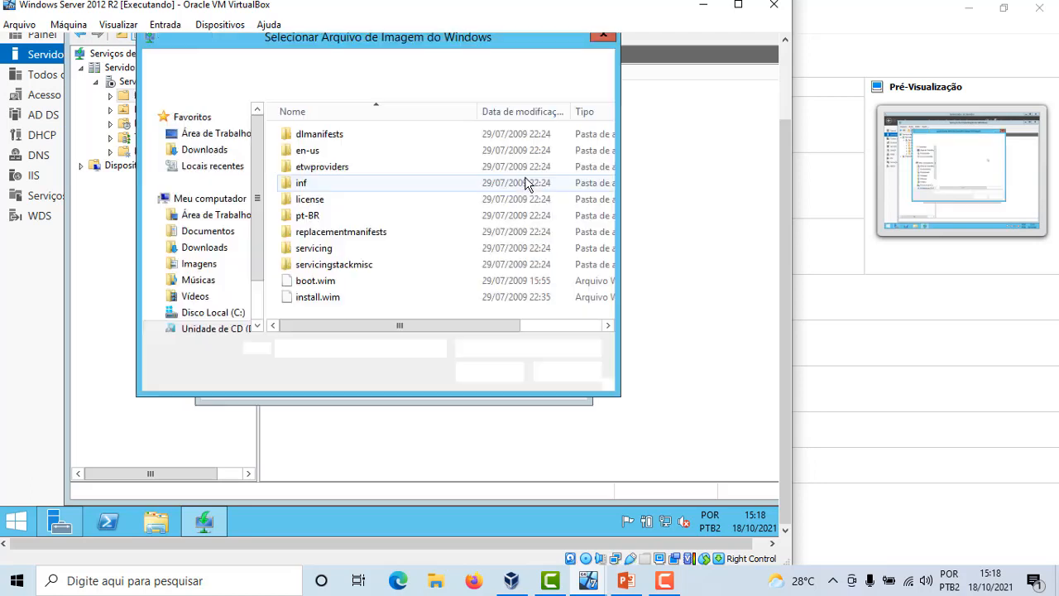
pyautogui.click(314, 298)
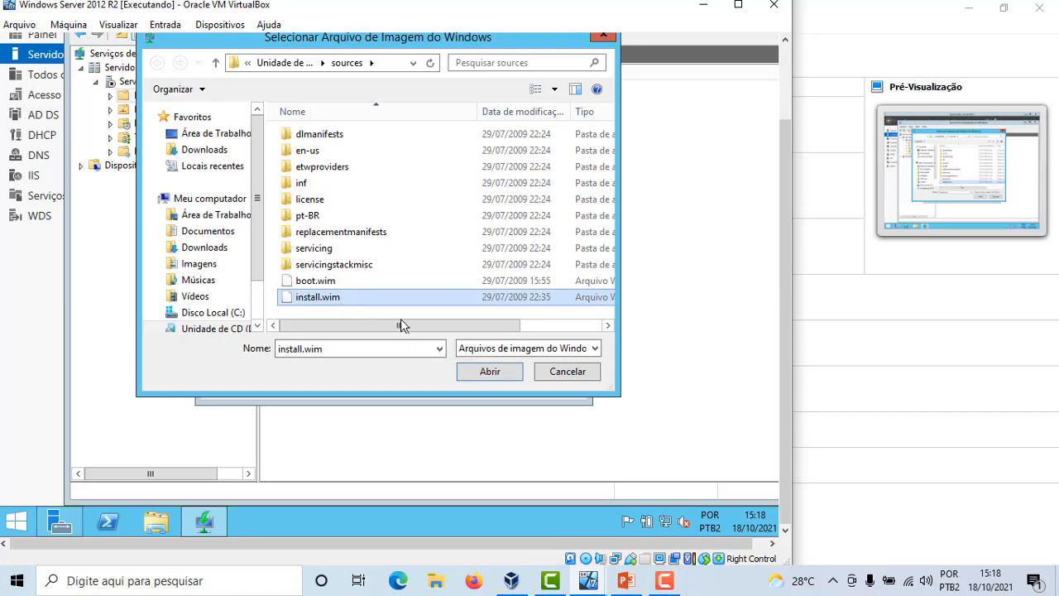
pyautogui.click(489, 371)
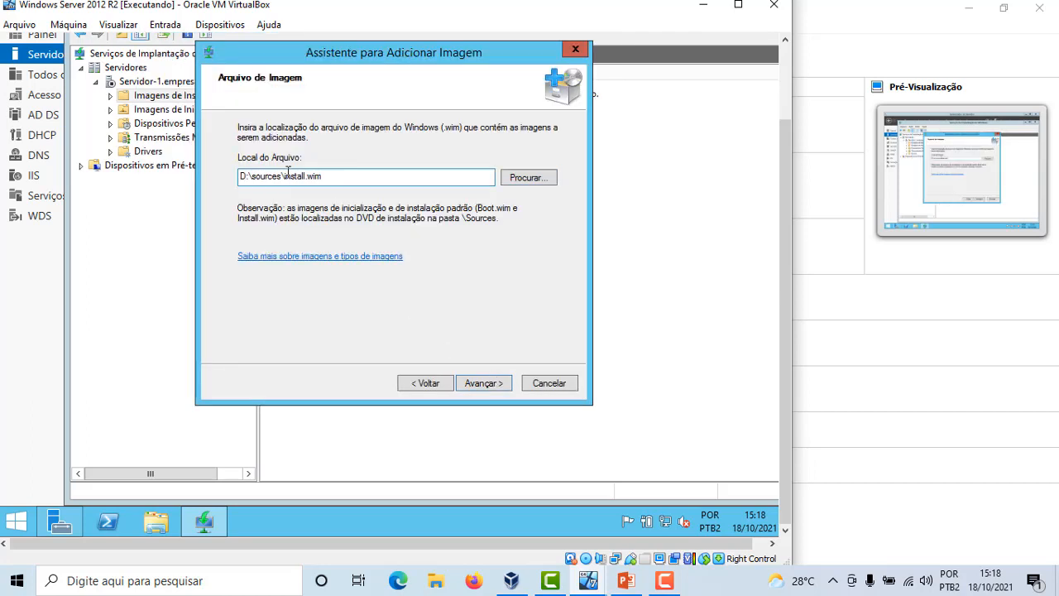
pyautogui.click(485, 386)
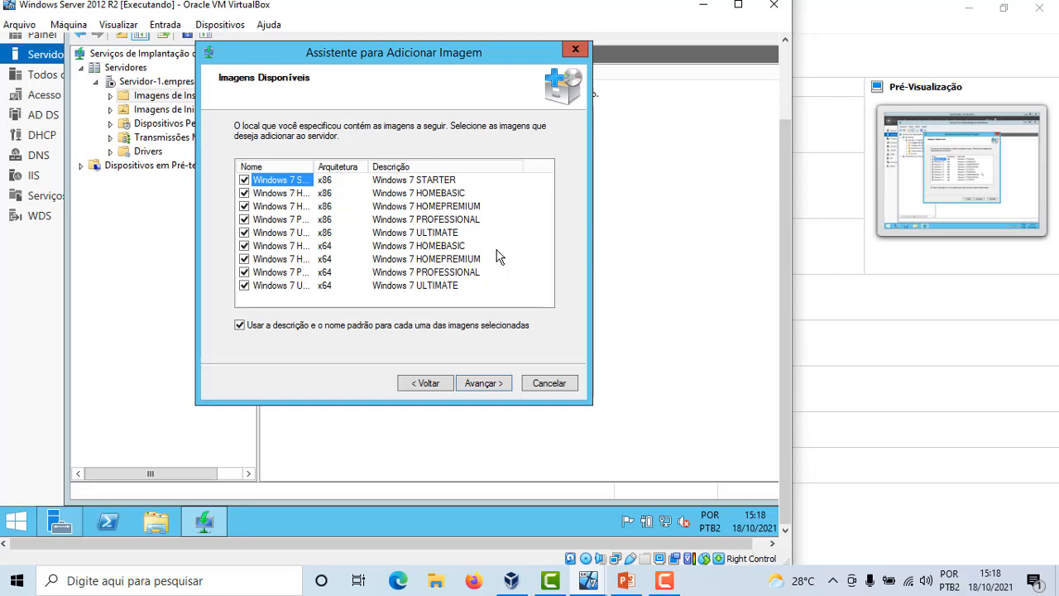
# Keep only the Windows 7 PROFESSIONAL x86 and x64 images selected for adding, and continue
pyautogui.moveTo(314, 166); pyautogui.dragTo(364, 168)
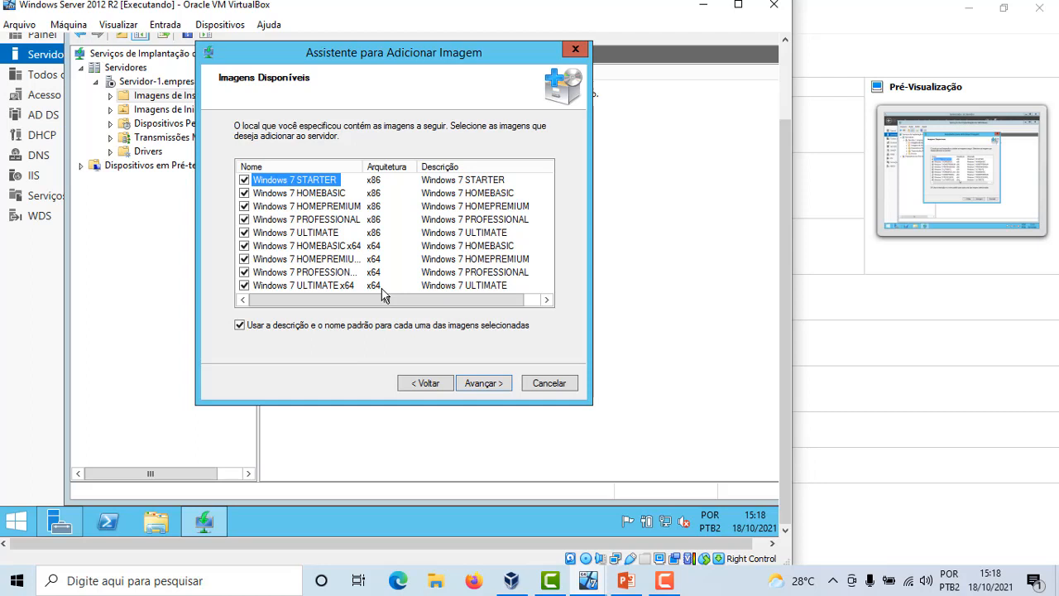
pyautogui.click(244, 179)
pyautogui.click(244, 193)
pyautogui.click(244, 206)
pyautogui.click(244, 233)
pyautogui.click(244, 247)
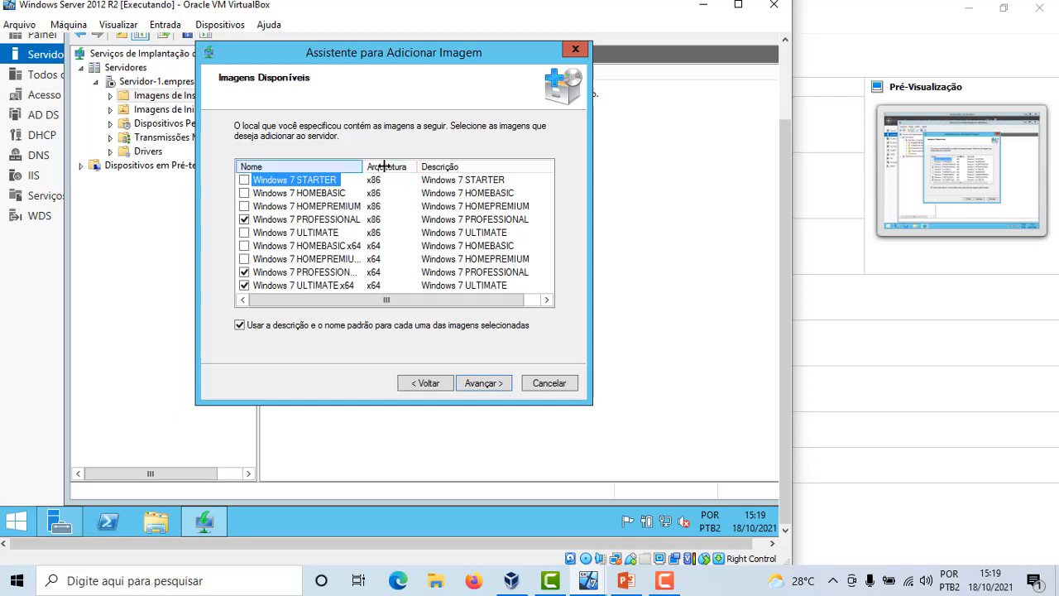
pyautogui.moveTo(417, 167); pyautogui.dragTo(411, 168)
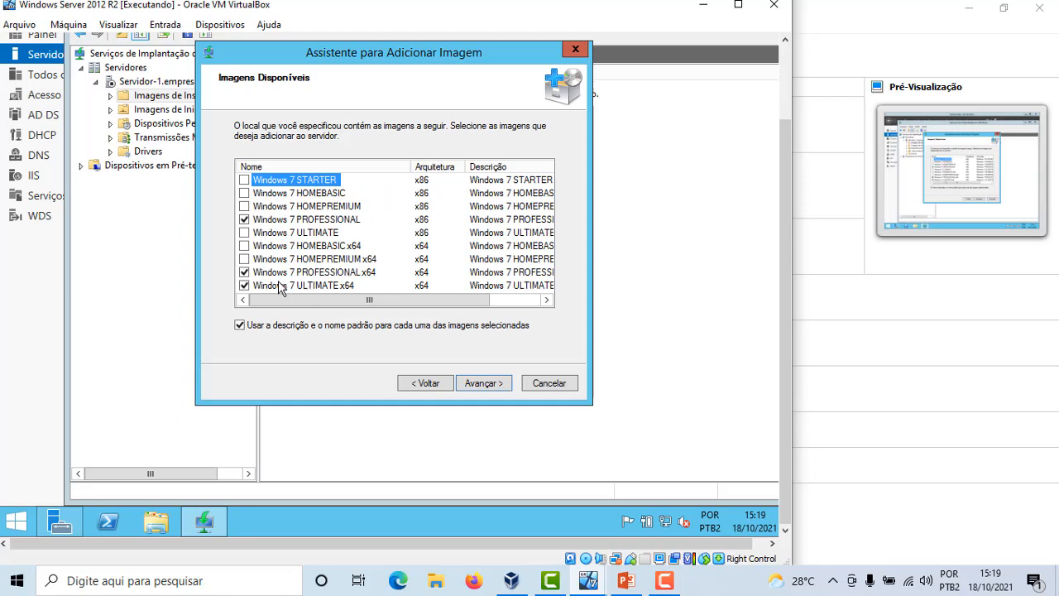
pyautogui.click(245, 285)
pyautogui.click(476, 386)
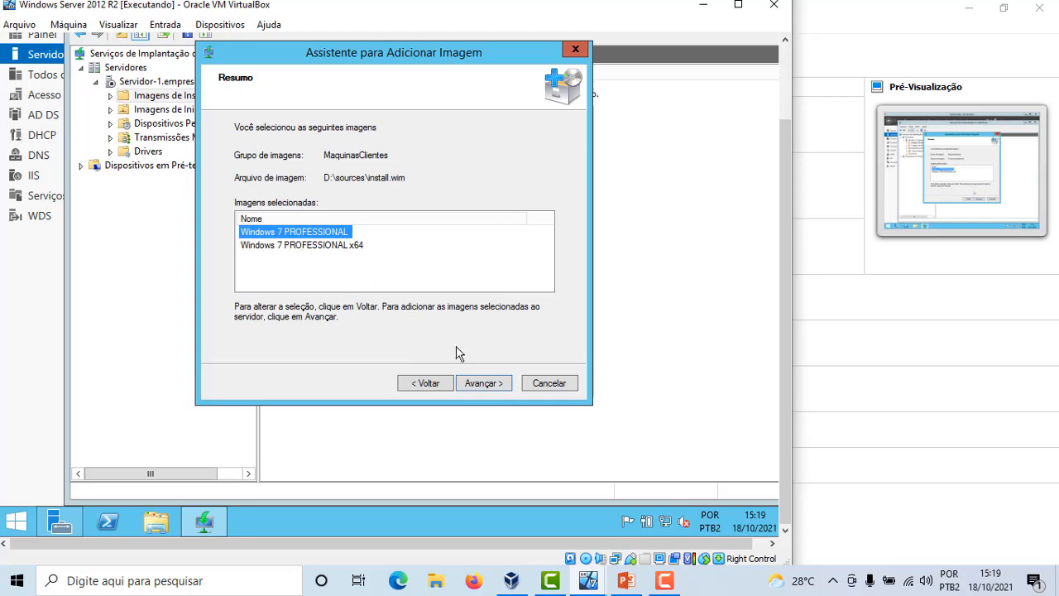
# Confirm the summary to add the two Windows 7 PROFESSIONAL images and finish the wizard
pyautogui.click(484, 384)
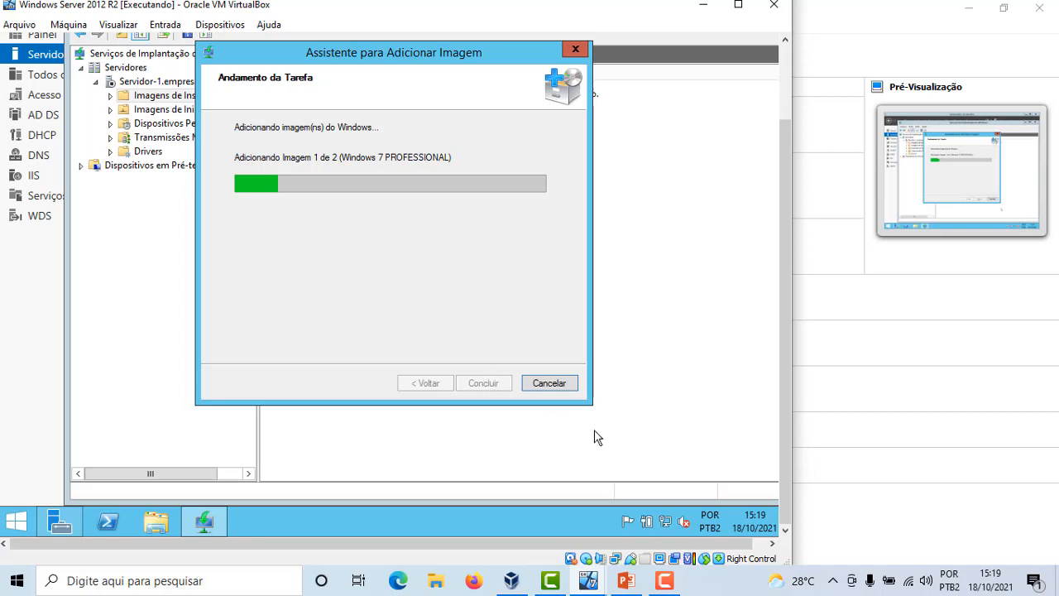
pyautogui.click(680, 581)
pyautogui.click(984, 509)
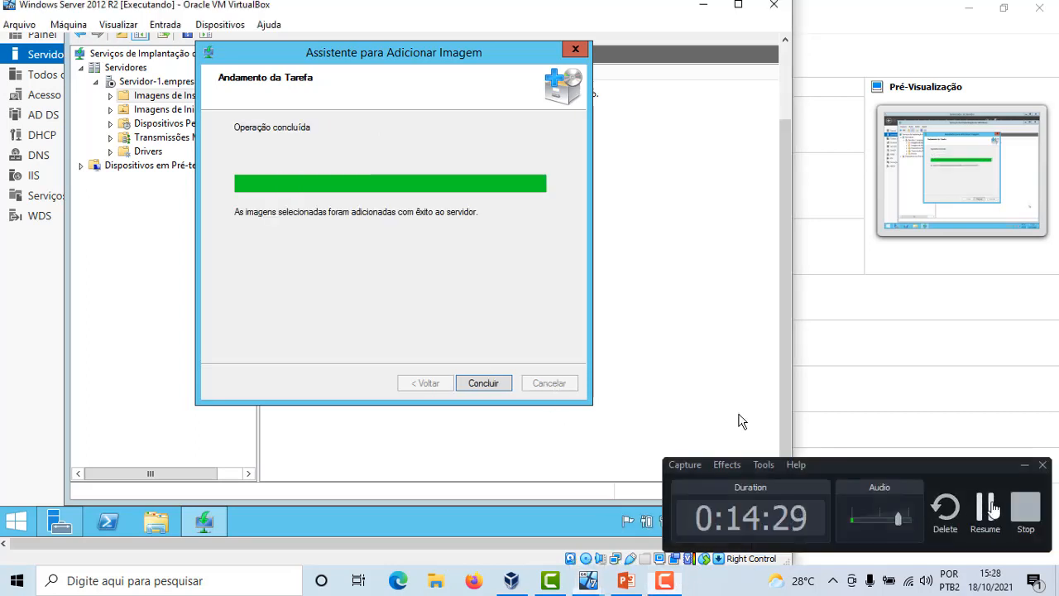
pyautogui.click(444, 236)
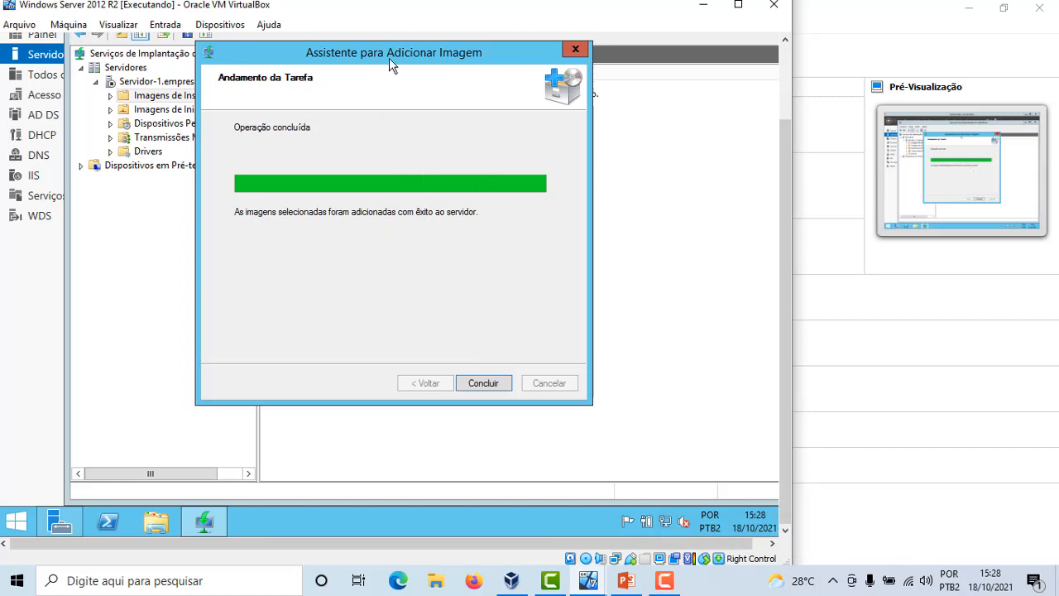
pyautogui.moveTo(389, 59); pyautogui.dragTo(463, 130)
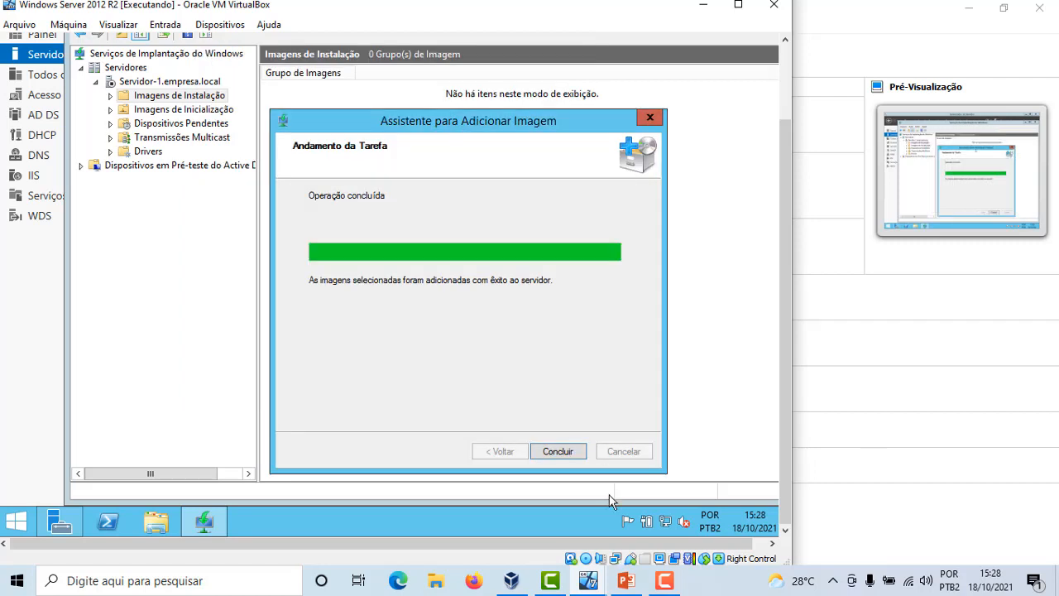
pyautogui.click(557, 452)
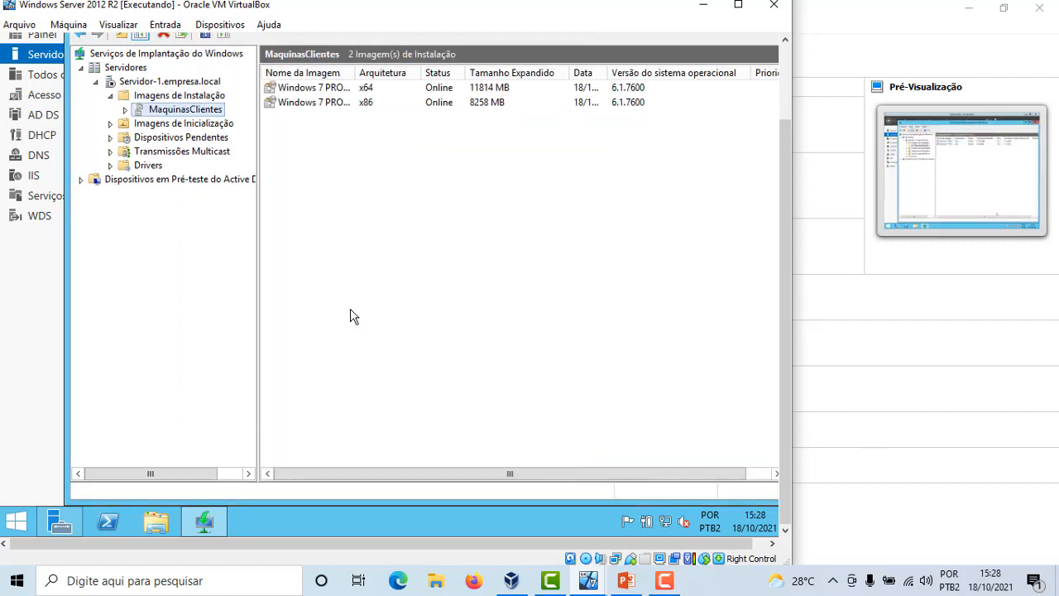
# Review the images listed under MaquinasClientes and under Imagens de Inicialização
pyautogui.click(197, 96)
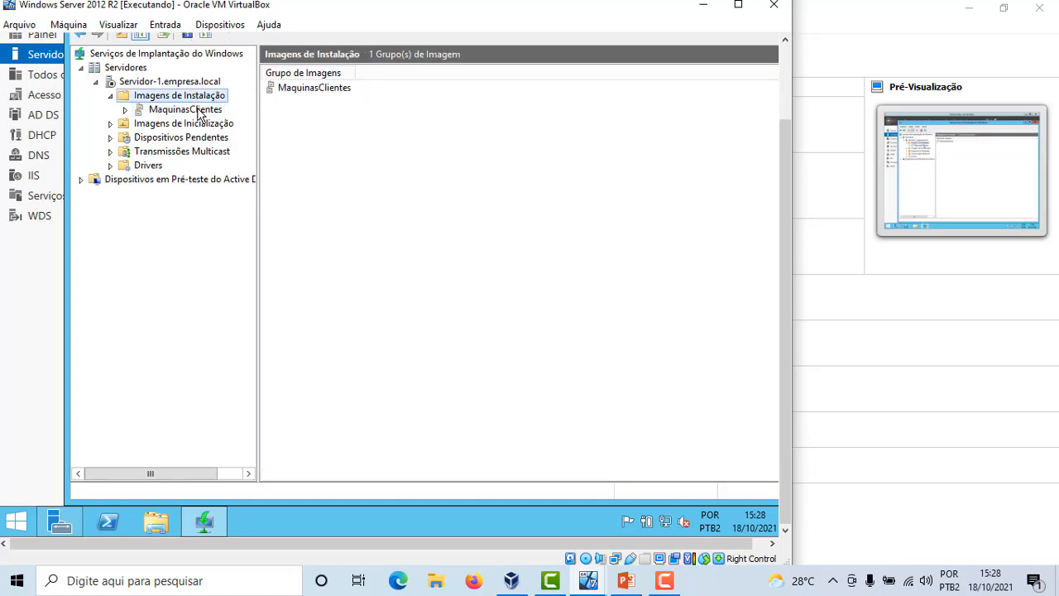
pyautogui.click(199, 112)
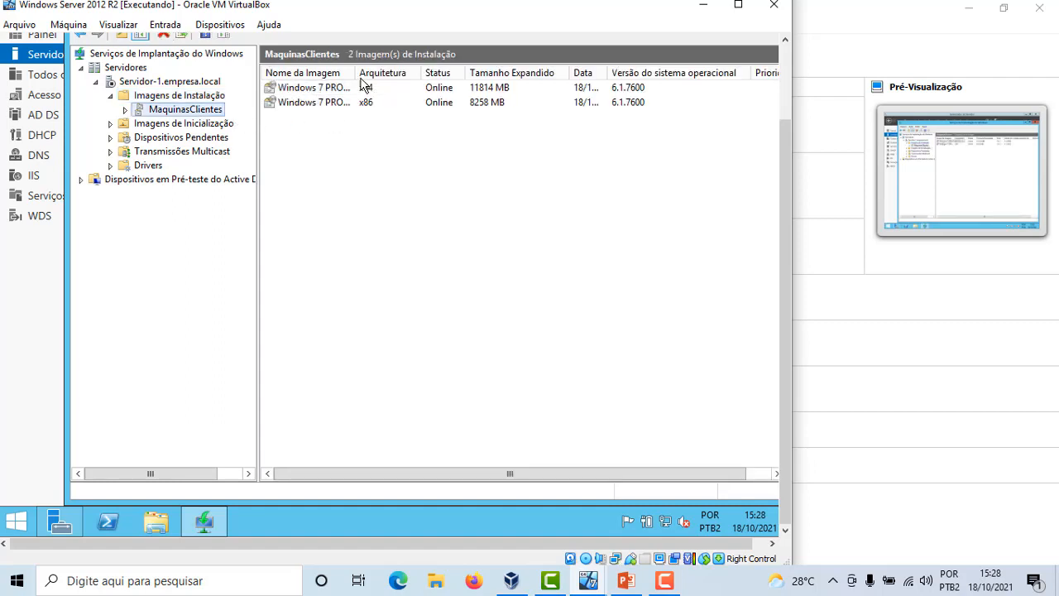
pyautogui.moveTo(355, 72); pyautogui.dragTo(421, 73)
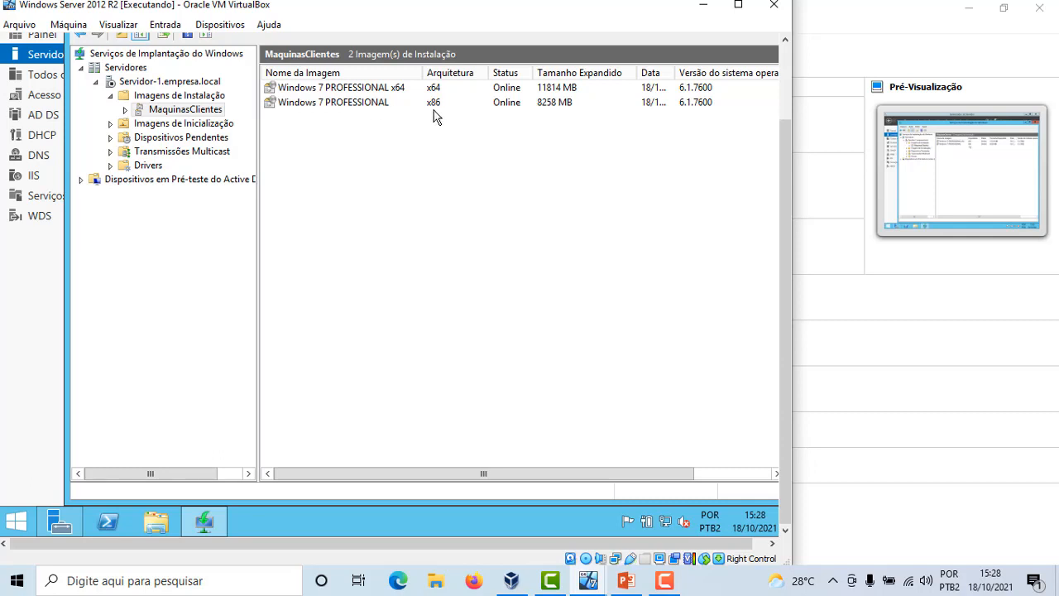
pyautogui.click(228, 126)
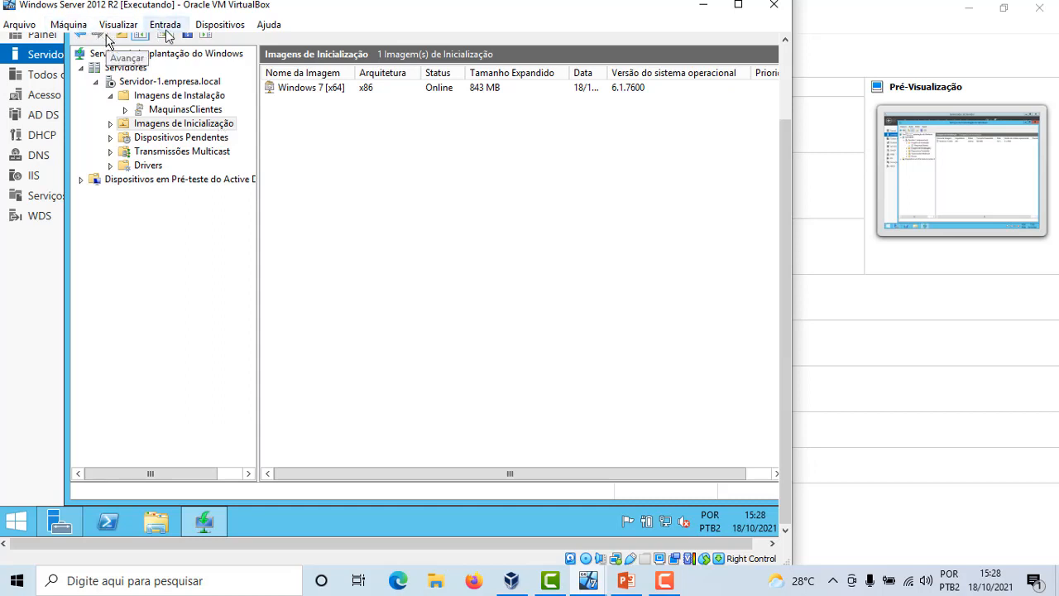
# Mount the Win8.1_BrazilianPortuguese_x64 ISO from D:\ISOs in the virtual machine's optical drive
pyautogui.click(220, 28)
pyautogui.moveTo(247, 47)
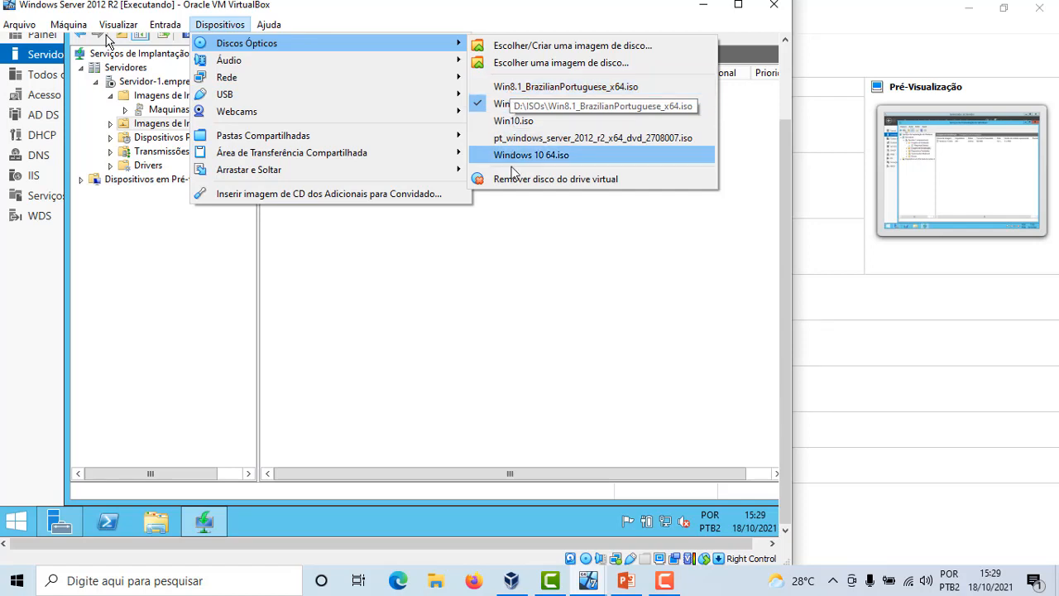
pyautogui.click(539, 65)
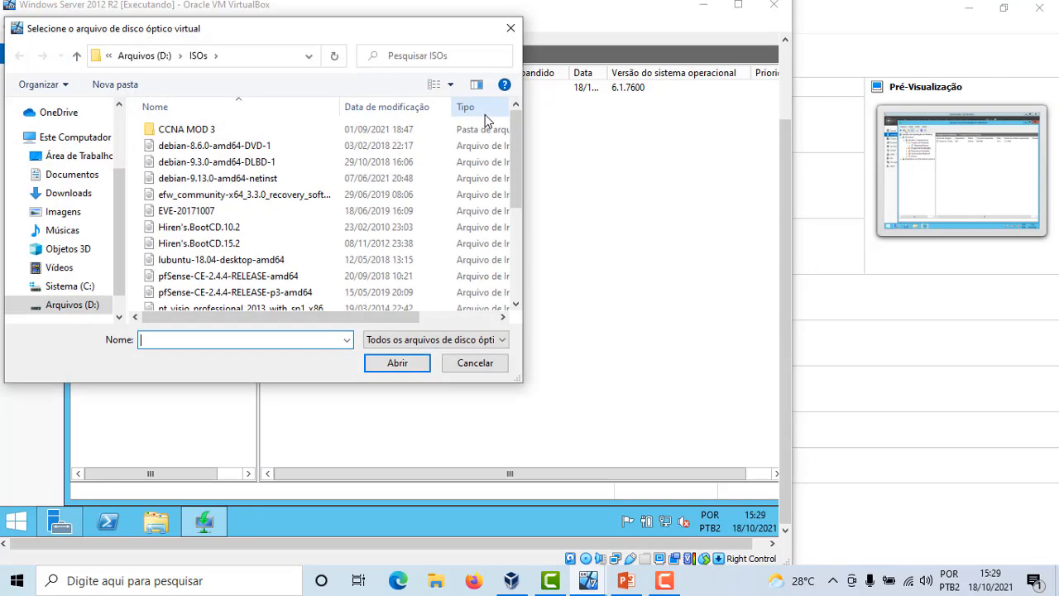
pyautogui.moveTo(518, 154); pyautogui.dragTo(518, 244)
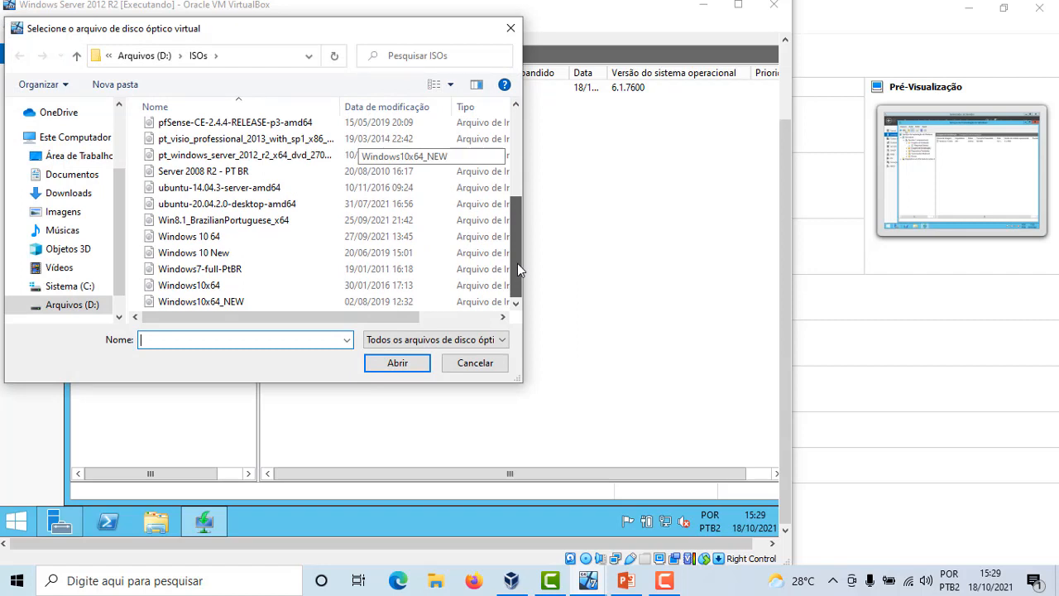
pyautogui.scroll(1, 504, 207)
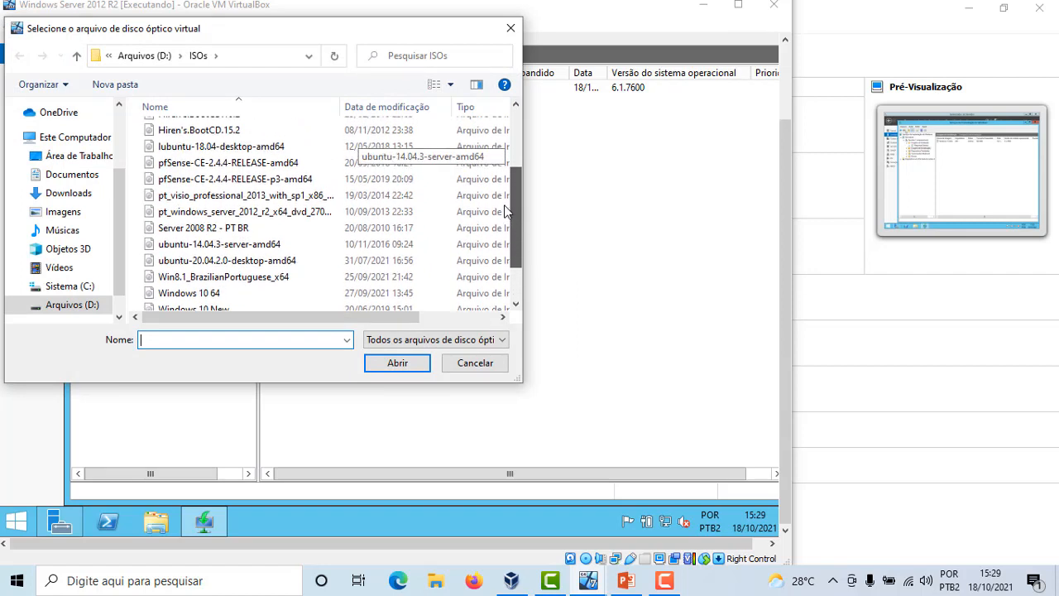
pyautogui.scroll(3, 504, 207)
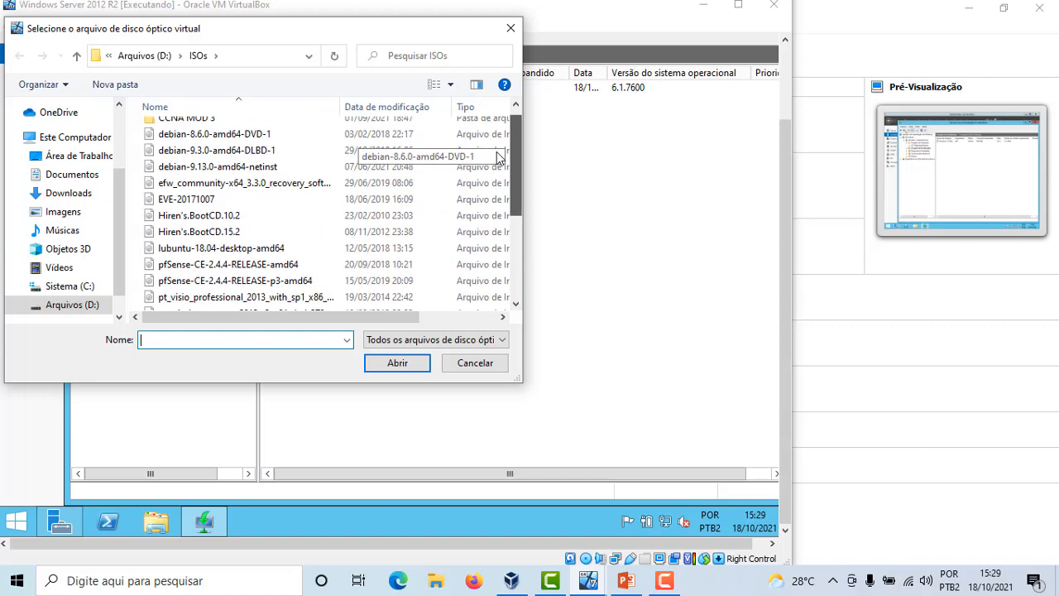
pyautogui.scroll(-3, 501, 182)
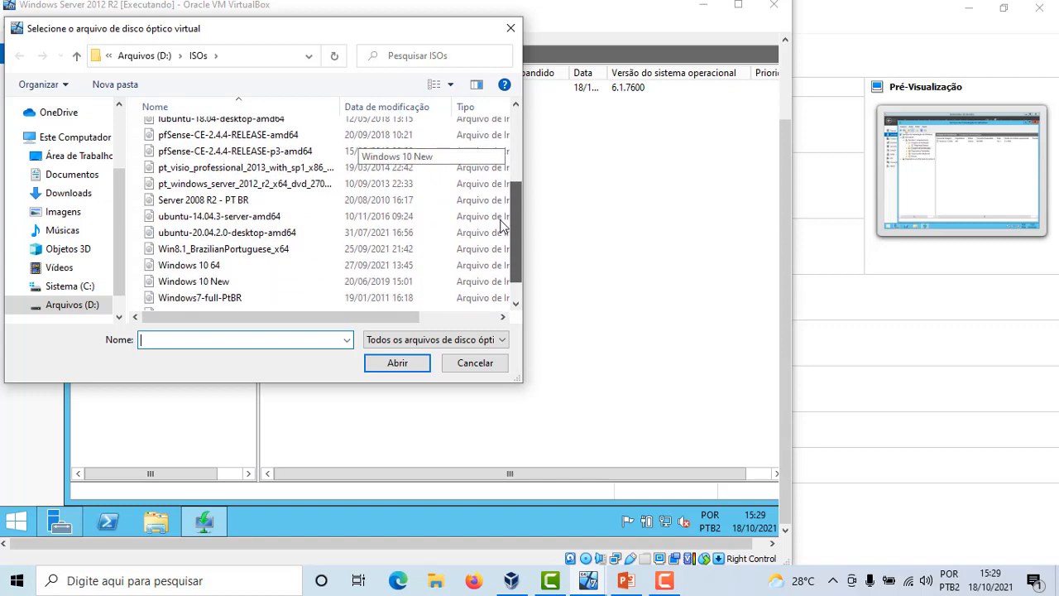
pyautogui.scroll(-1, 501, 238)
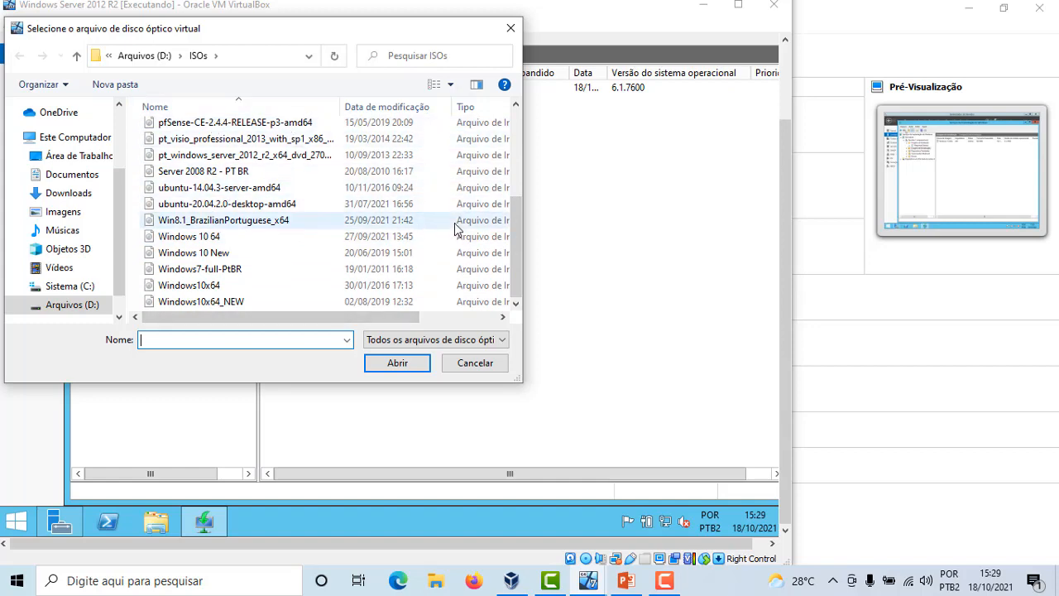
pyautogui.moveTo(514, 243); pyautogui.dragTo(500, 226)
pyautogui.scroll(-1, 500, 231)
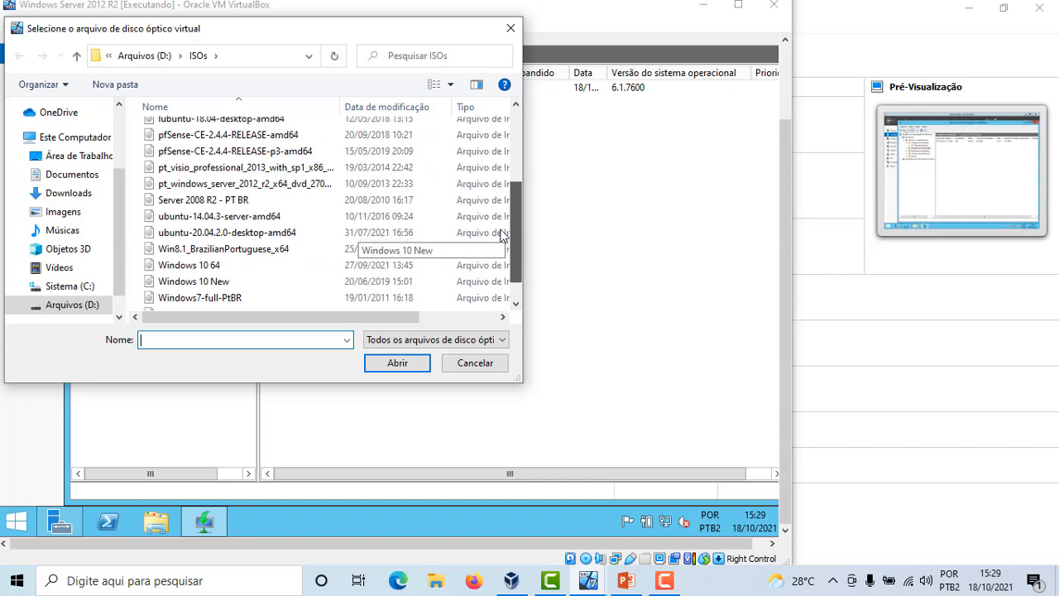
pyautogui.click(213, 222)
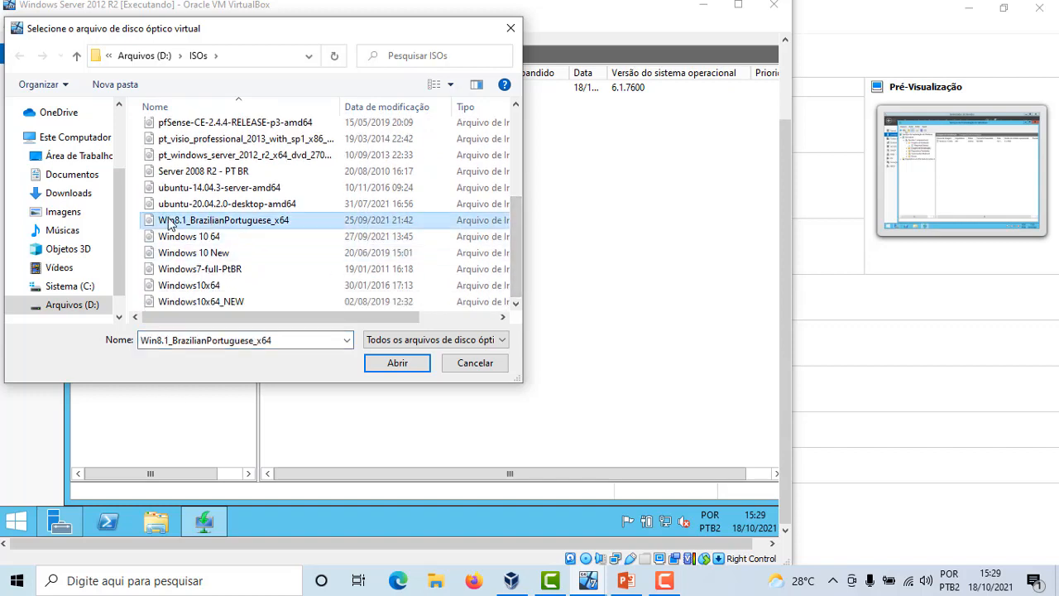
pyautogui.click(391, 361)
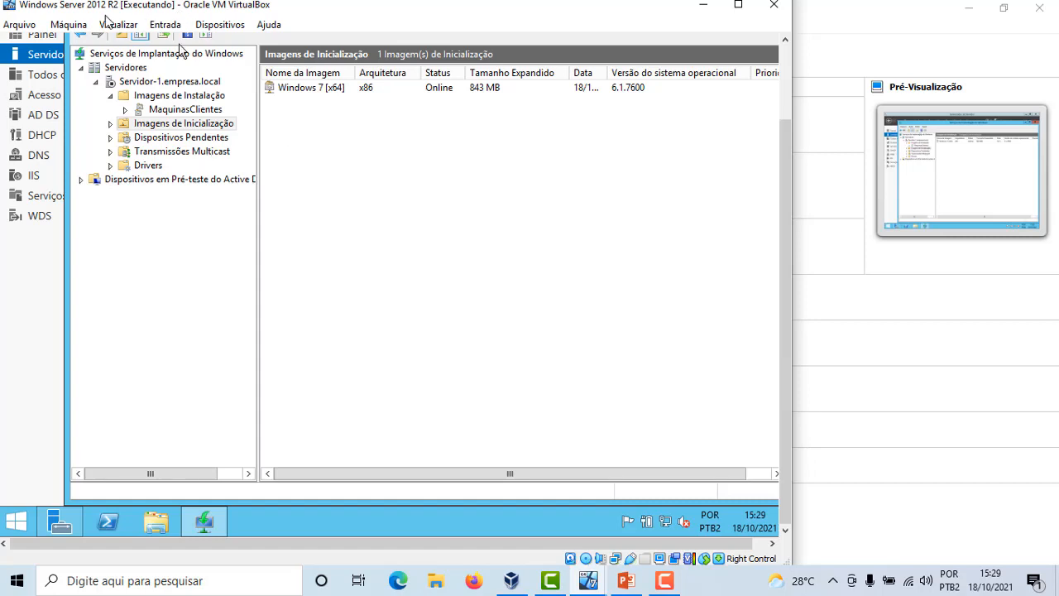
# Start adding a boot image, browse to D:\sources\boot.wim on the DVD, and continue
pyautogui.rightClick(194, 126)
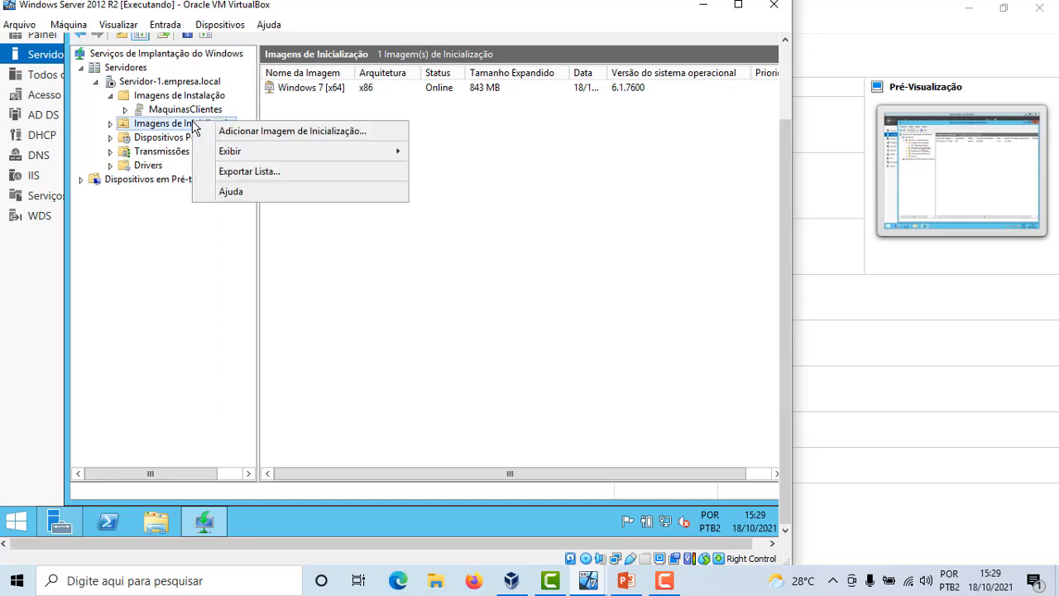
pyautogui.click(240, 134)
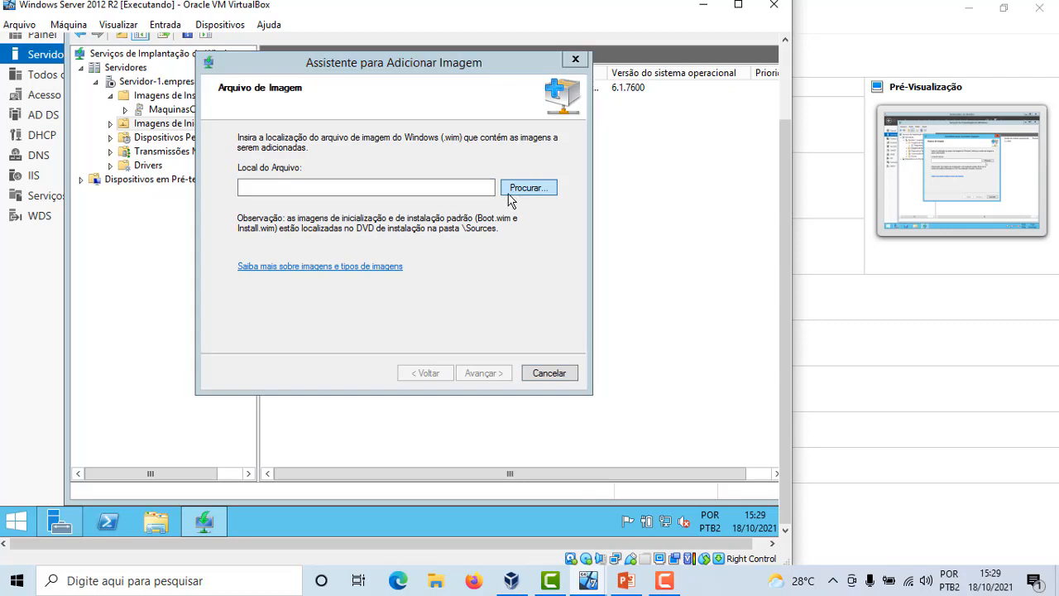
pyautogui.click(511, 192)
pyautogui.click(276, 355)
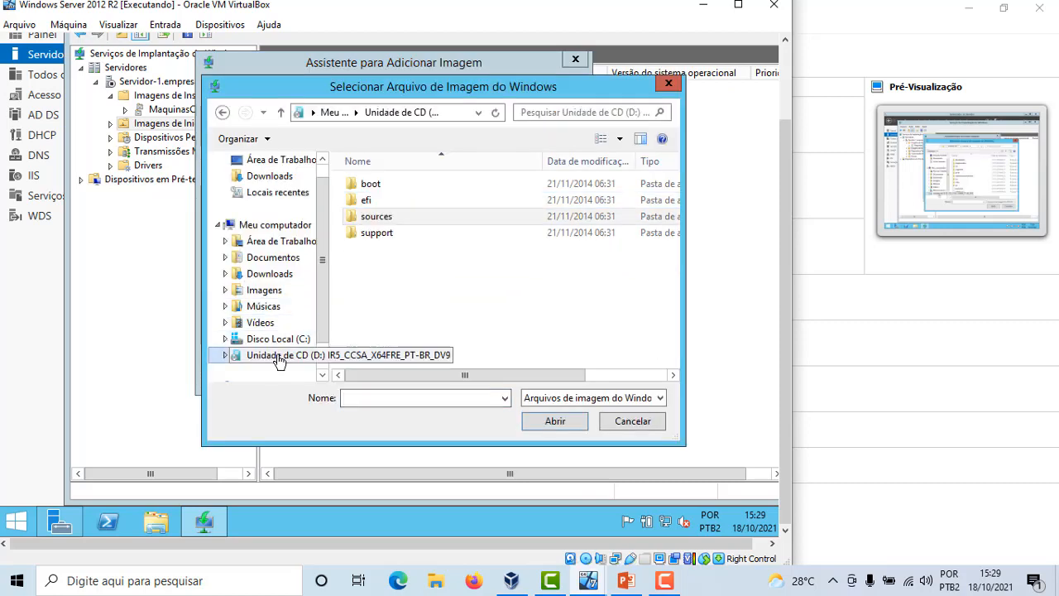
pyautogui.click(348, 218)
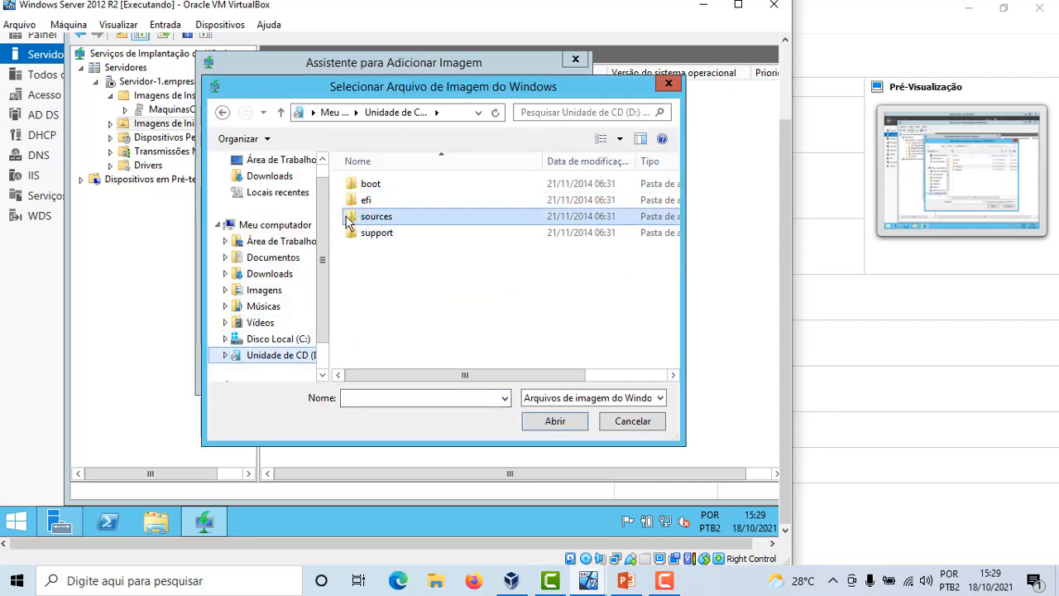
pyautogui.doubleClick(348, 217)
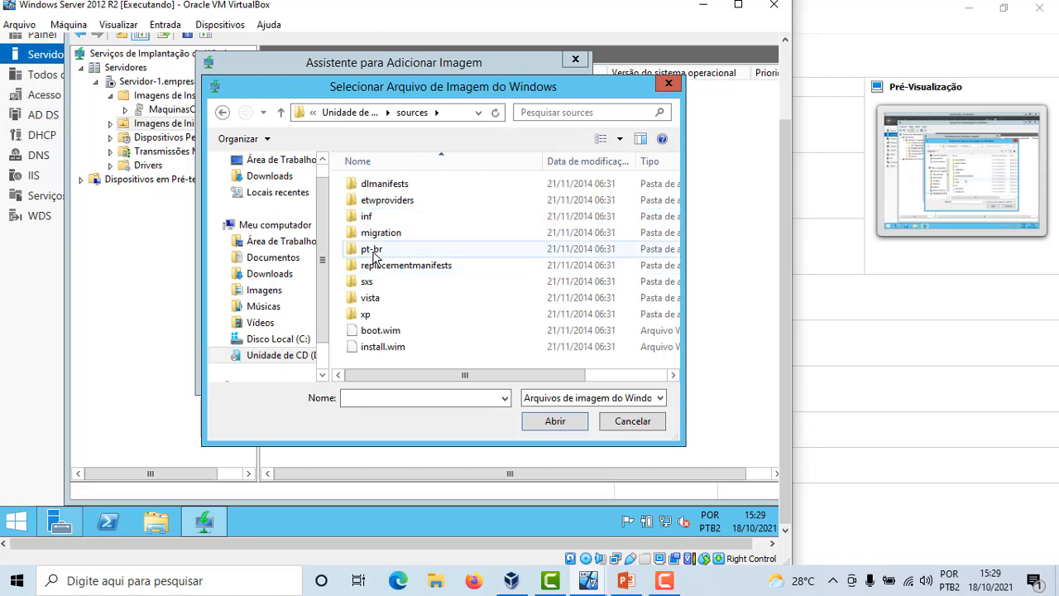
pyautogui.click(410, 332)
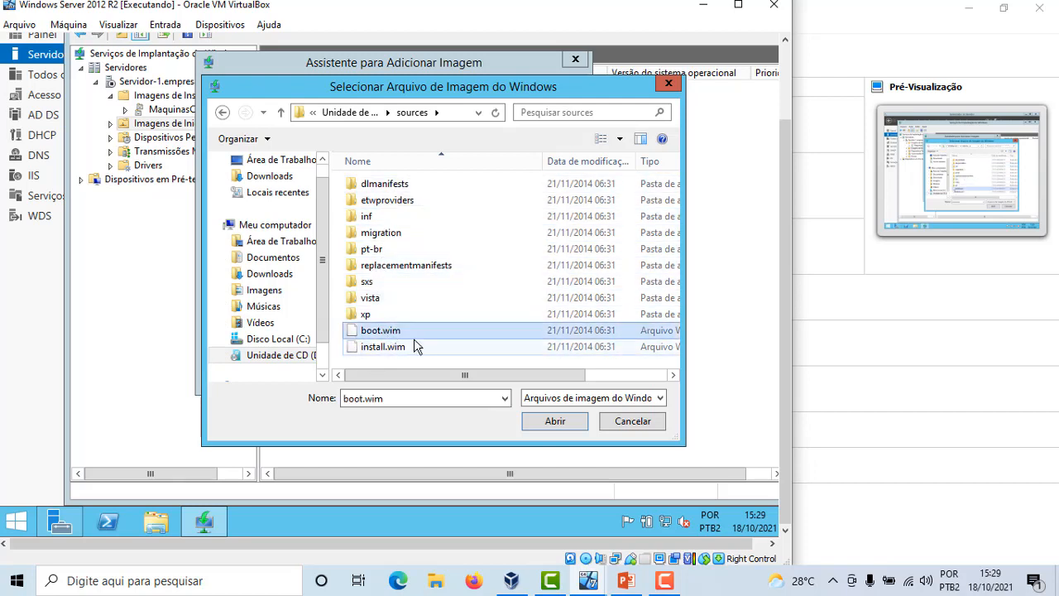
pyautogui.click(552, 420)
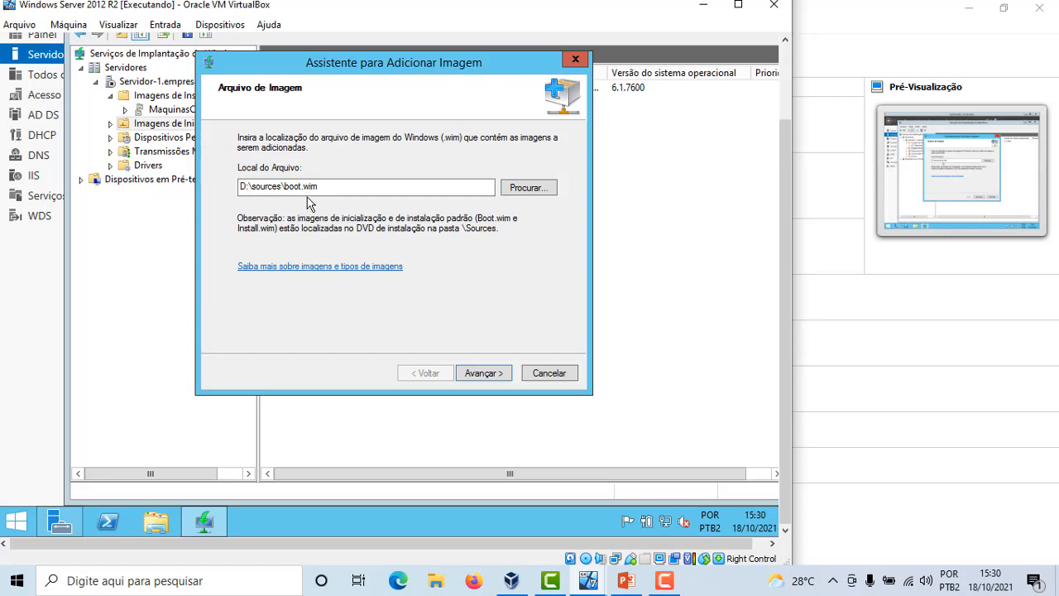
pyautogui.click(482, 372)
# Rename the boot image to Microsoft Windows 8.1 x64)
pyautogui.click(365, 188)
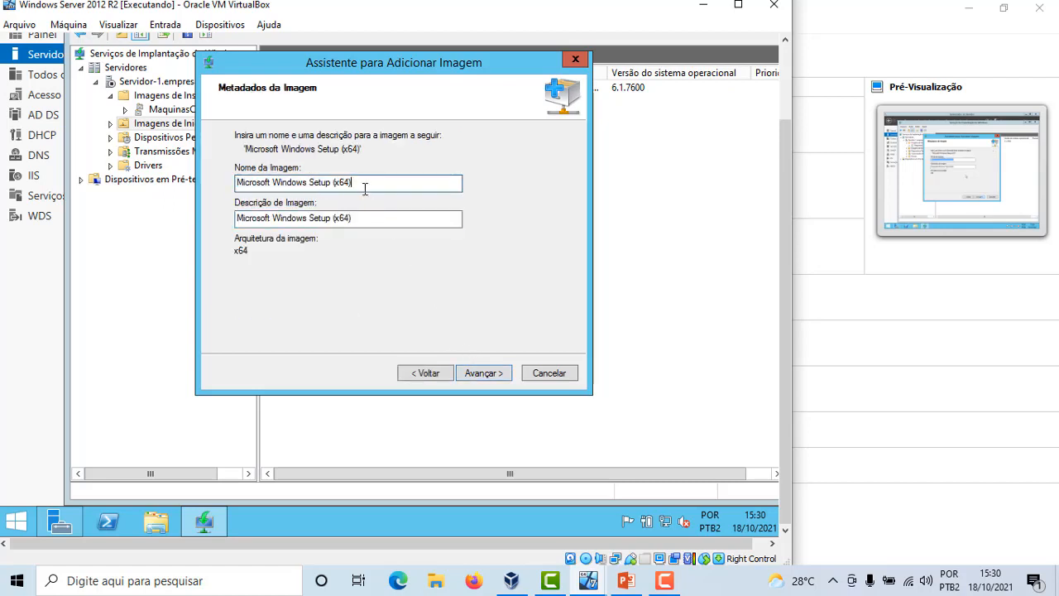
pyautogui.moveTo(364, 185); pyautogui.dragTo(312, 175)
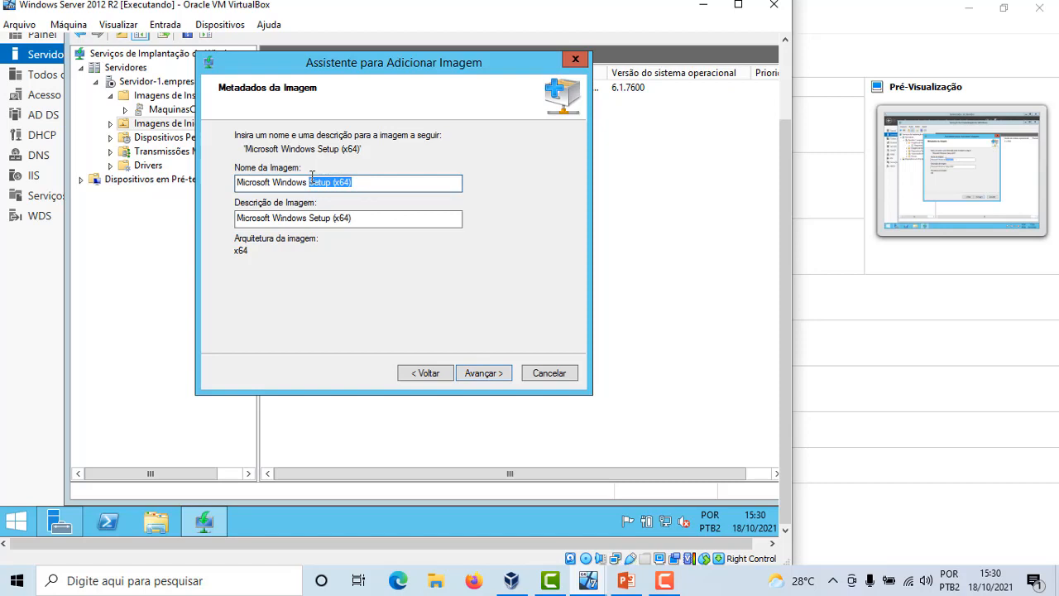
pyautogui.click(339, 177)
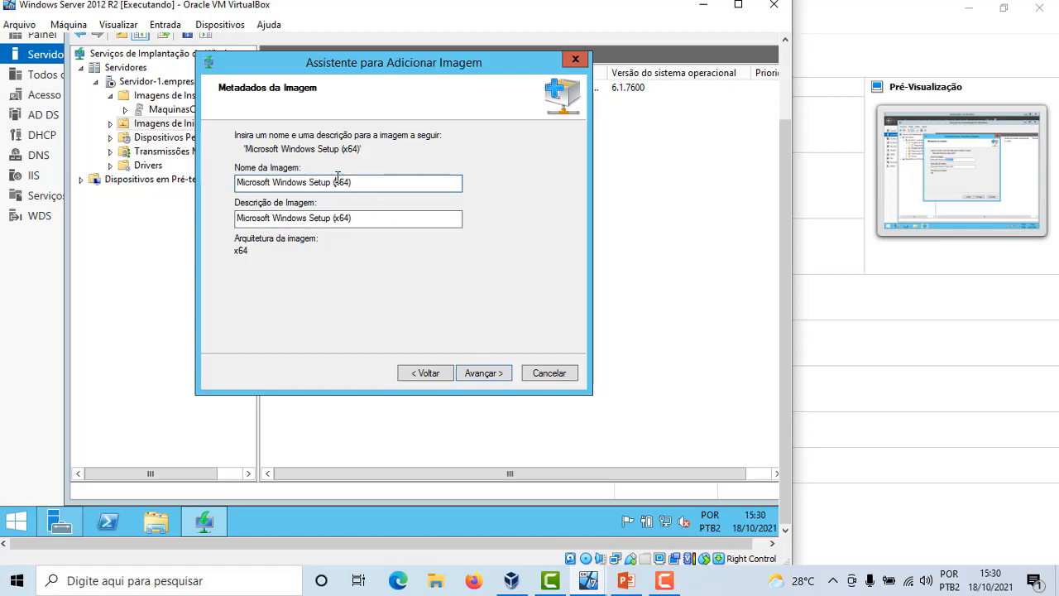
pyautogui.moveTo(336, 177); pyautogui.dragTo(310, 175)
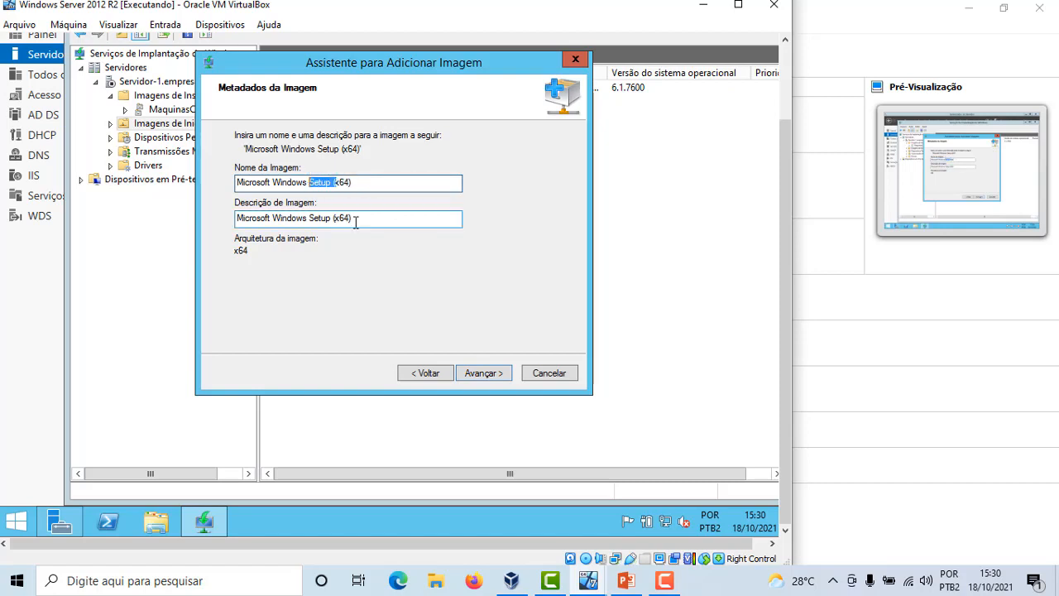
pyautogui.write('S')
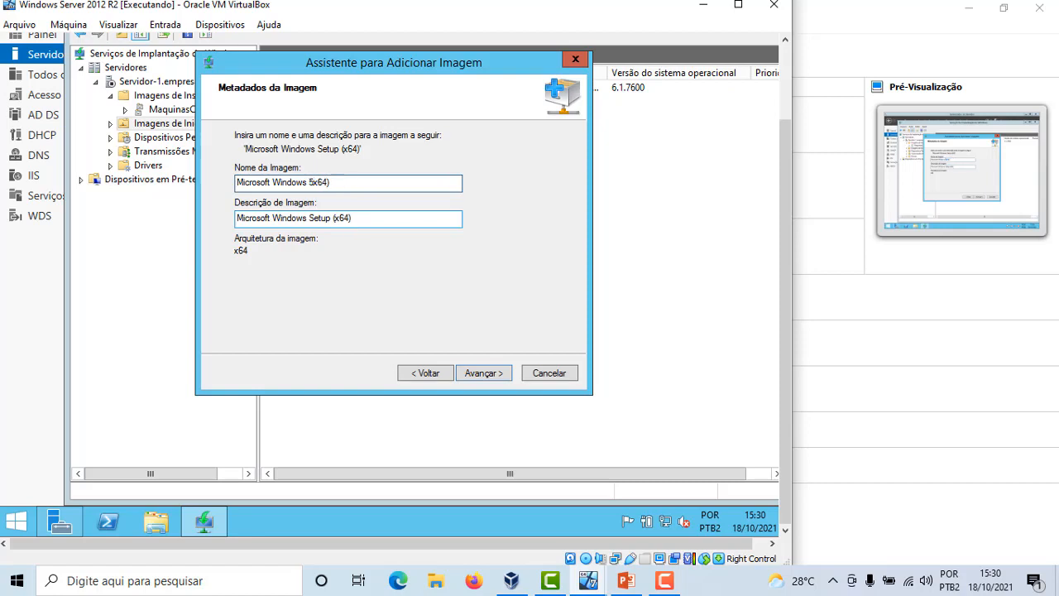
pyautogui.write('.1')
pyautogui.press('BackSpace')
pyautogui.press('BackSpace')
pyautogui.press('BackSpace')
pyautogui.write('8.1 ')
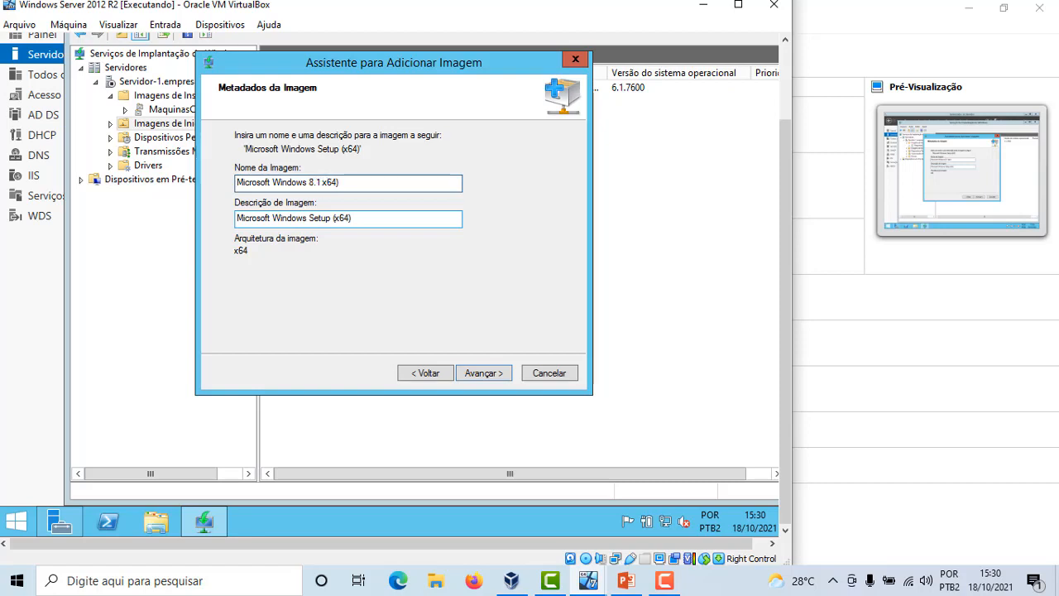
pyautogui.write('(')
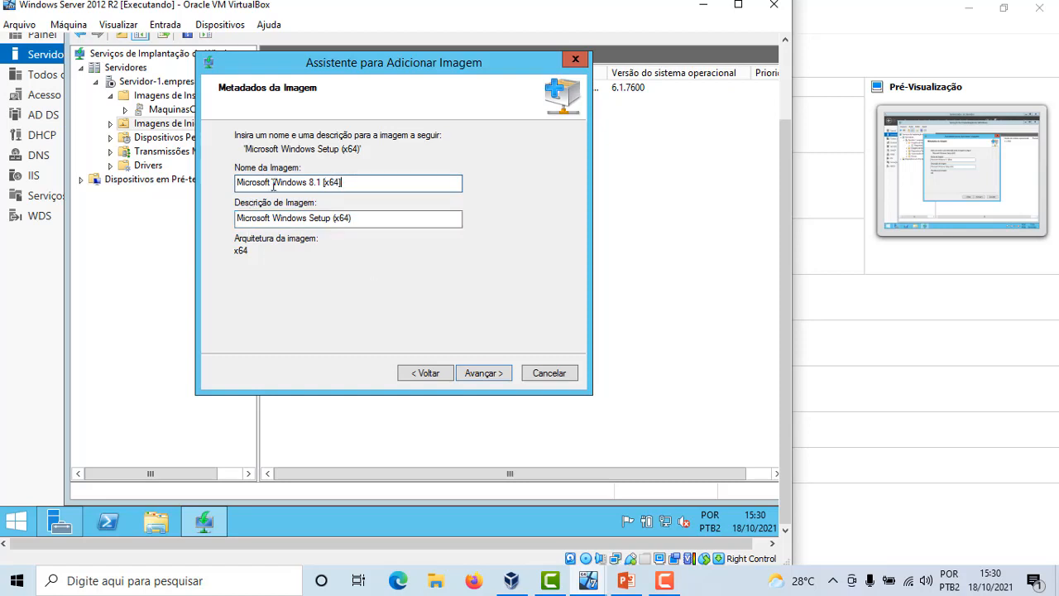
# Set the boot image name to Windows 8.1 [x64] and its description to Microsoft Windows Setup x64
pyautogui.moveTo(273, 186); pyautogui.dragTo(210, 189)
pyautogui.press('Delete')
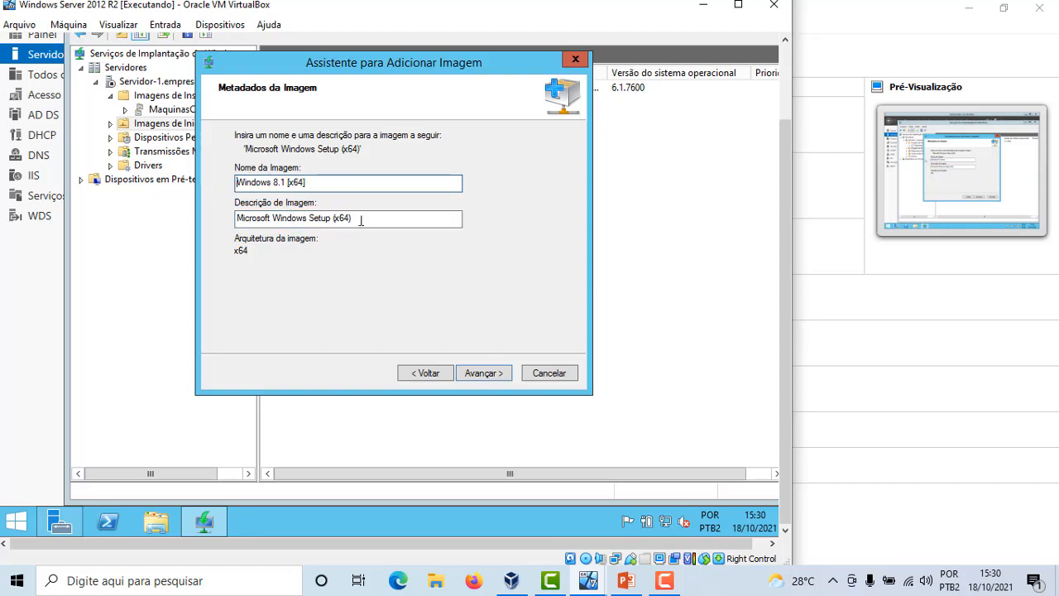
pyautogui.click(336, 219)
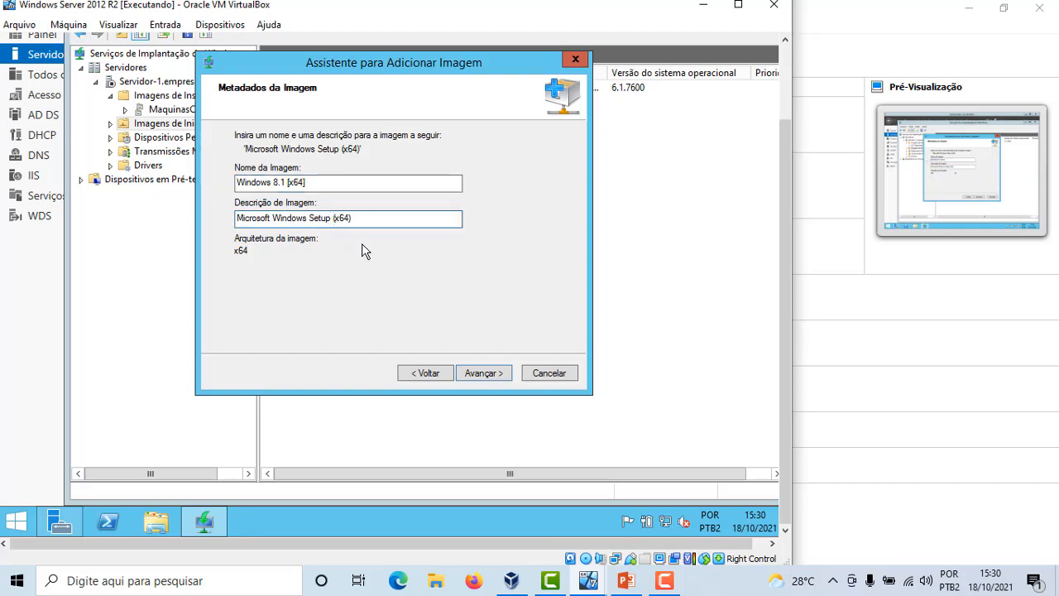
pyautogui.press('BackSpace')
pyautogui.press('BackSpace')
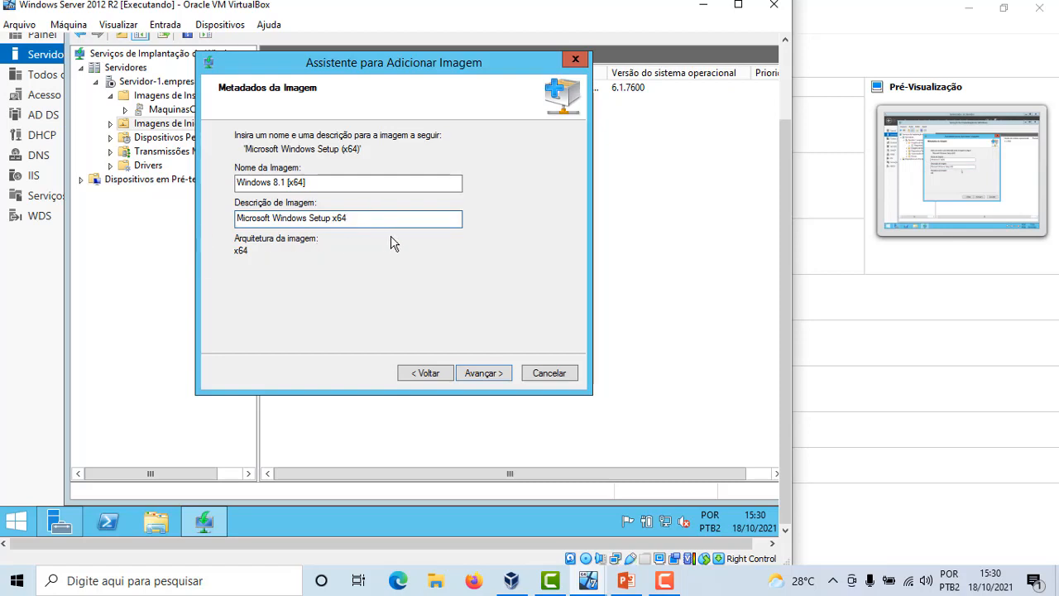
# Confirm the summary and finish adding the Windows 8.1 boot image
pyautogui.click(483, 373)
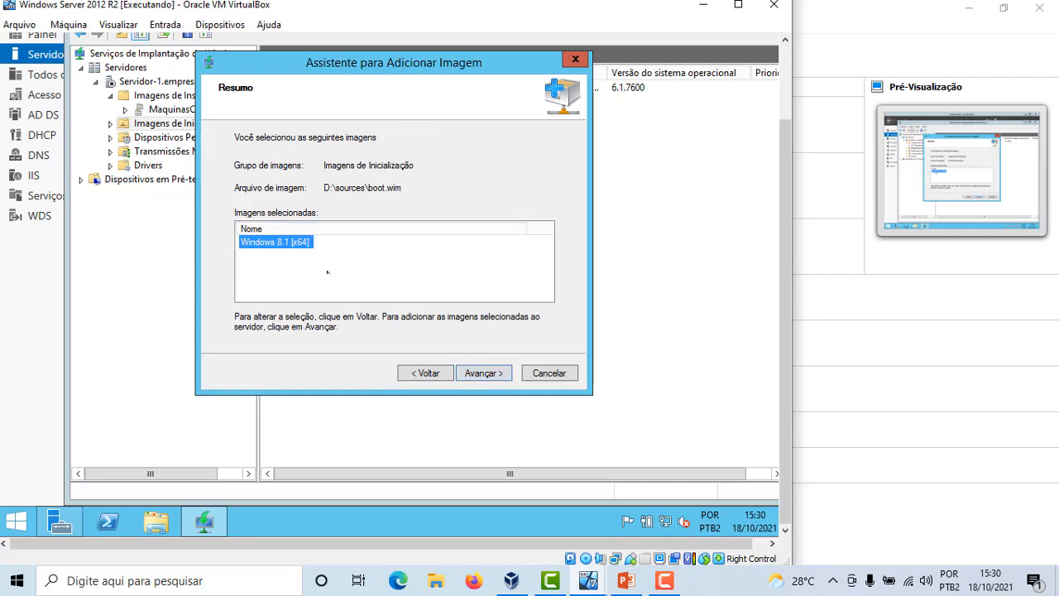
pyautogui.click(495, 374)
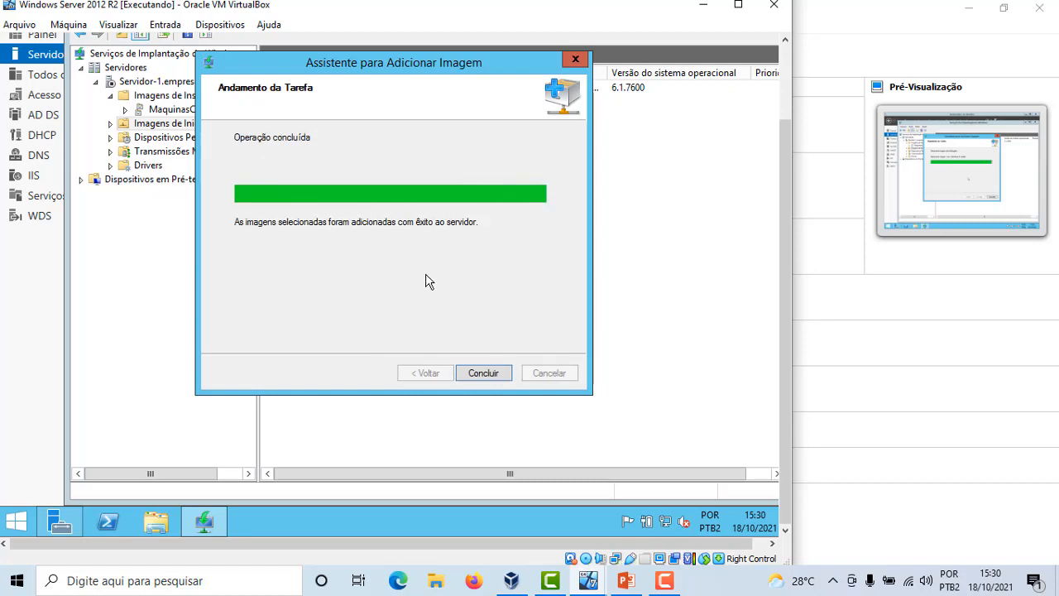
pyautogui.click(492, 377)
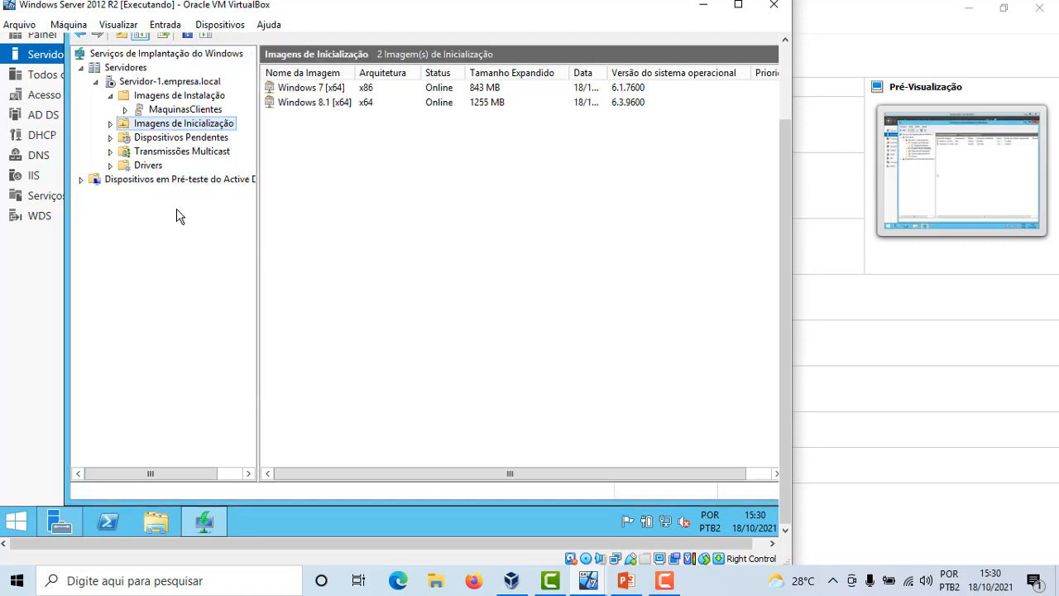
# Start adding an install image to the existing MaquinasClientes image group
pyautogui.click(181, 110)
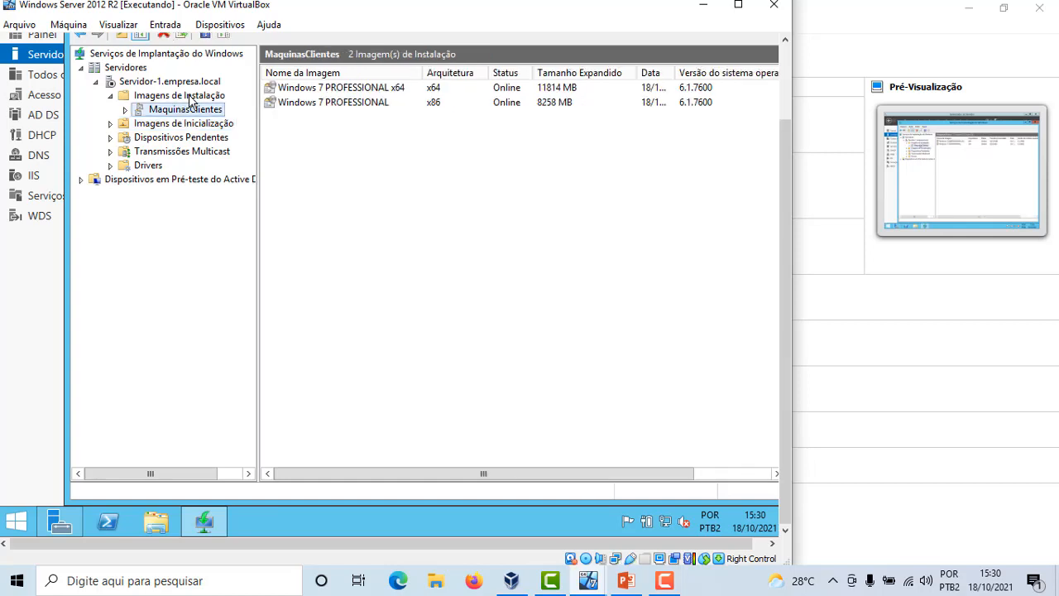
pyautogui.rightClick(190, 97)
pyautogui.click(291, 106)
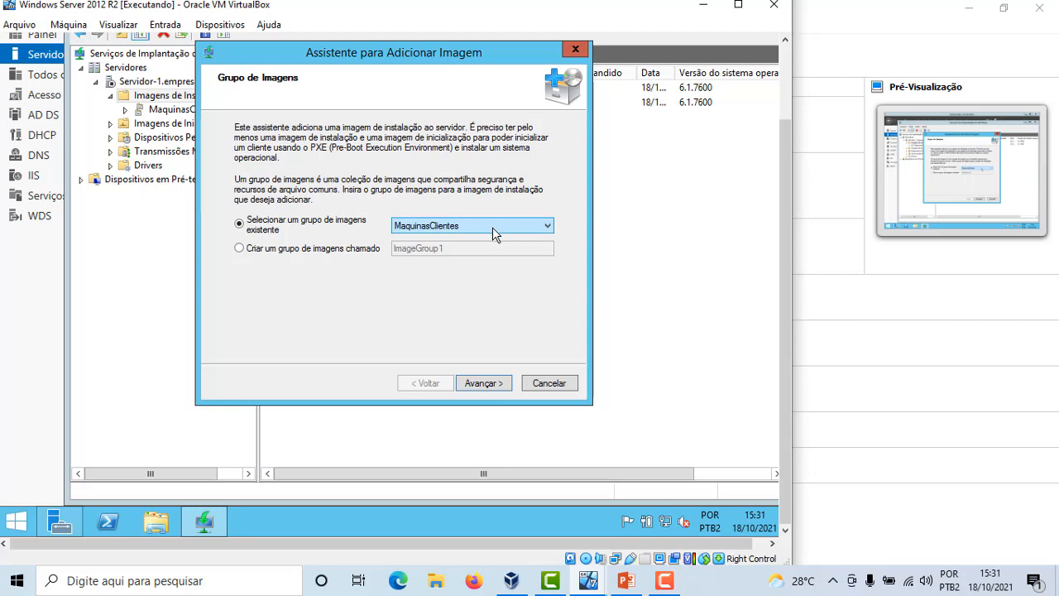
pyautogui.click(500, 383)
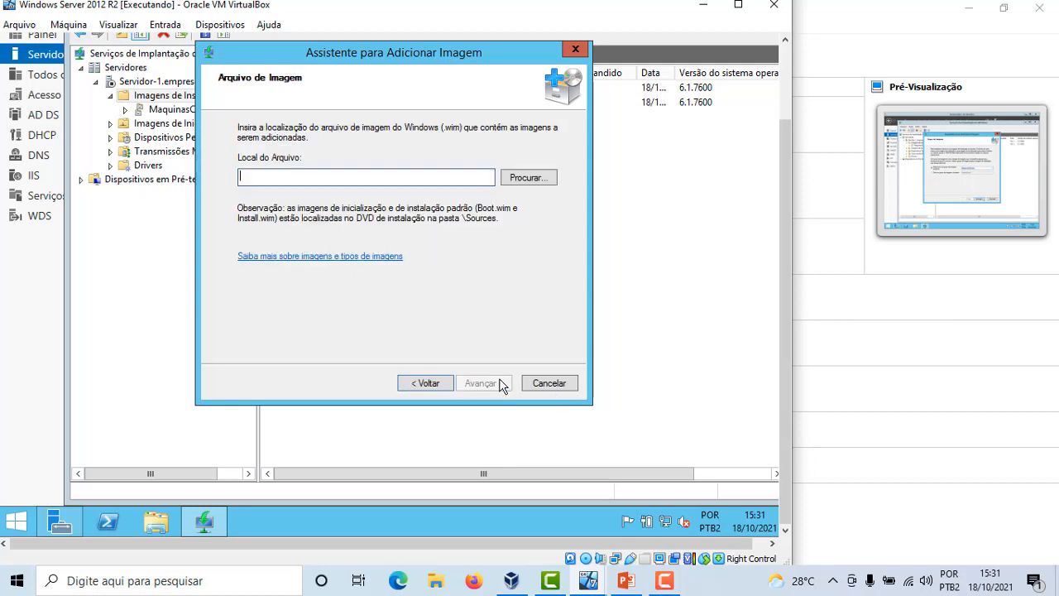
# Browse to install.wim in the DVD's sources folder and continue
pyautogui.click(531, 179)
pyautogui.click(318, 298)
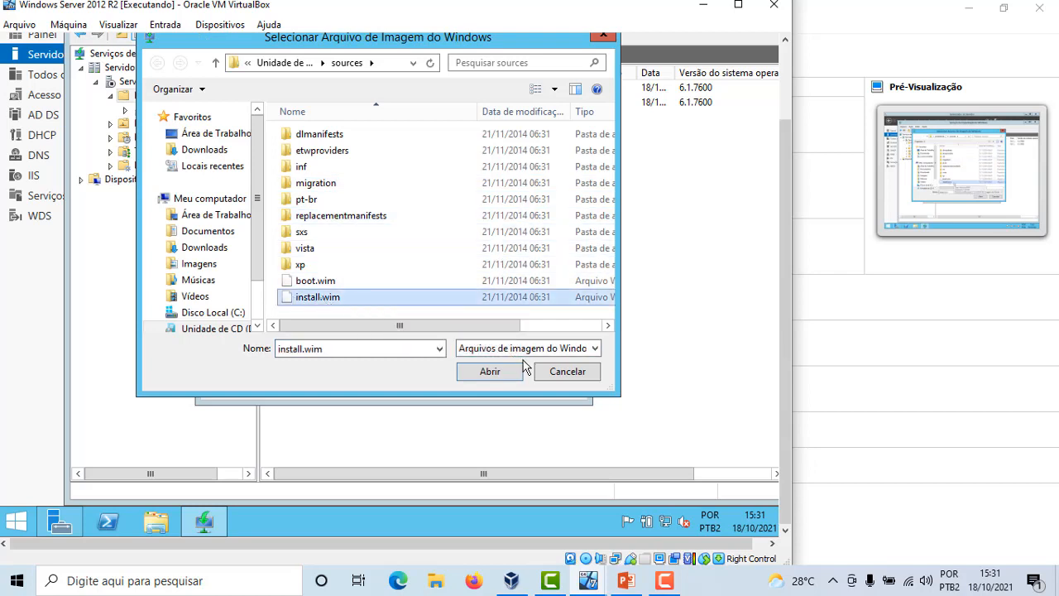
pyautogui.click(487, 374)
pyautogui.click(488, 382)
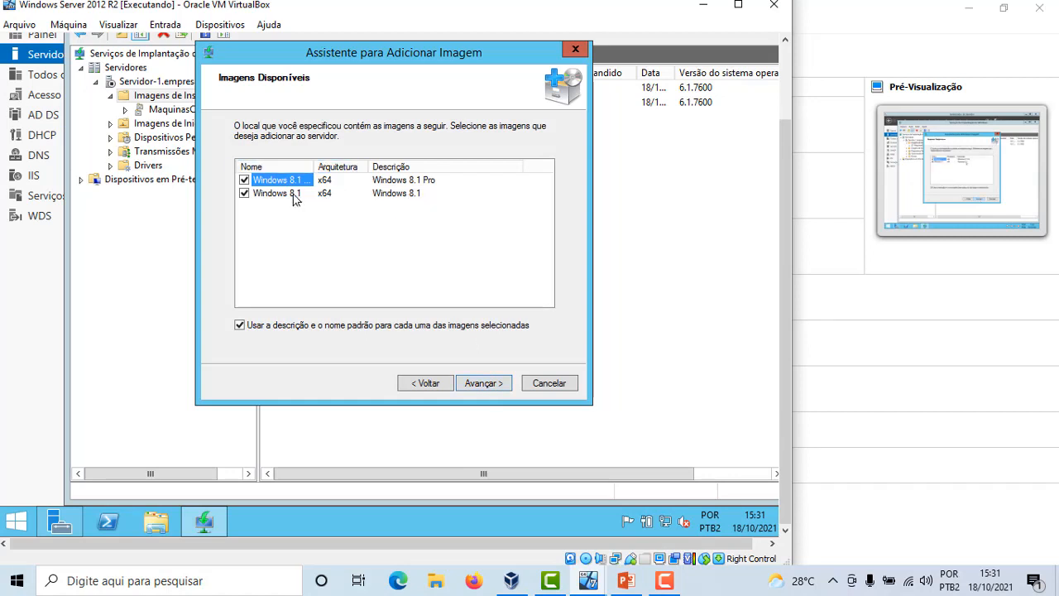
# Add both available Windows 8.1 install images to the group and finish the wizard
pyautogui.click(484, 384)
pyautogui.click(483, 383)
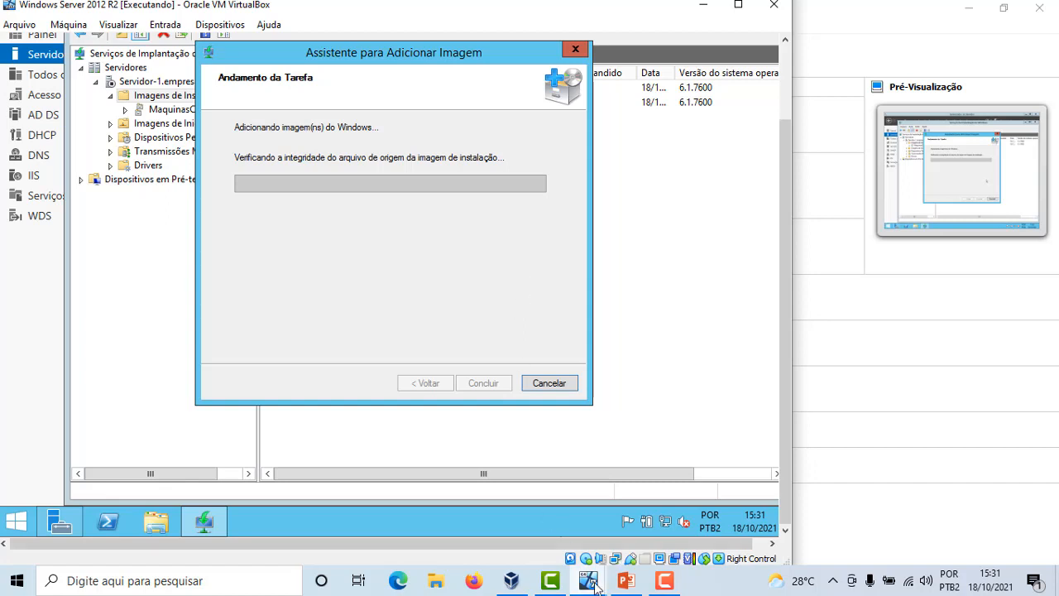
pyautogui.click(666, 586)
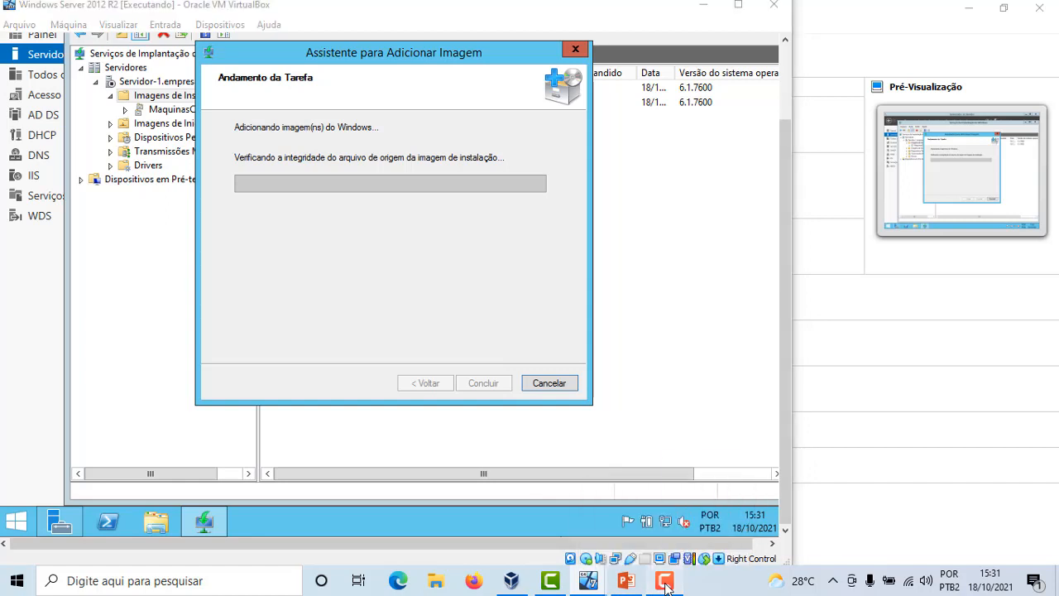
pyautogui.click(985, 511)
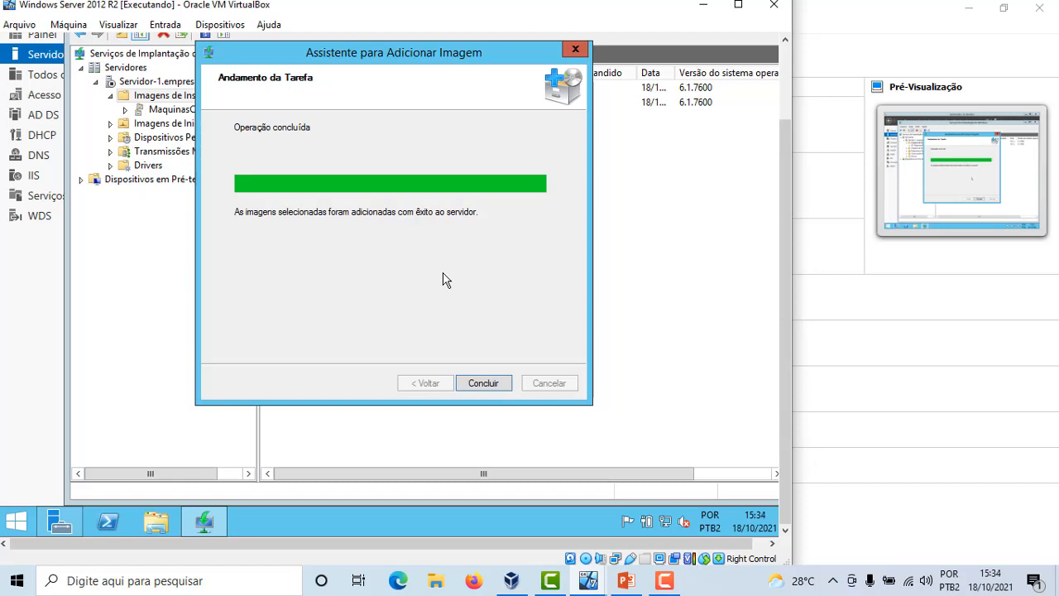
pyautogui.click(483, 383)
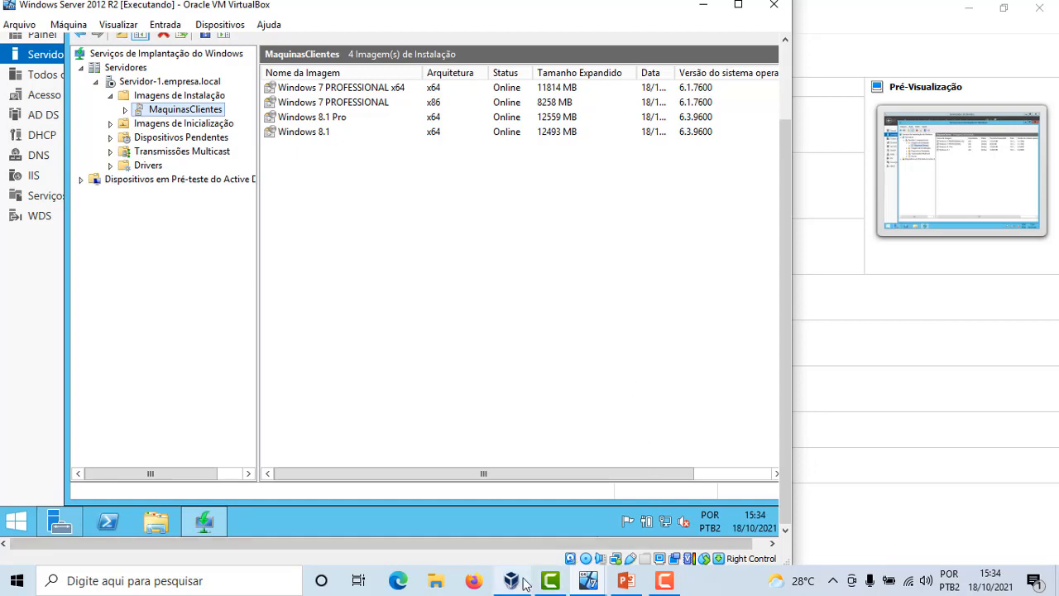
# Switch to VirtualBox Manager and start creating a new virtual machine named Usuario-1
pyautogui.moveTo(513, 582)
pyautogui.click(520, 533)
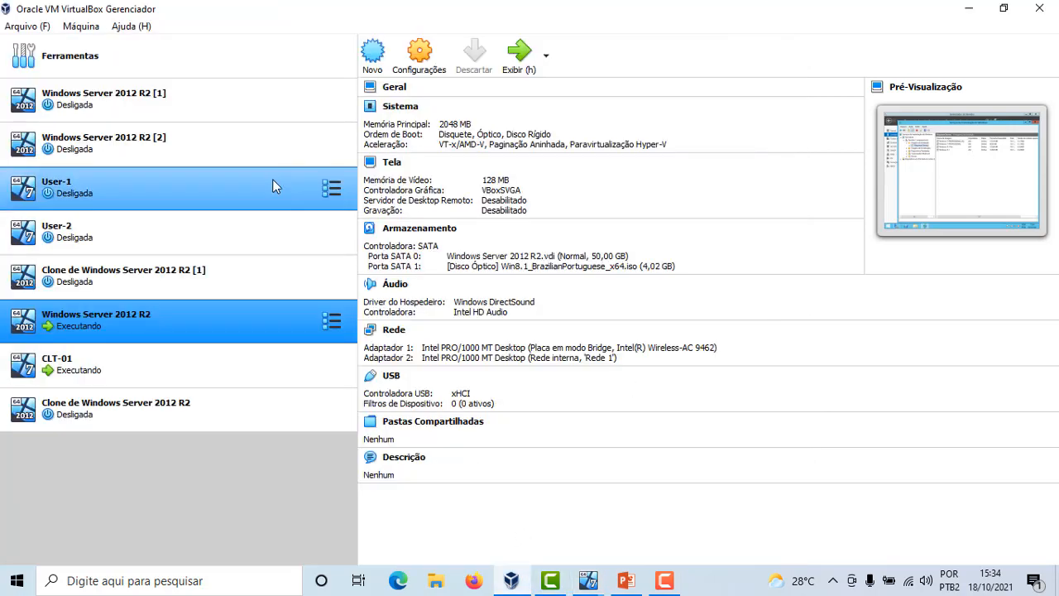
pyautogui.click(371, 55)
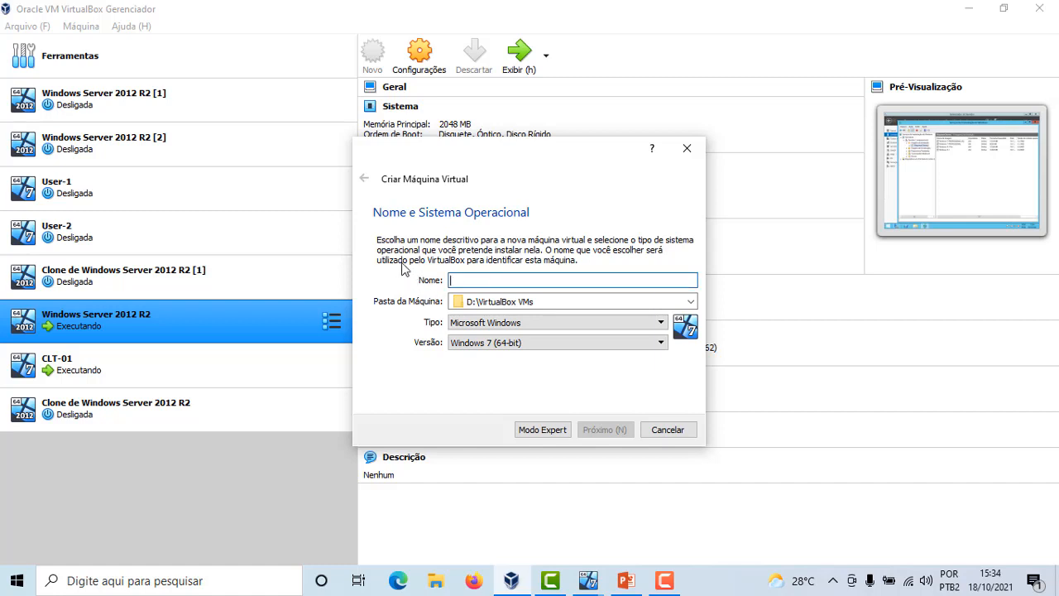
pyautogui.write('Us')
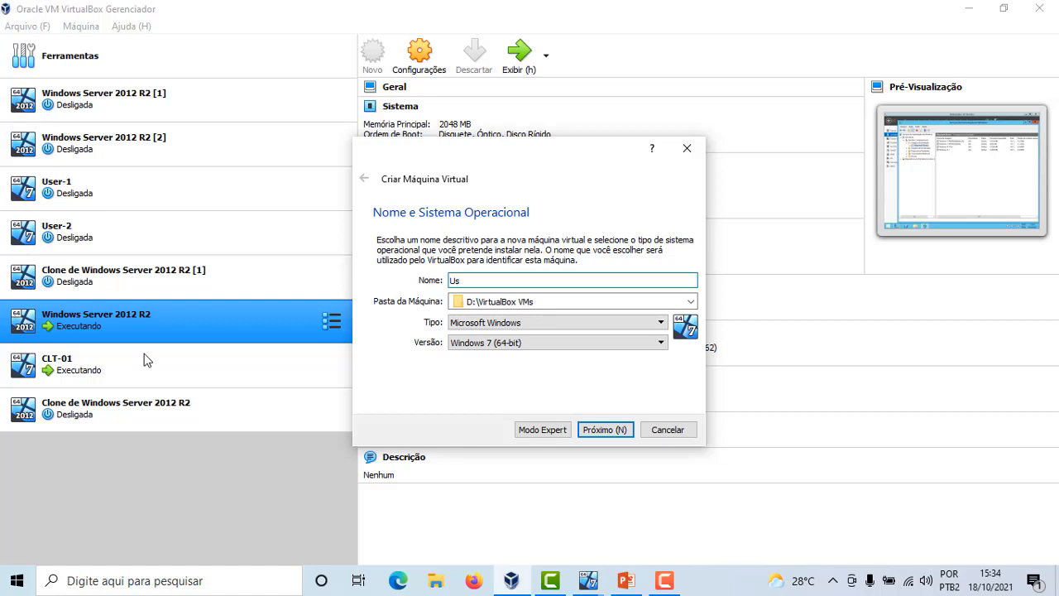
pyautogui.write('uario-1')
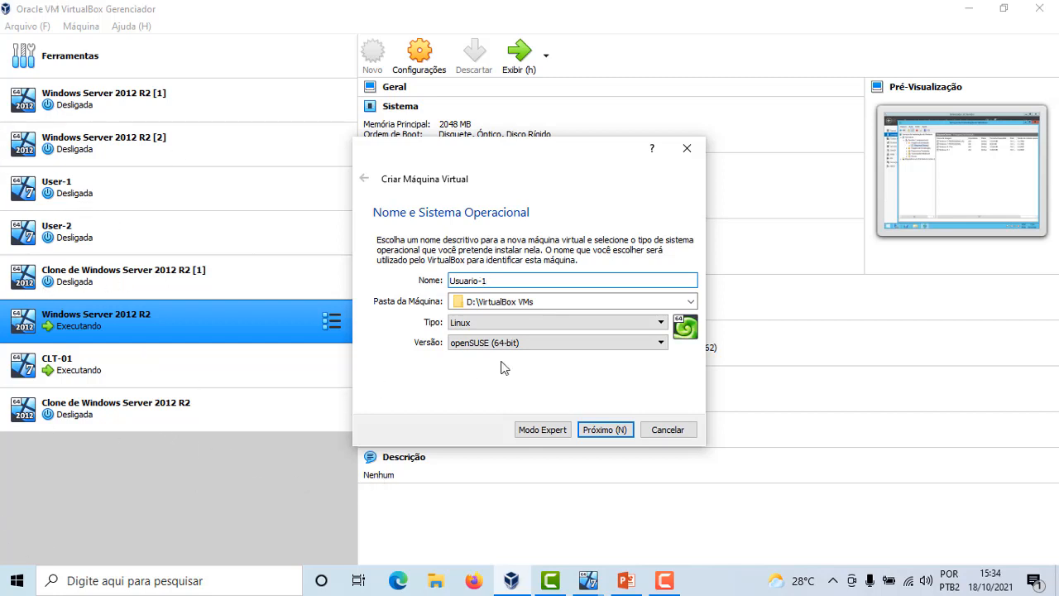
# Set the new machine's type to Microsoft Windows with version Windows 7 (64-bit)
pyautogui.click(525, 346)
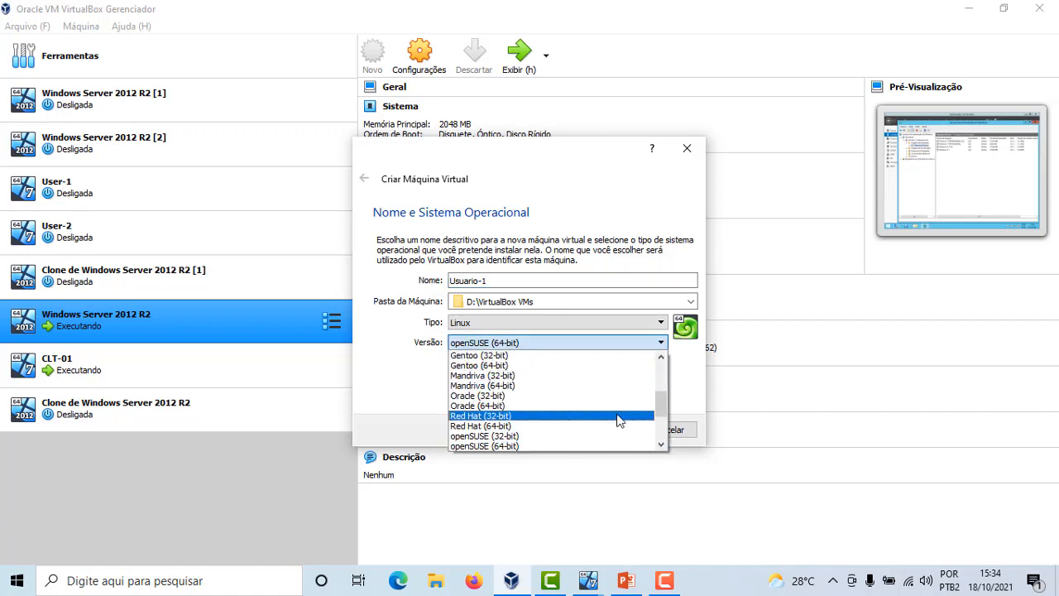
pyautogui.moveTo(660, 405); pyautogui.dragTo(660, 434)
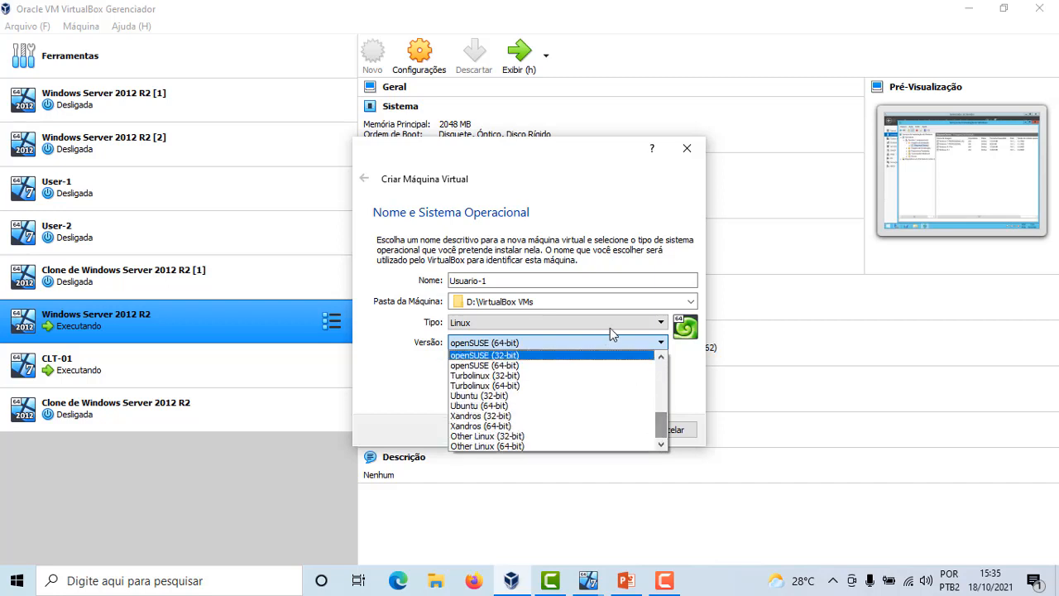
pyautogui.click(612, 327)
pyautogui.click(593, 331)
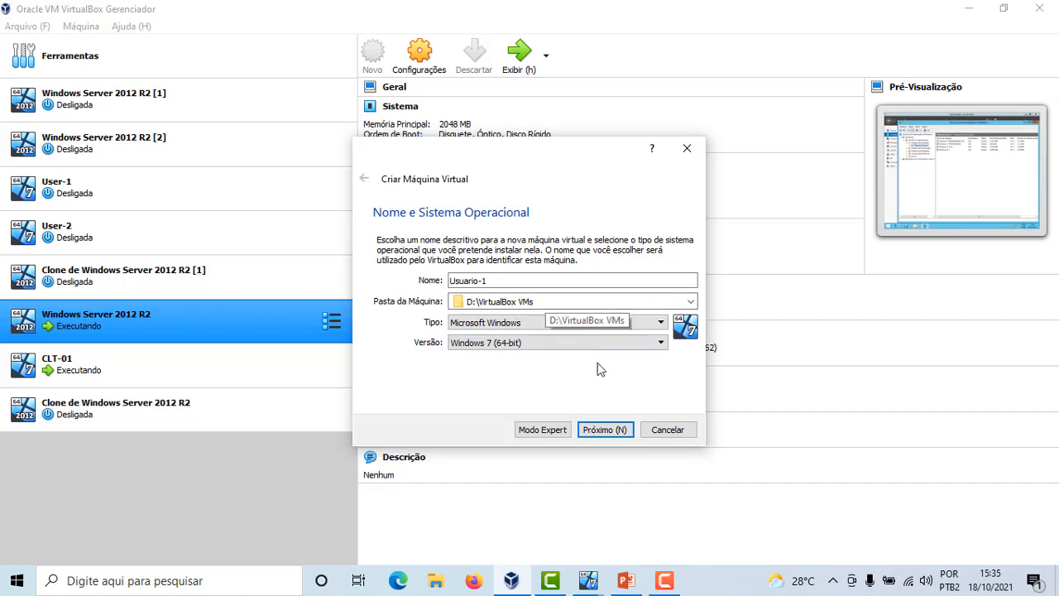
# Keep 2048 MB of memory and choose to create a new virtual hard disk
pyautogui.click(628, 431)
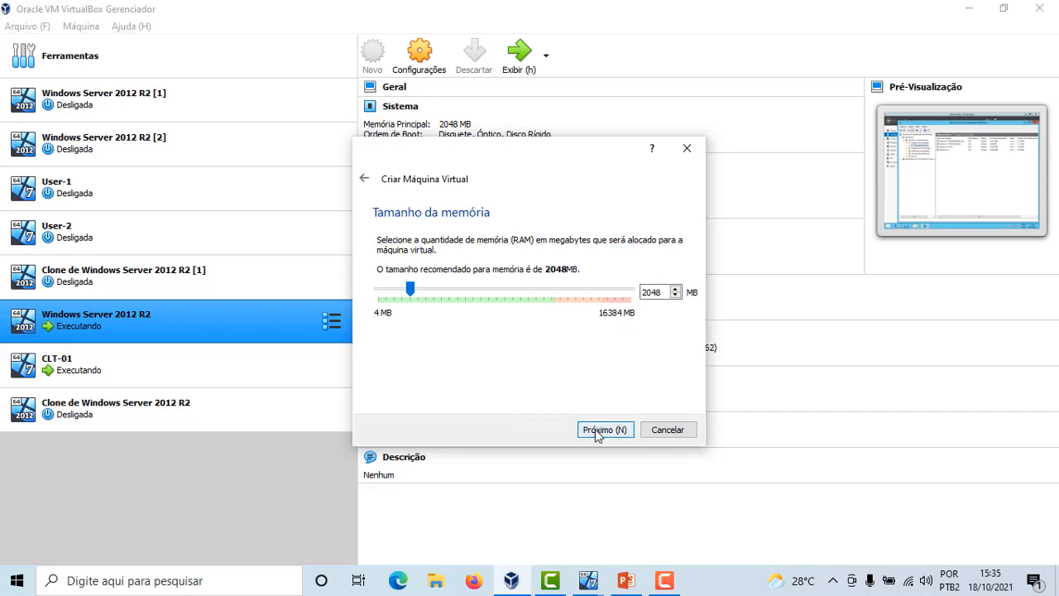
pyautogui.click(598, 433)
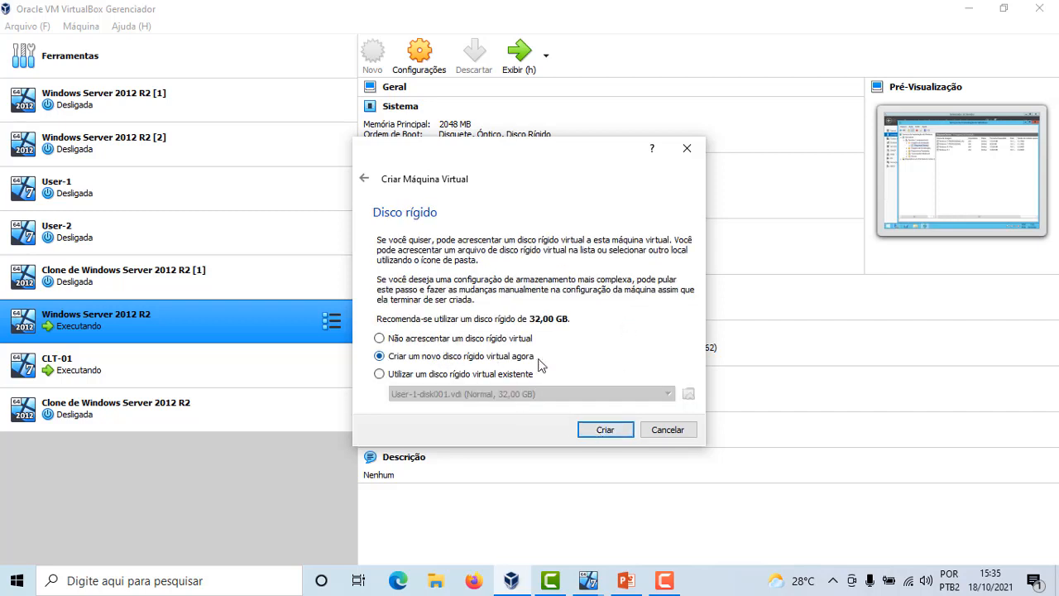
pyautogui.click(598, 430)
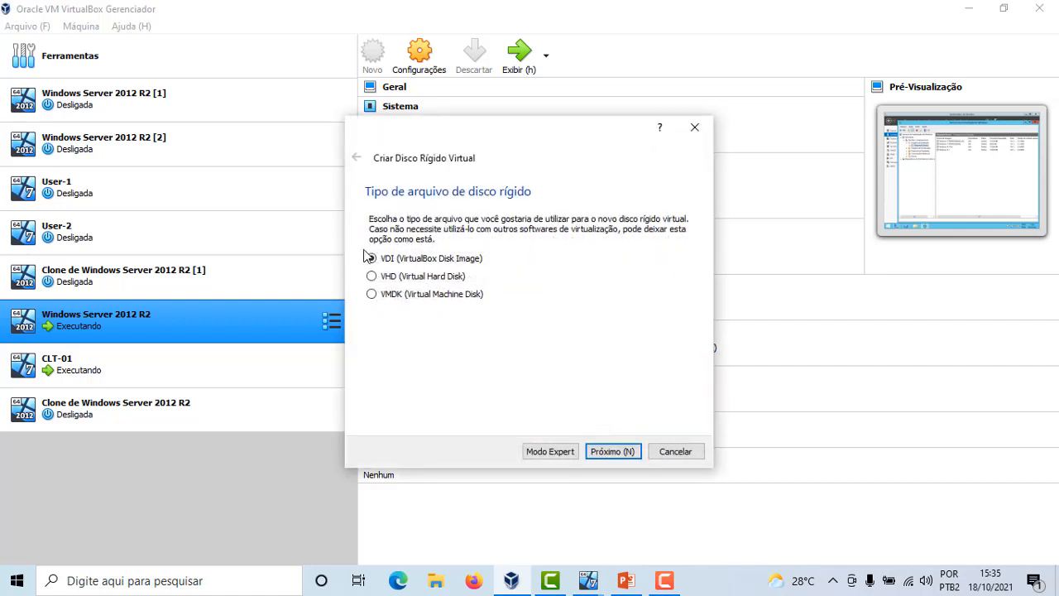
# Create a dynamically allocated 32,00 GB VDI disk at D:\VirtualBox VMs\Usuario-1\Usuario-1.vdi
pyautogui.click(620, 452)
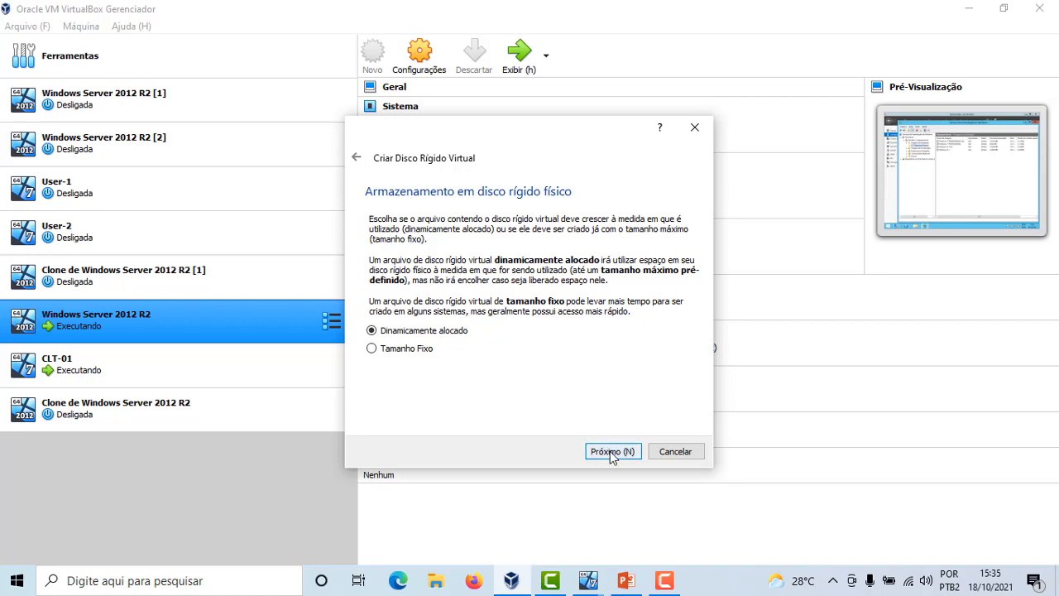
pyautogui.click(611, 452)
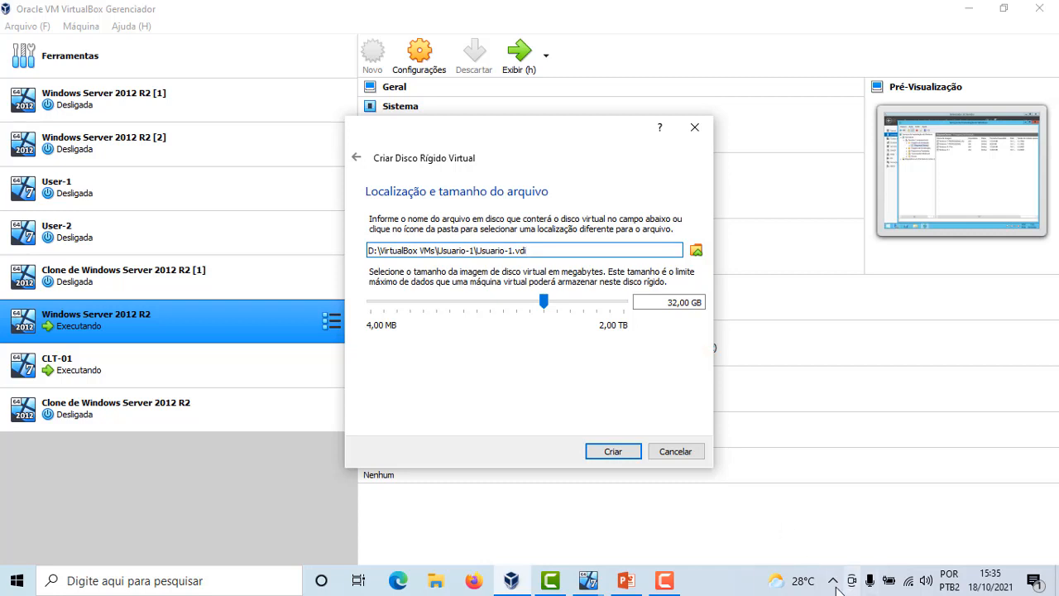
pyautogui.click(665, 580)
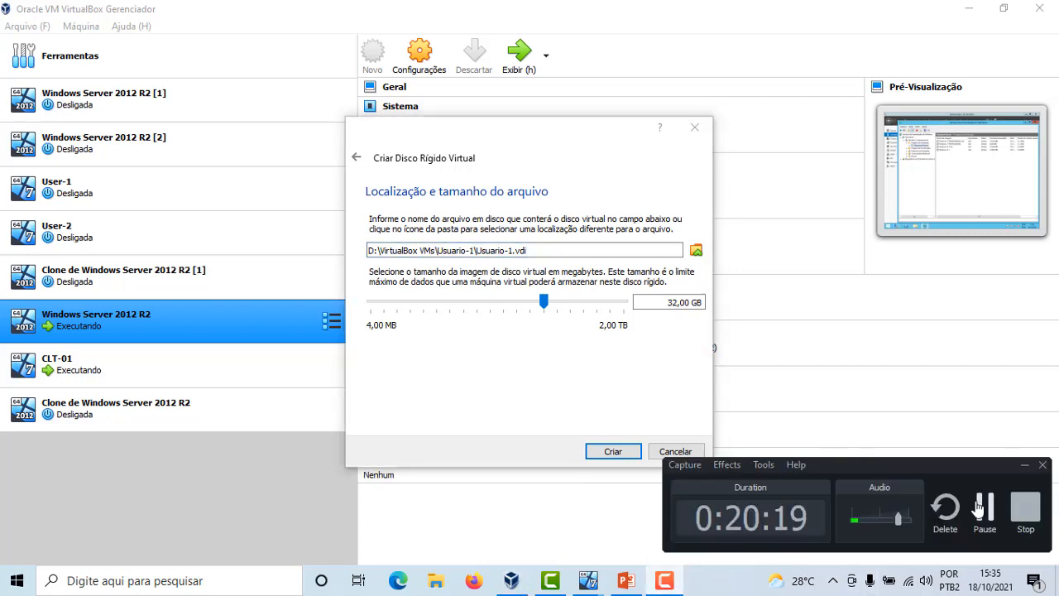
pyautogui.click(979, 506)
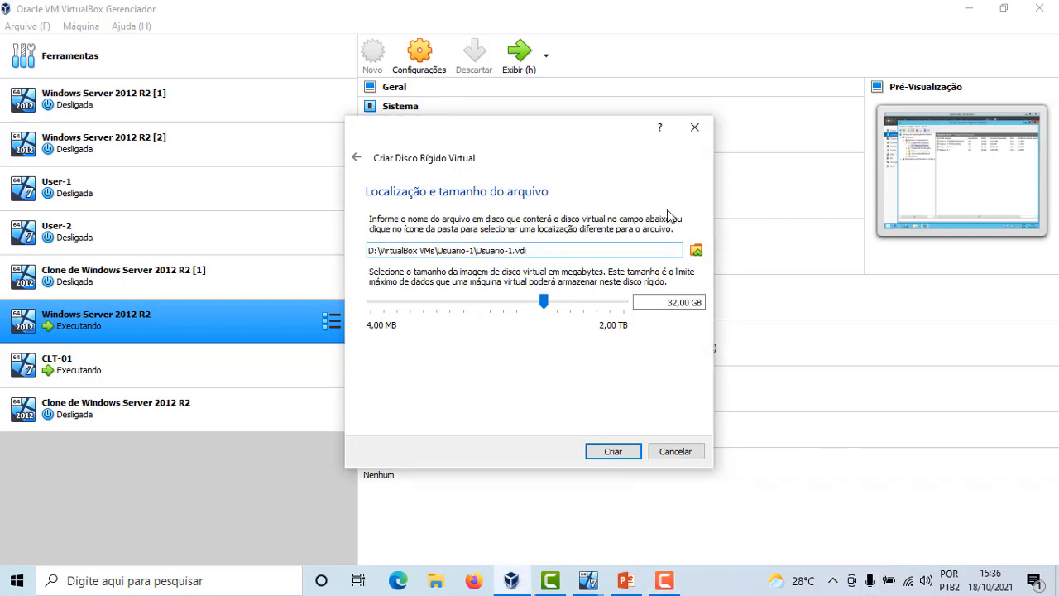
pyautogui.click(676, 304)
pyautogui.click(634, 452)
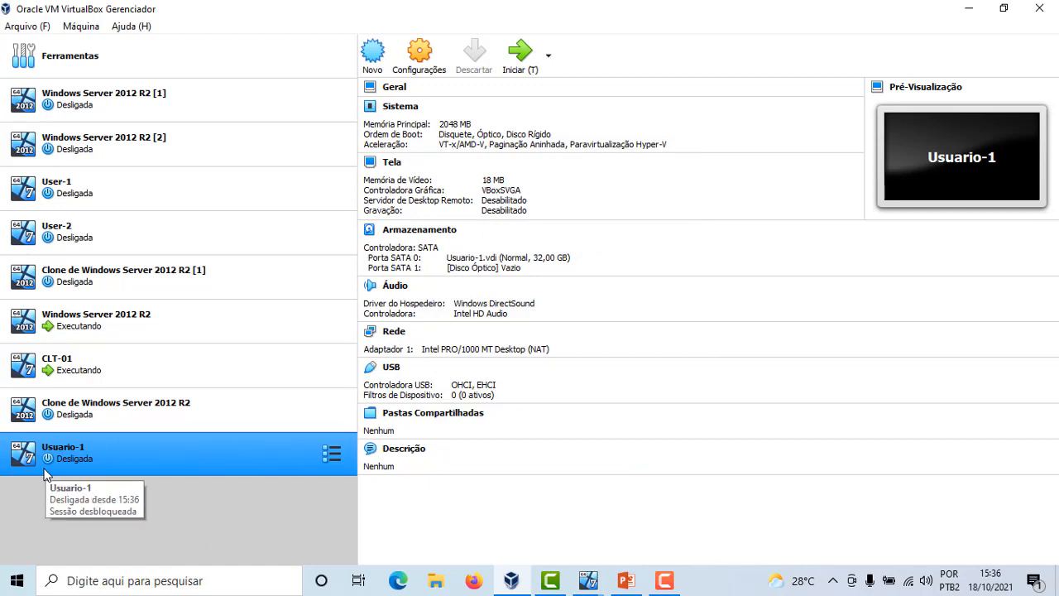
# Set Usuario-1's boot order to Rede, Disco Rígido, Óptico, with Disquete disabled
pyautogui.click(398, 111)
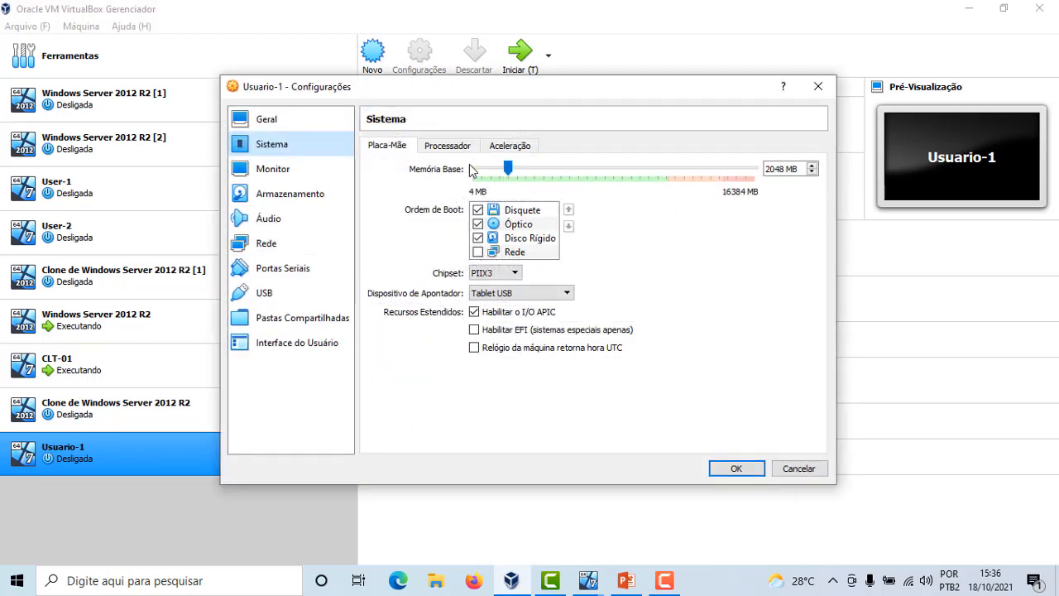
pyautogui.click(523, 212)
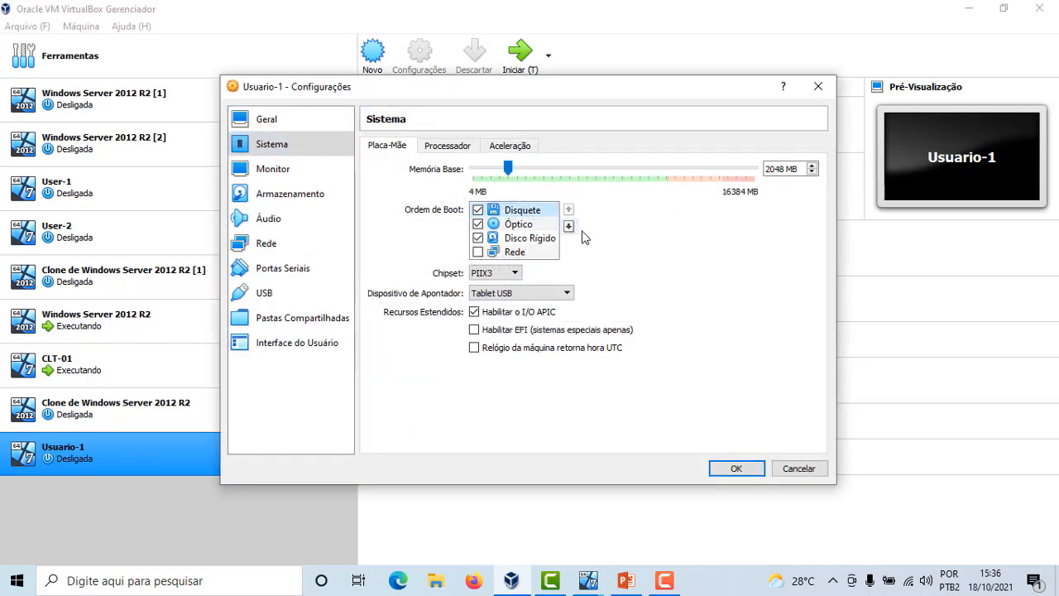
pyautogui.click(568, 226)
pyautogui.click(569, 226)
pyautogui.click(568, 226)
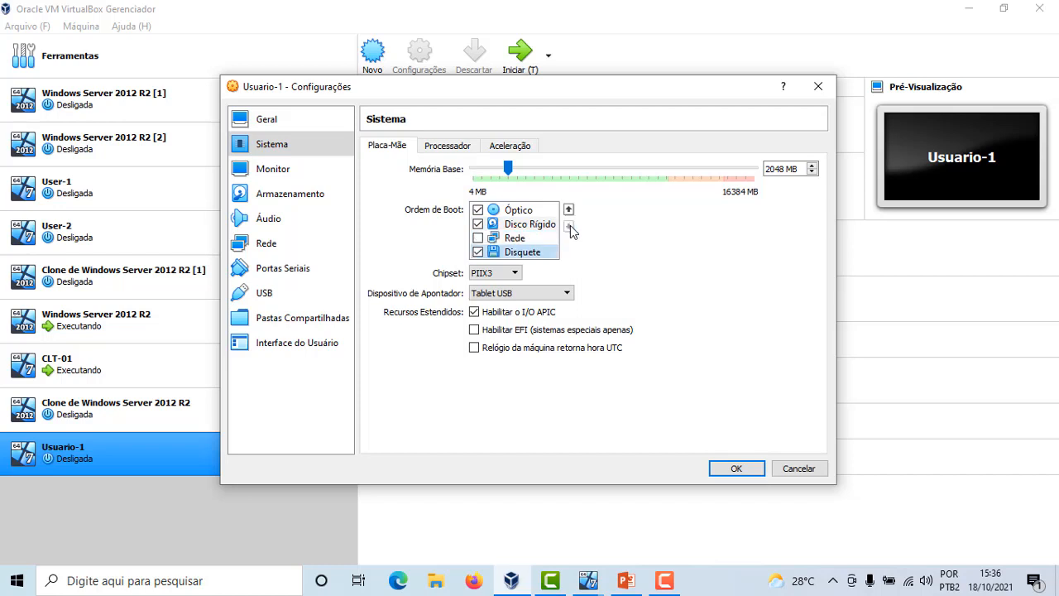
pyautogui.click(477, 252)
pyautogui.click(478, 238)
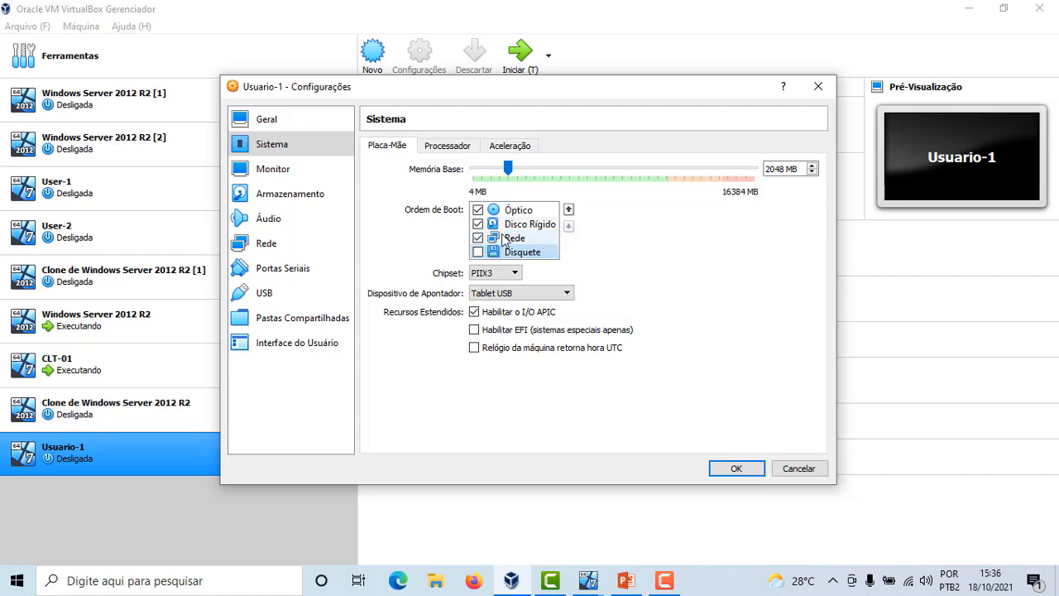
pyautogui.click(568, 209)
pyautogui.click(568, 210)
pyautogui.click(569, 209)
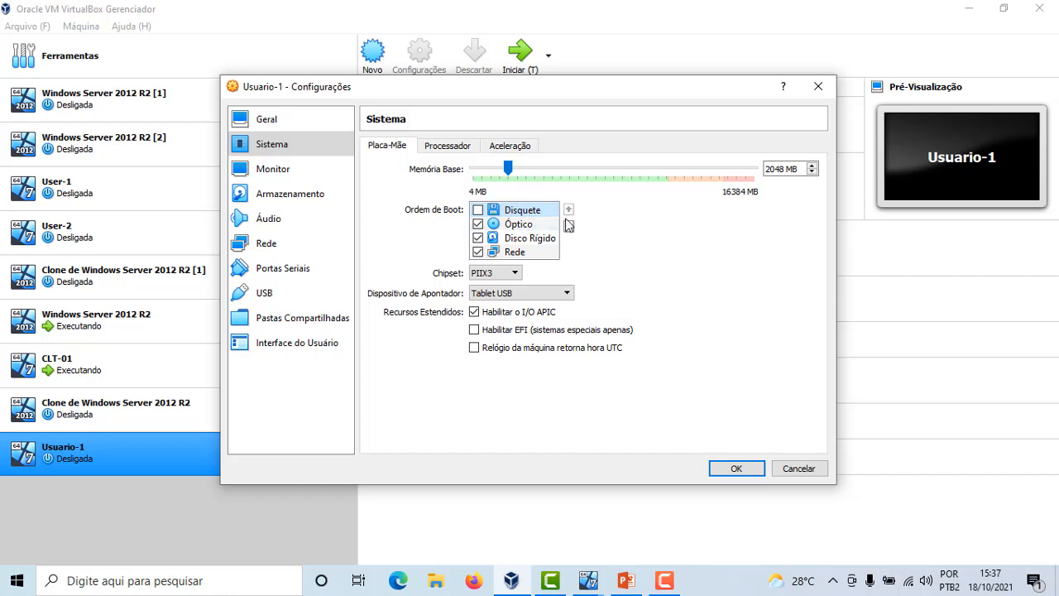
pyautogui.click(569, 226)
pyautogui.click(569, 226)
pyautogui.click(569, 226)
pyautogui.click(515, 238)
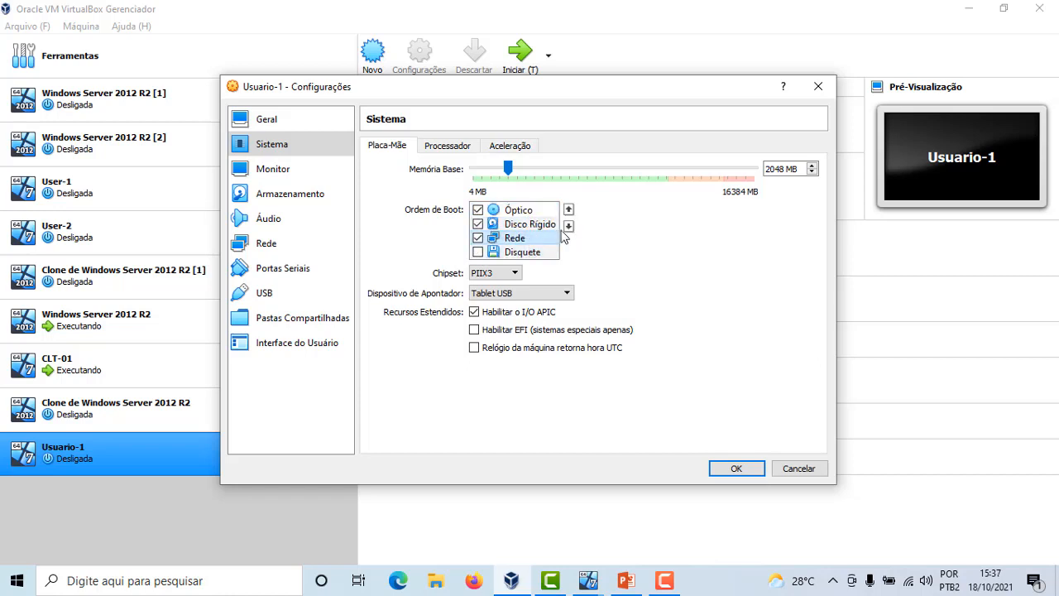
pyautogui.click(568, 209)
pyautogui.click(568, 210)
pyautogui.click(522, 224)
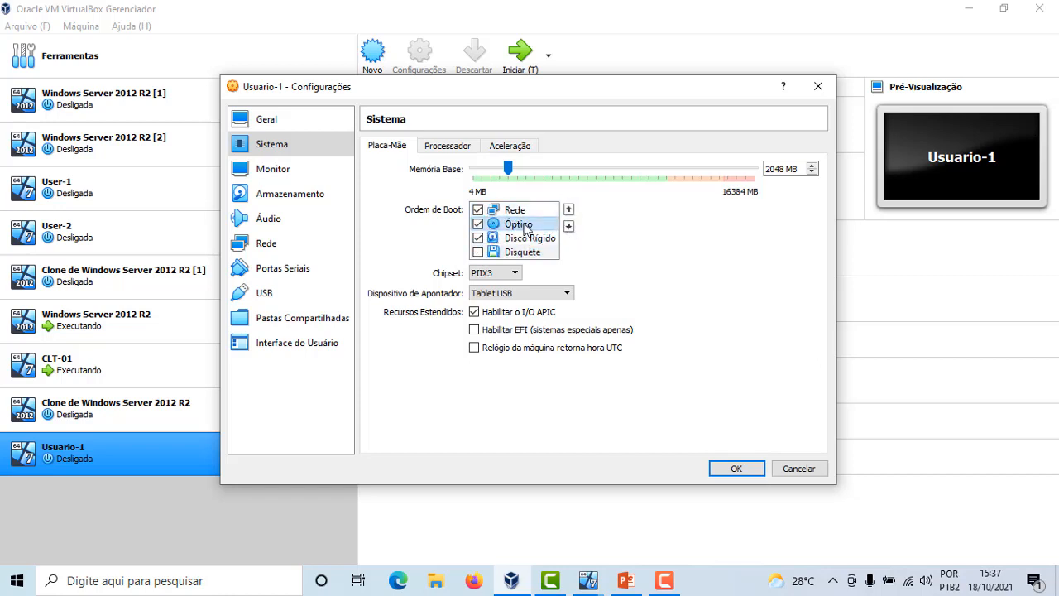
pyautogui.click(568, 227)
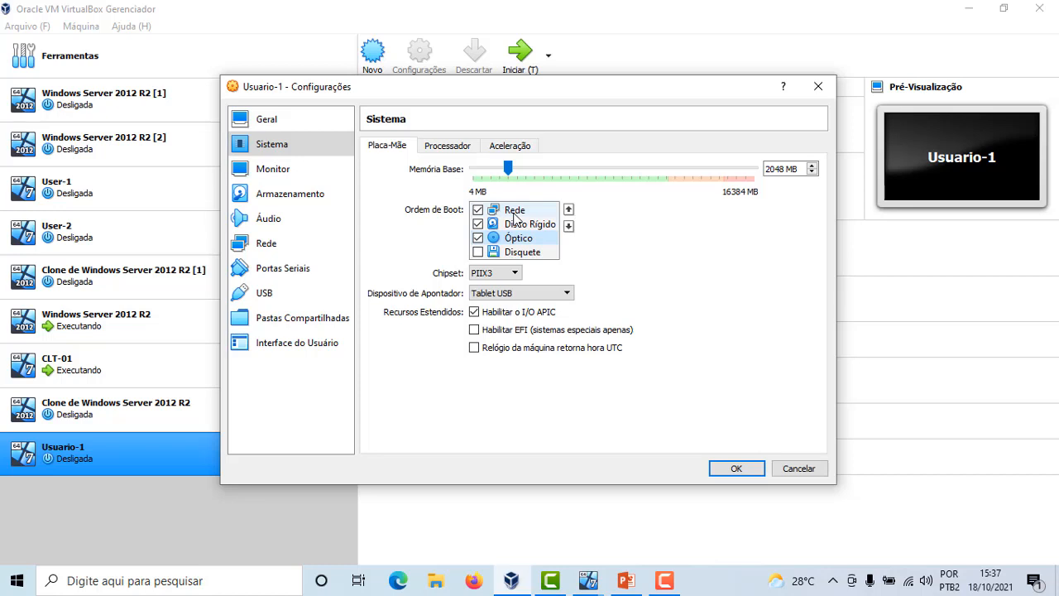
# Attach network adapter 1 to Rede Interna named Rede 1 and save the settings
pyautogui.click(265, 243)
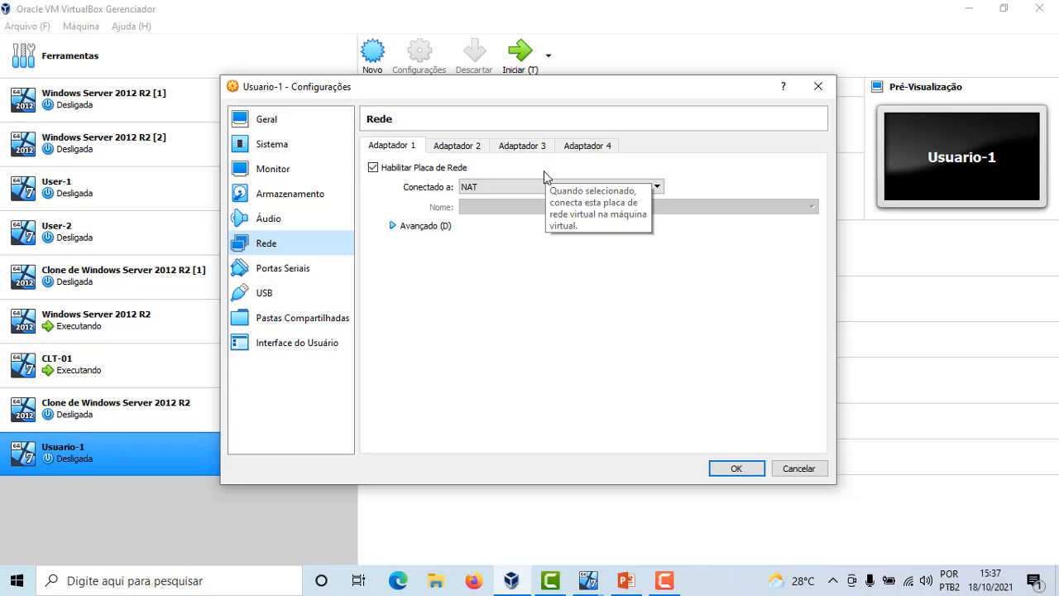
pyautogui.click(483, 189)
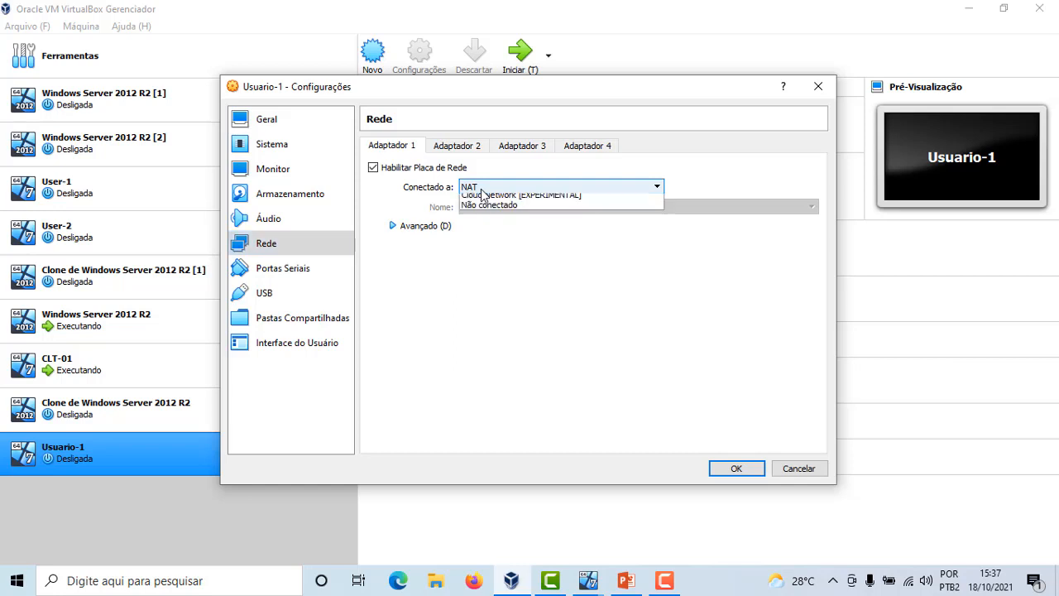
pyautogui.click(496, 220)
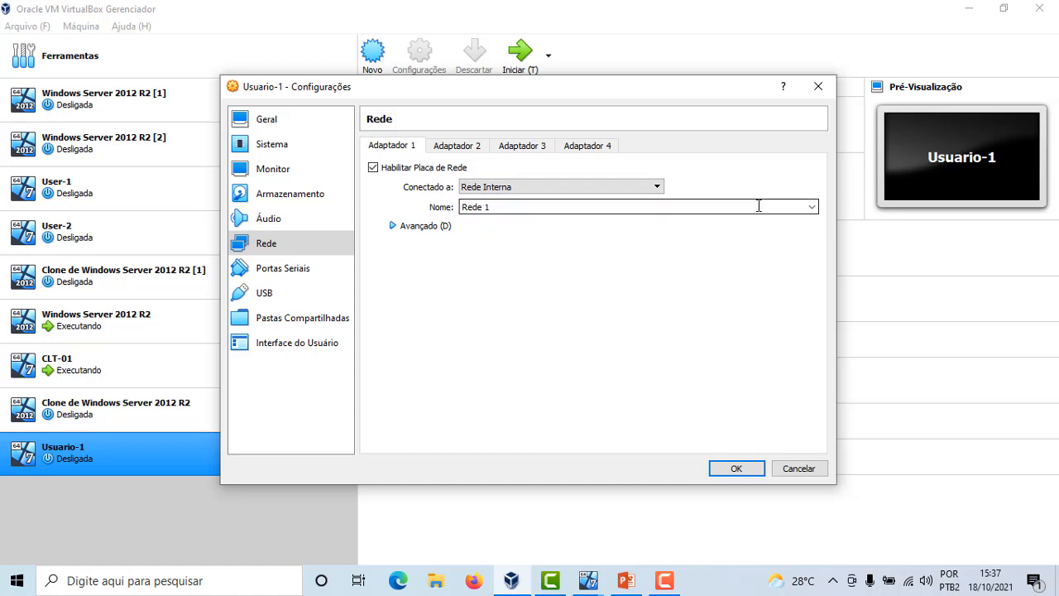
pyautogui.click(812, 207)
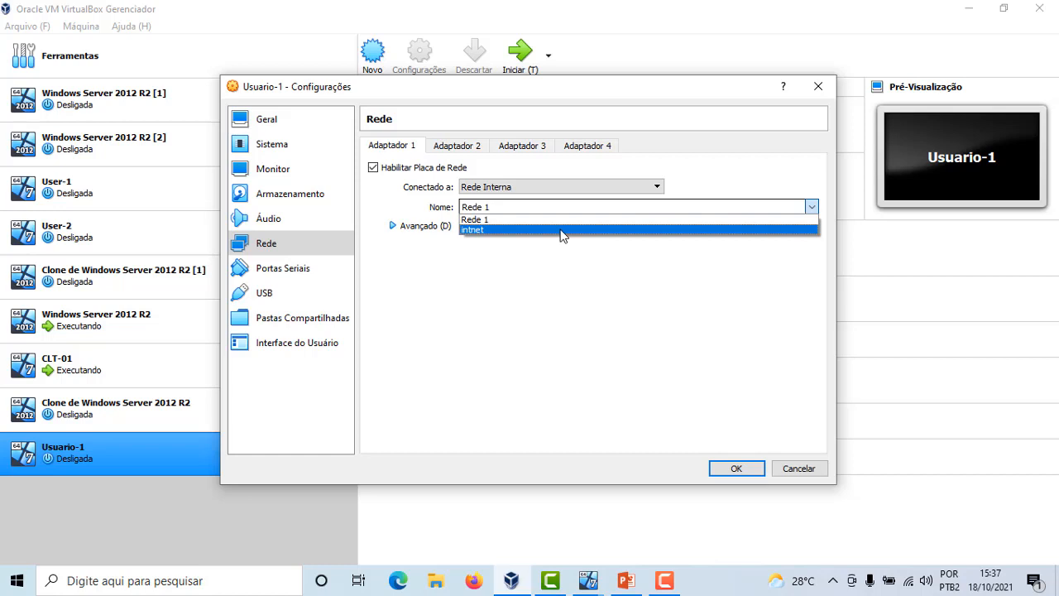
pyautogui.click(502, 206)
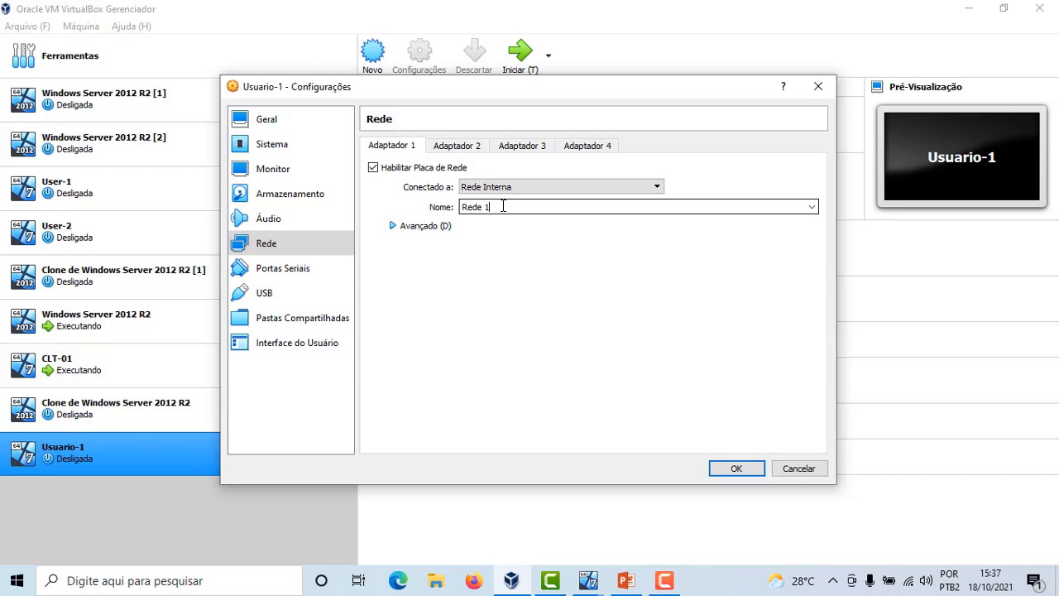
pyautogui.click(739, 468)
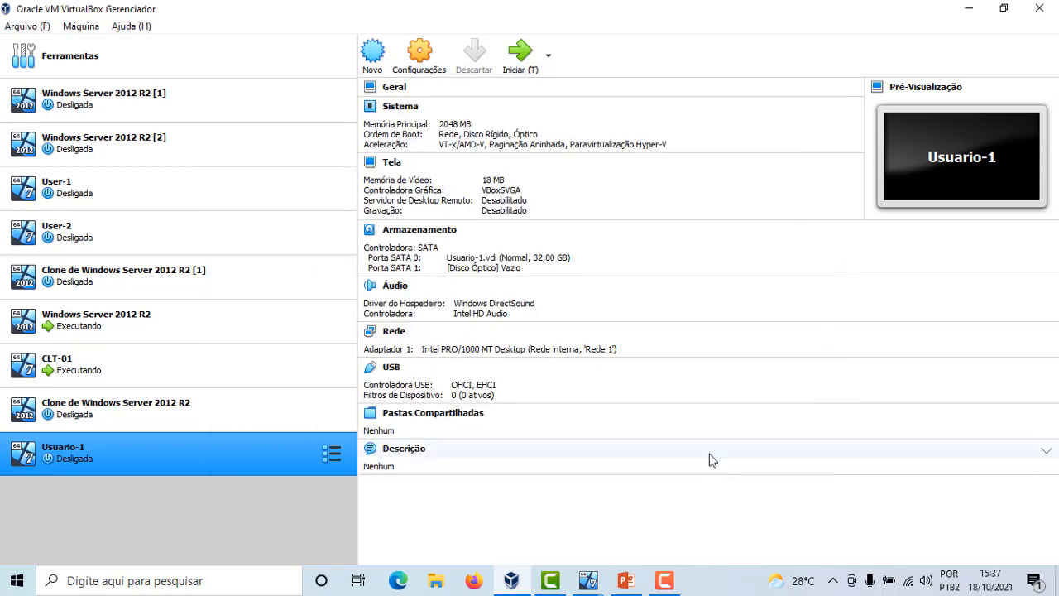
# Start Usuario-1 without selecting a boot disk so it attempts a PXE network boot
pyautogui.click(524, 58)
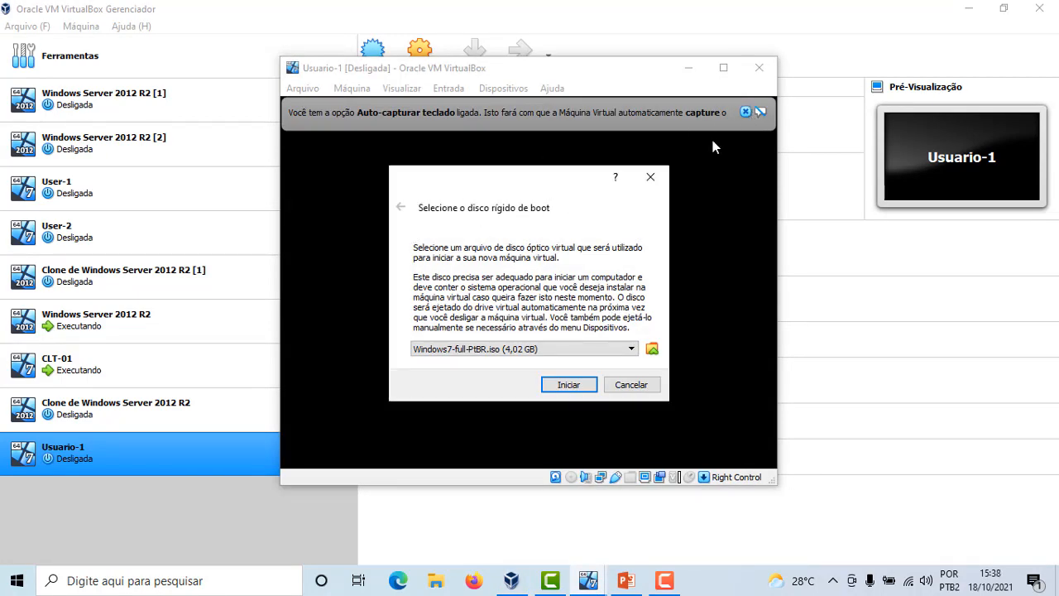
pyautogui.click(633, 386)
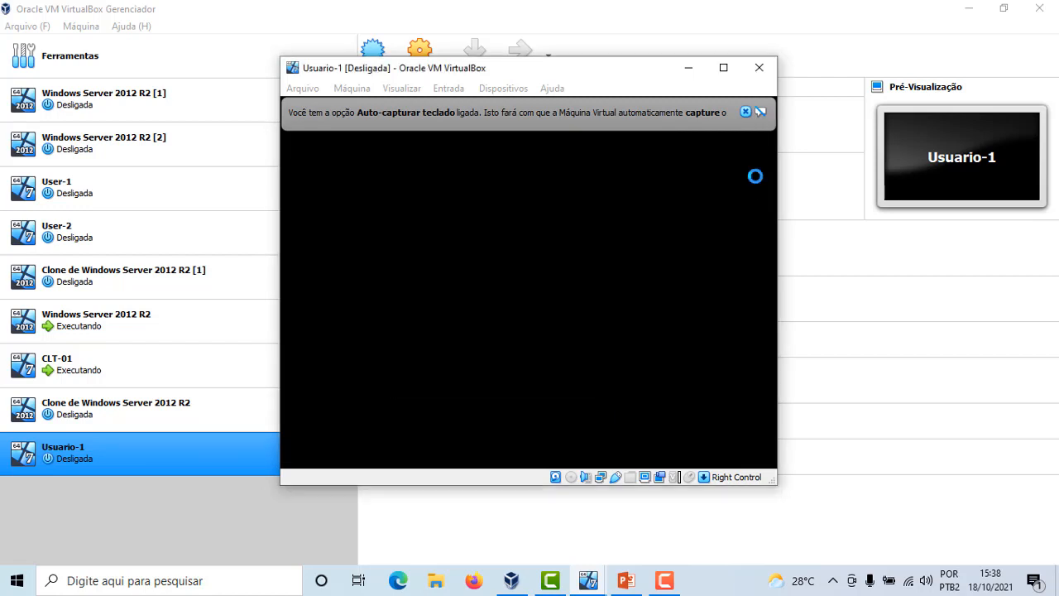
pyautogui.click(745, 112)
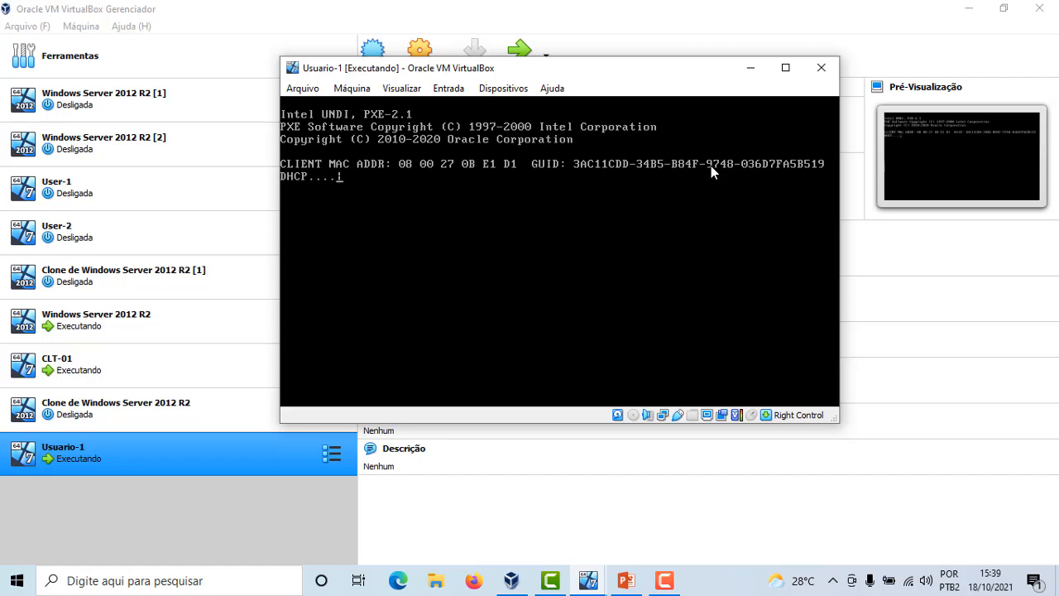
# Power off the Usuario-1 virtual machine
pyautogui.click(664, 580)
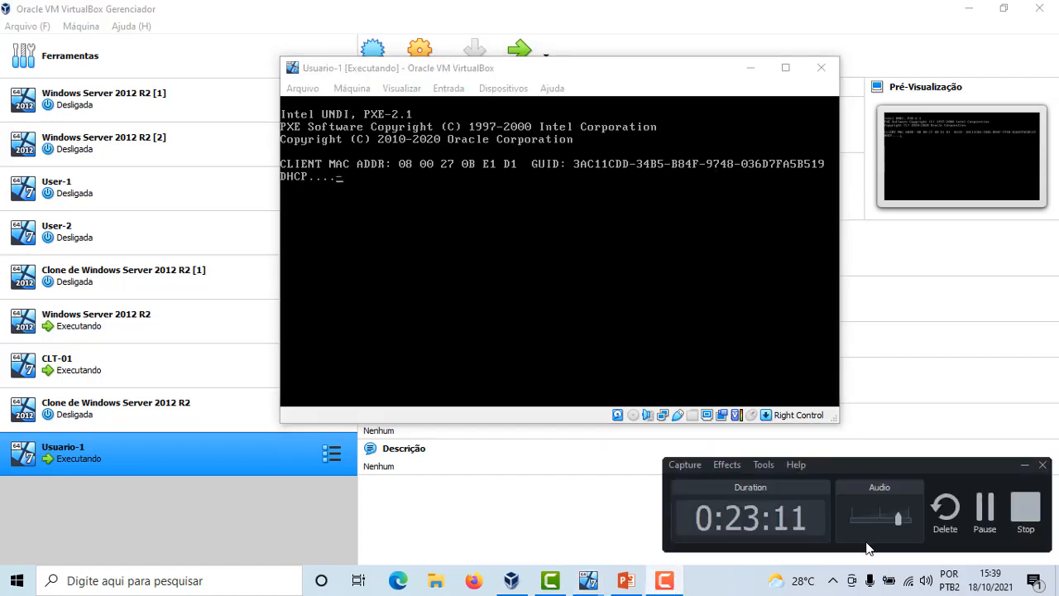
pyautogui.click(976, 513)
pyautogui.click(975, 513)
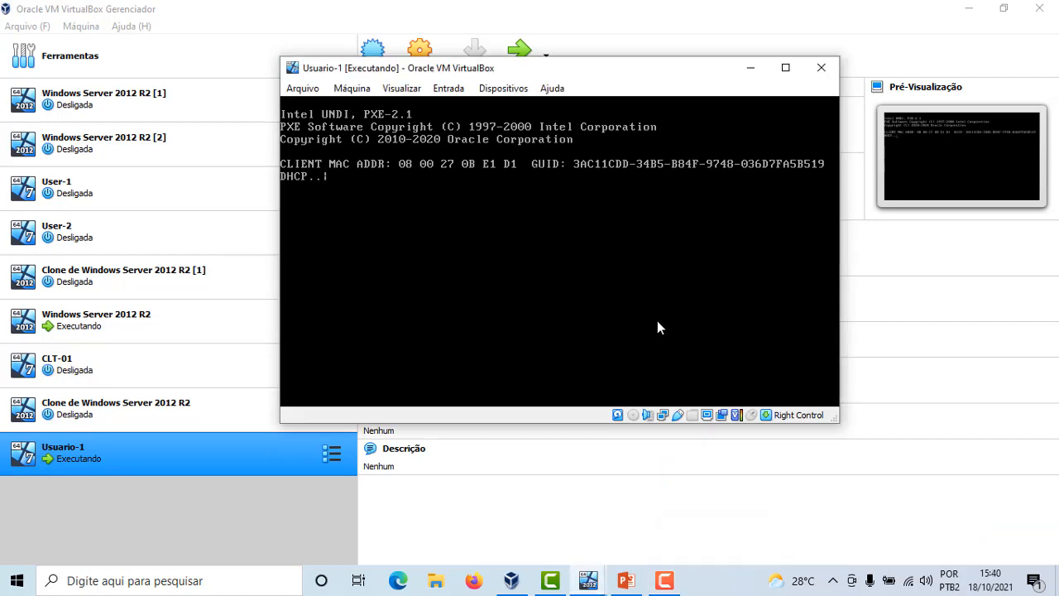
pyautogui.click(820, 67)
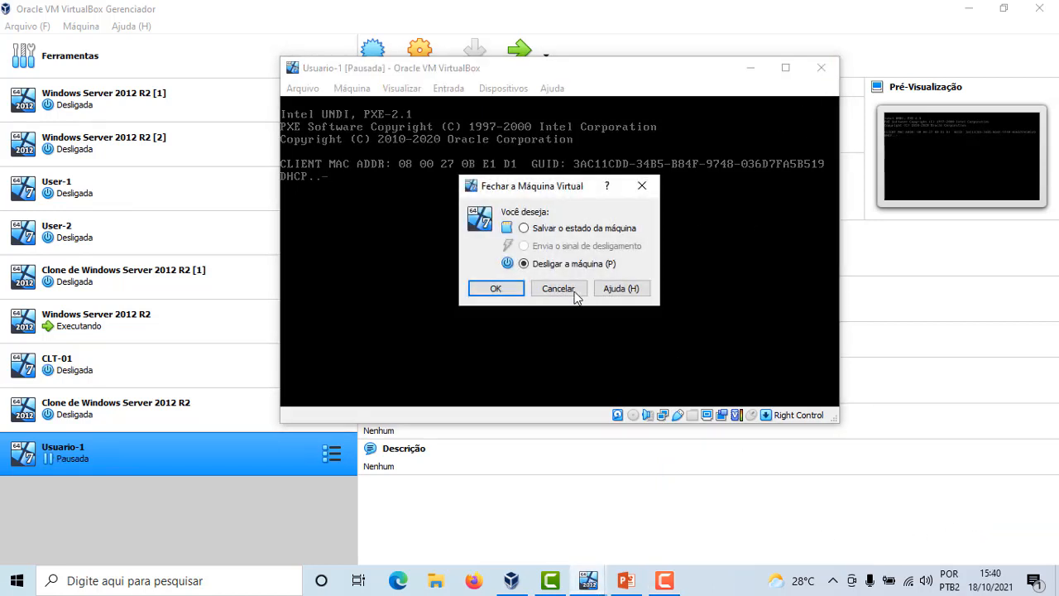
pyautogui.click(496, 287)
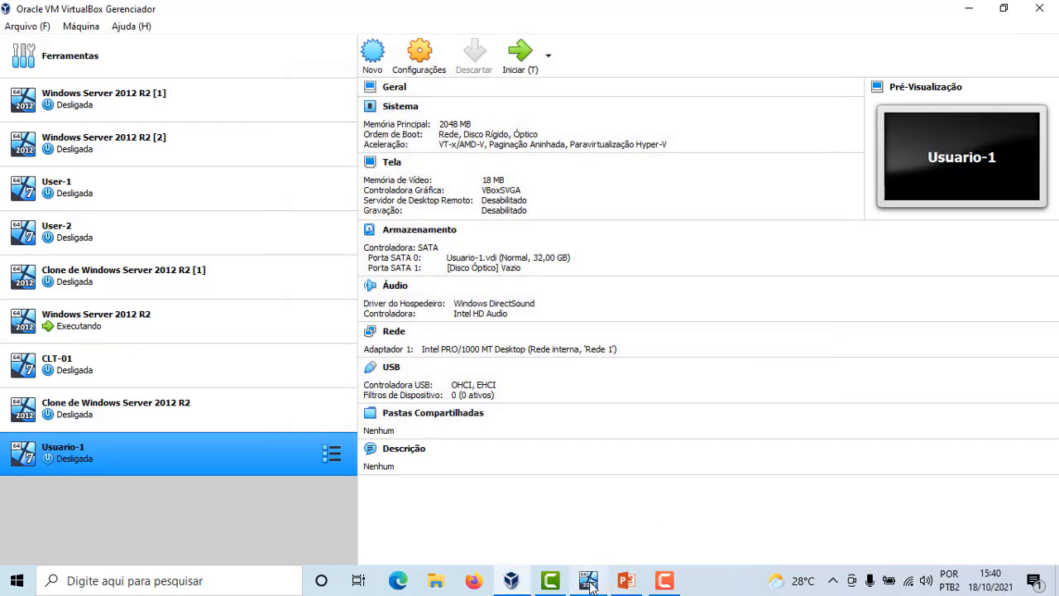
# Open the Windows Deployment Services console from the Server Manager tools on Servidor-1
pyautogui.click(589, 580)
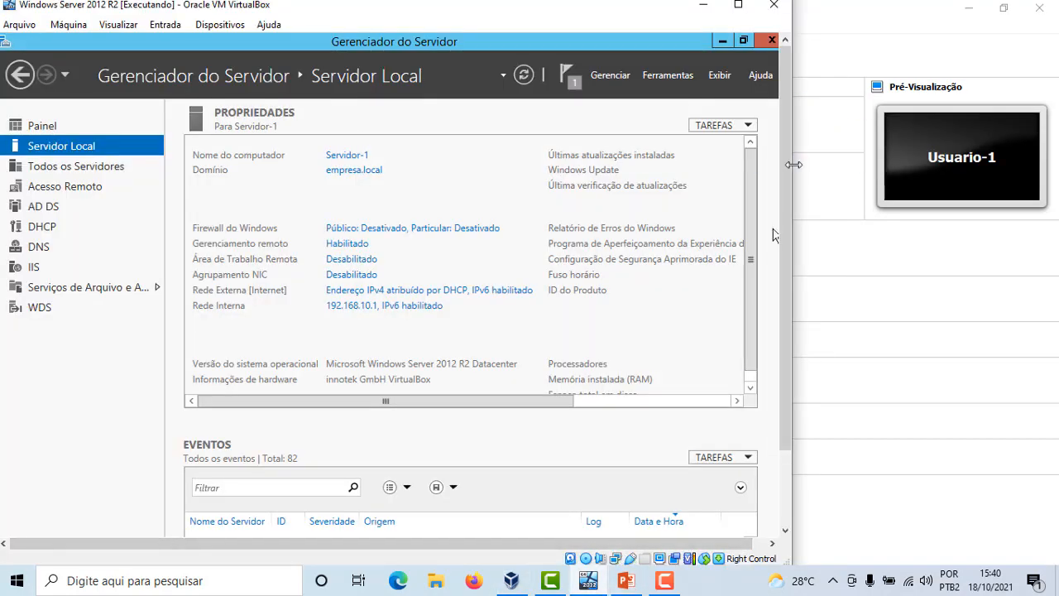
pyautogui.moveTo(788, 168); pyautogui.dragTo(782, 245)
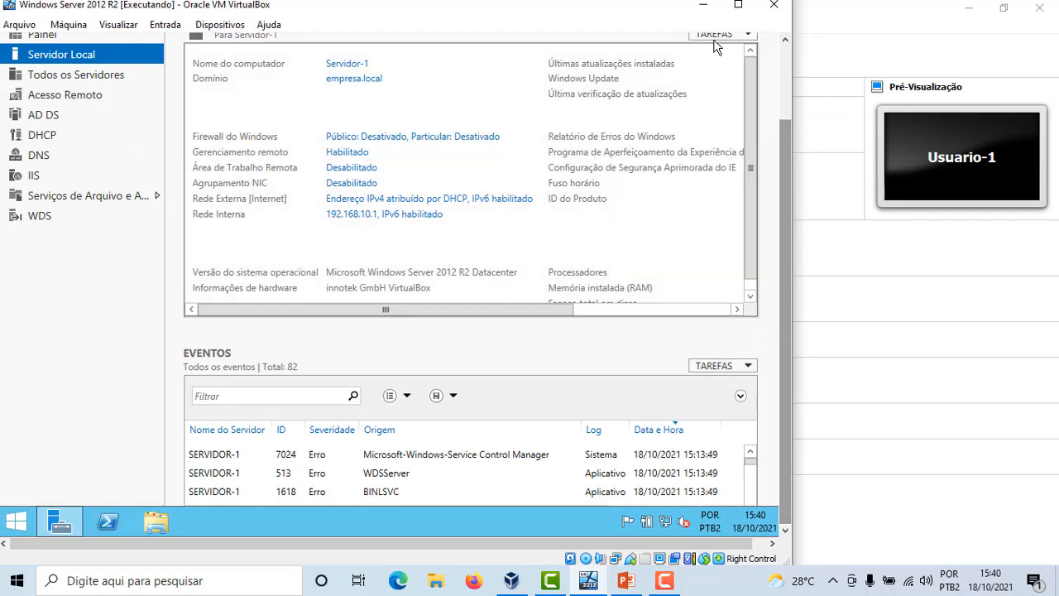
pyautogui.moveTo(784, 252); pyautogui.dragTo(781, 76)
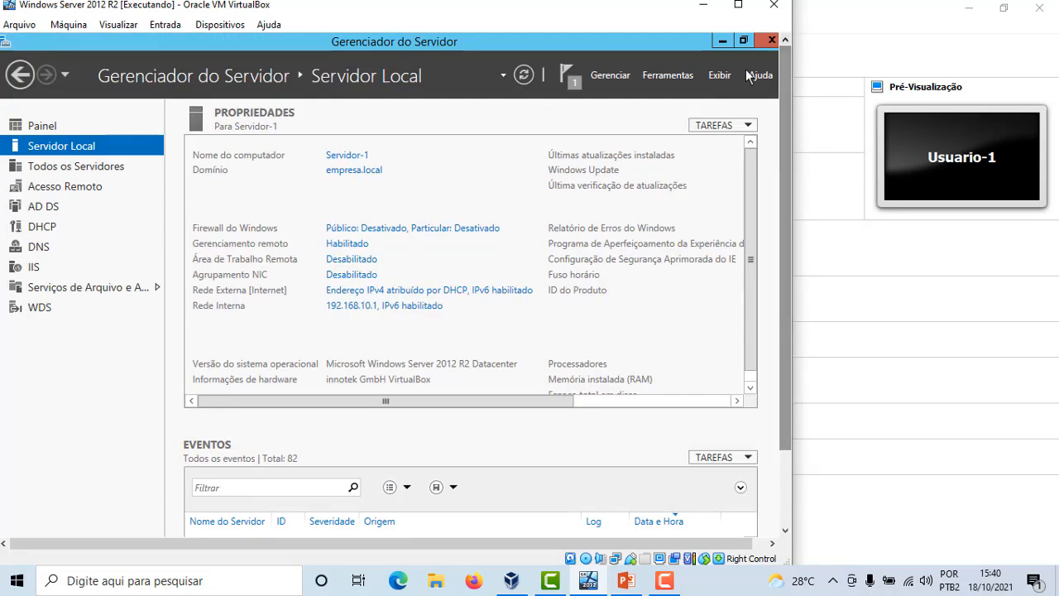
pyautogui.click(687, 76)
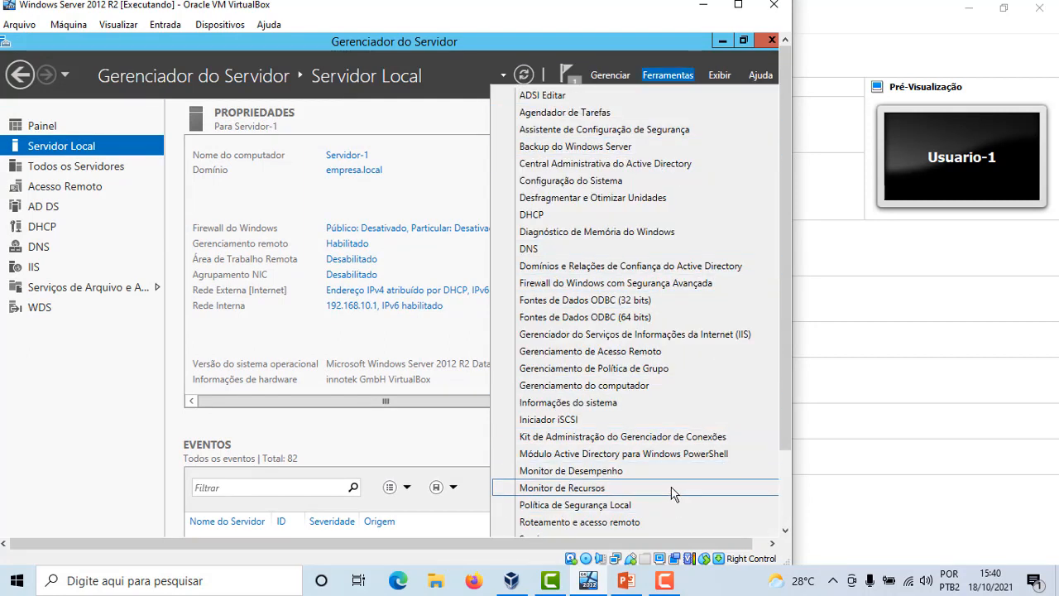
pyautogui.moveTo(786, 407); pyautogui.dragTo(787, 493)
pyautogui.click(662, 549)
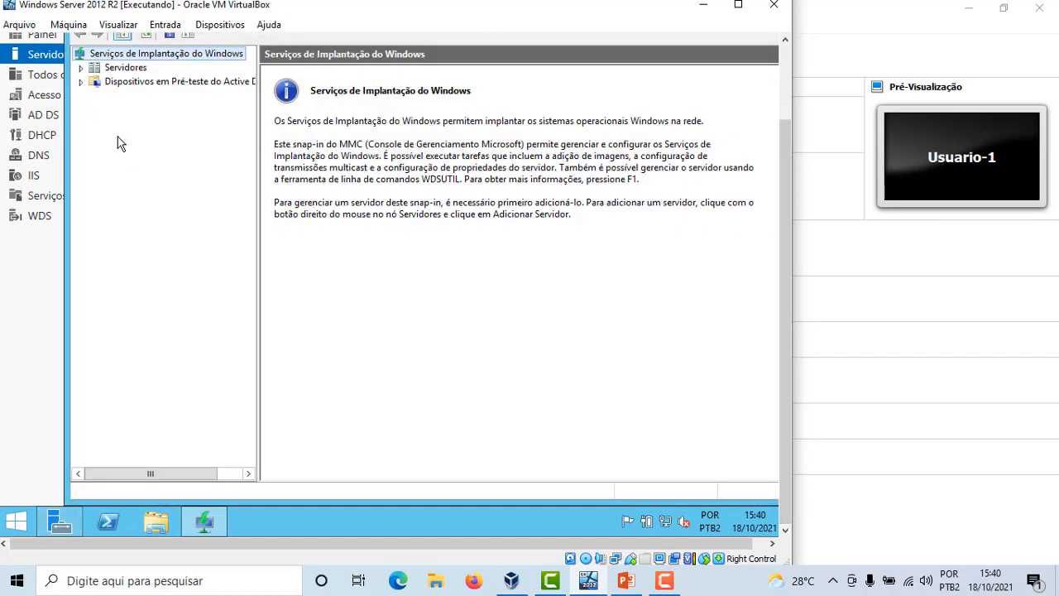
# Examine the boot images and the MaquinasClientes install image group on Servidor-1.empresa.local
pyautogui.click(82, 68)
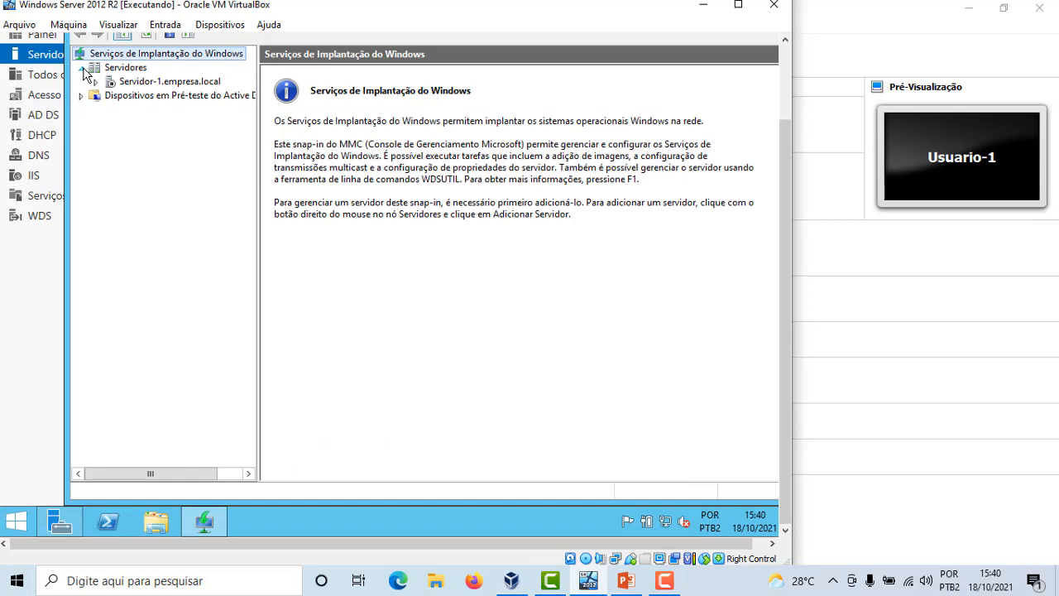
pyautogui.rightClick(142, 85)
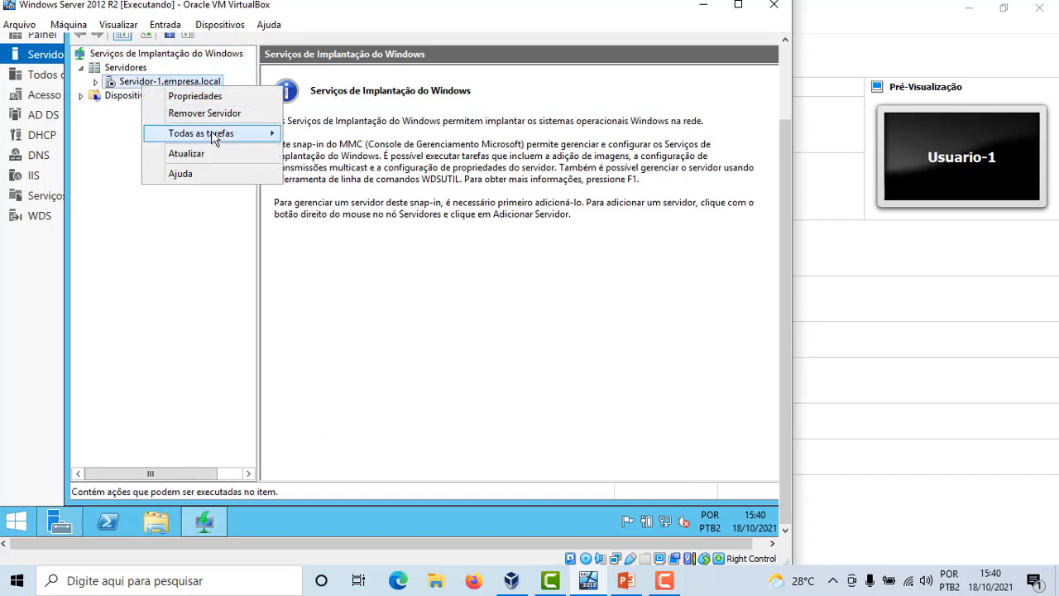
pyautogui.moveTo(211, 130)
pyautogui.click(172, 271)
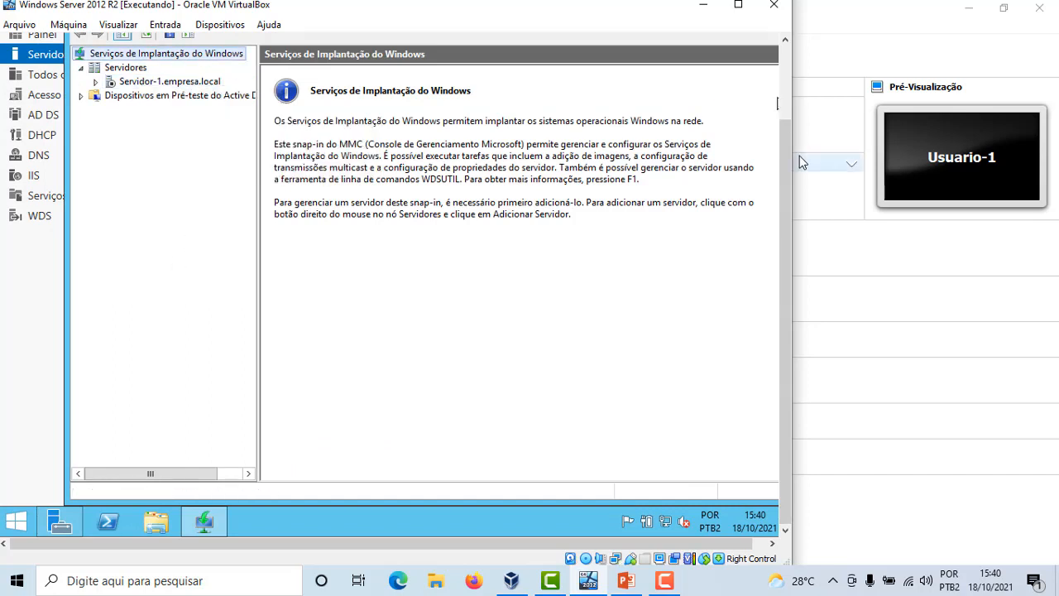
pyautogui.moveTo(788, 152); pyautogui.dragTo(788, 71)
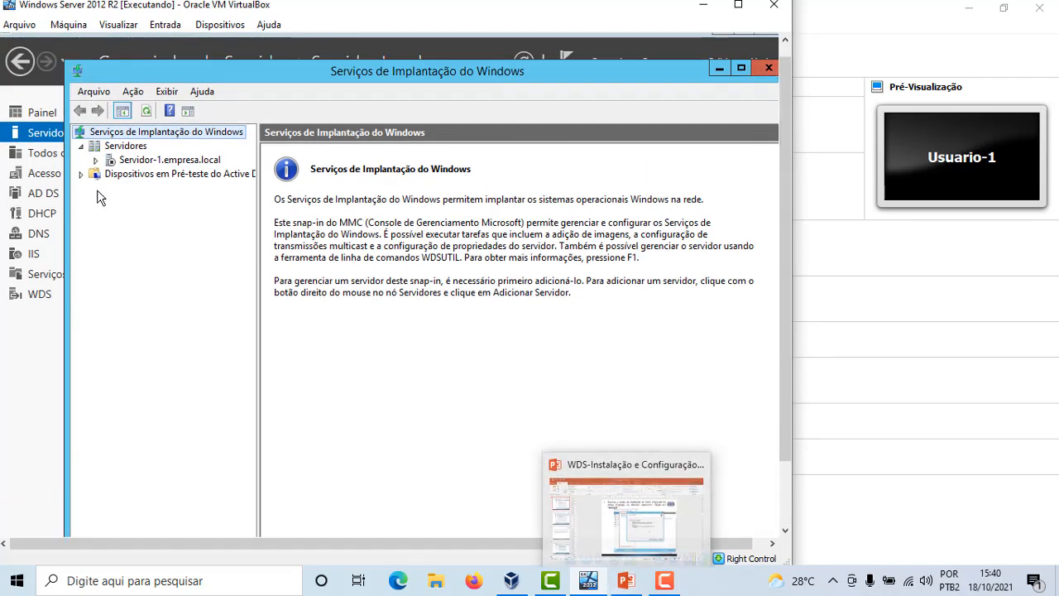
pyautogui.click(96, 161)
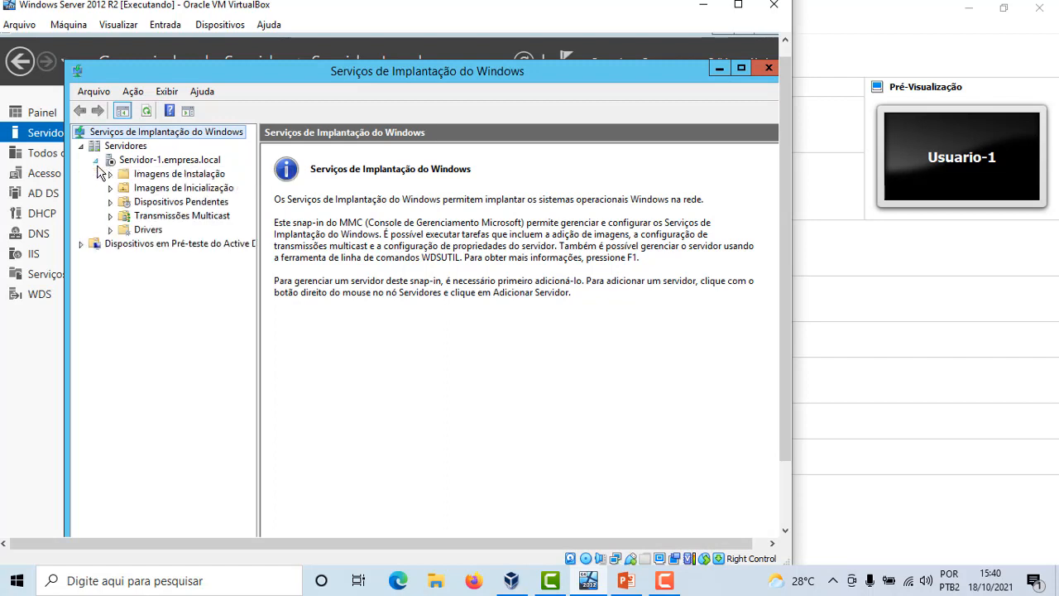
pyautogui.click(175, 175)
pyautogui.click(179, 190)
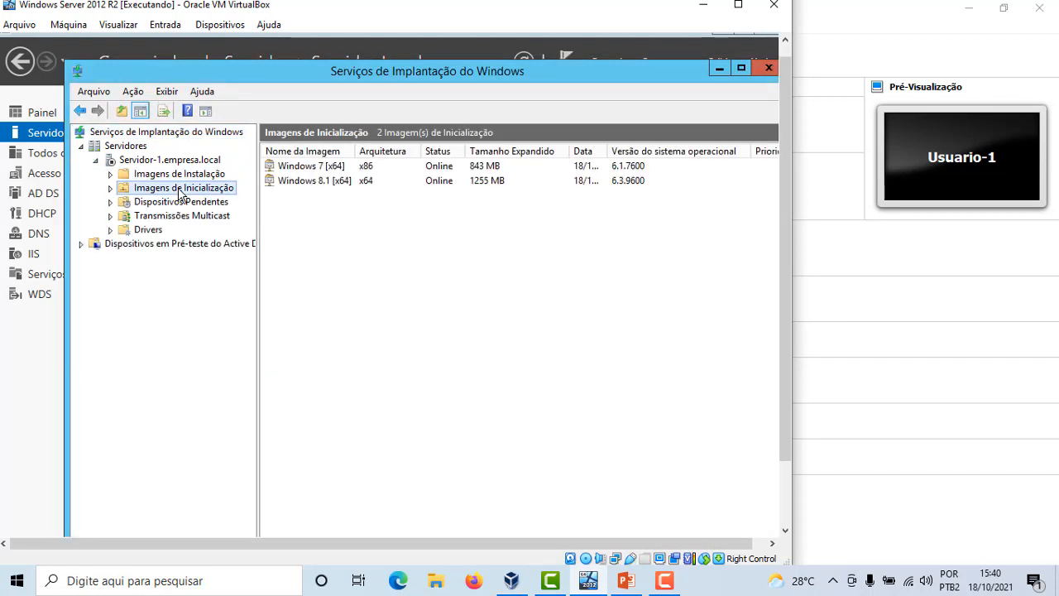
pyautogui.click(108, 176)
pyautogui.click(154, 189)
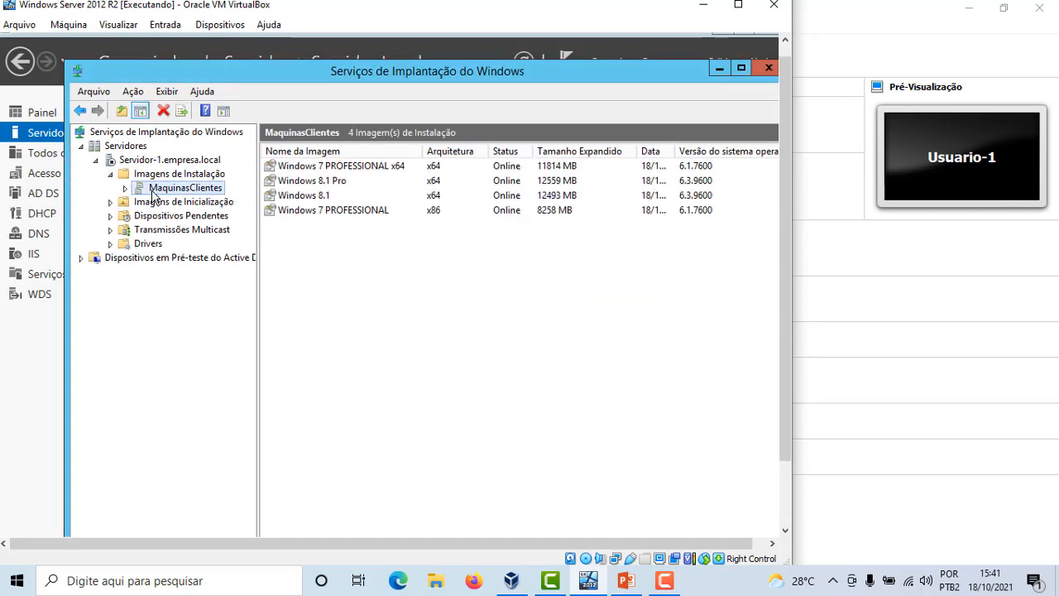
# Switch back to the VirtualBox Manager window
pyautogui.moveTo(631, 591)
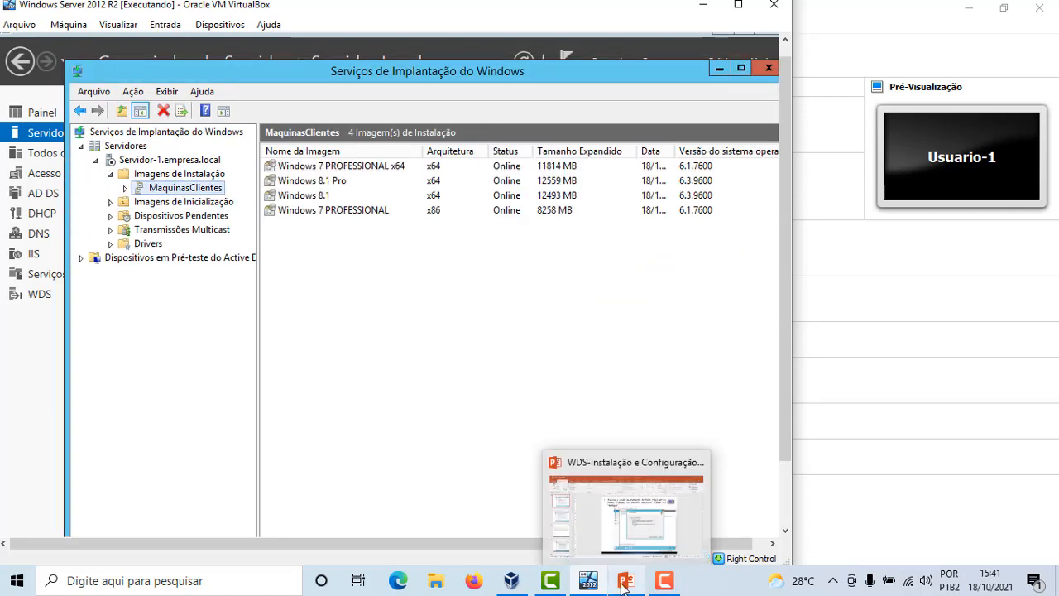
pyautogui.click(589, 584)
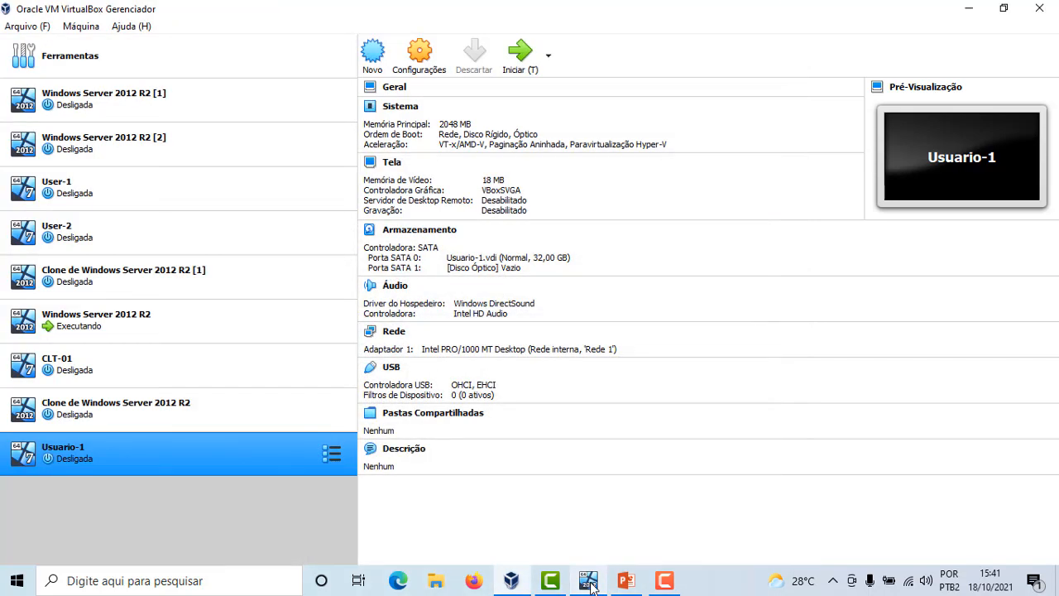
pyautogui.click(514, 582)
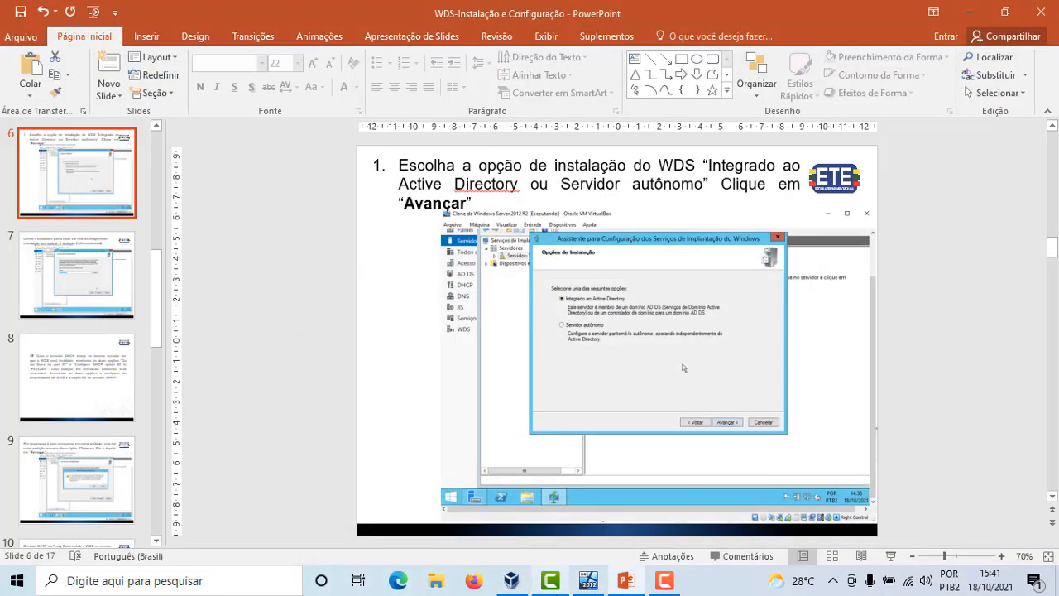
pyautogui.click(585, 582)
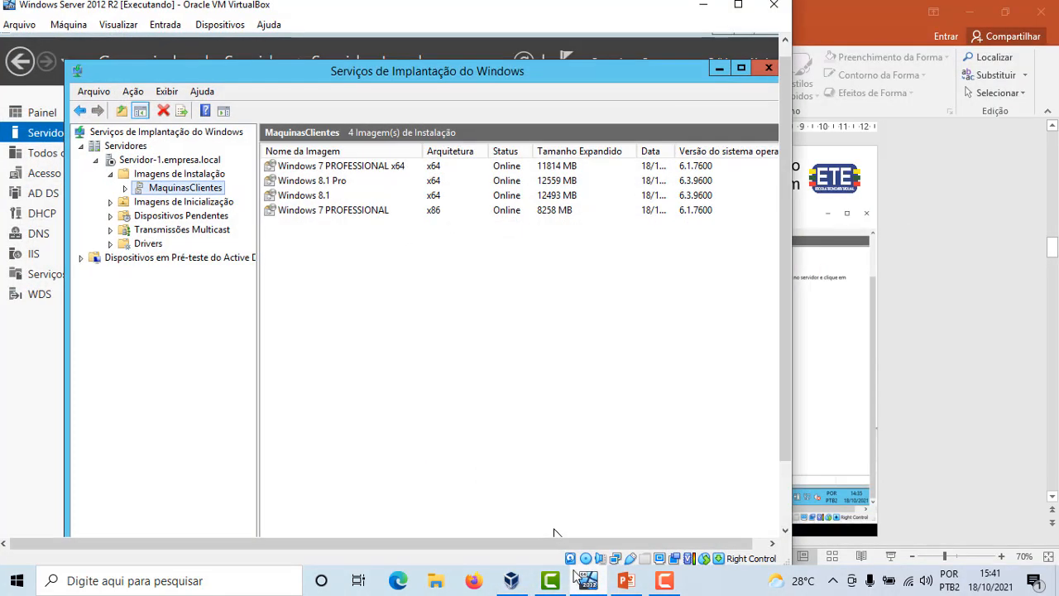
pyautogui.click(513, 582)
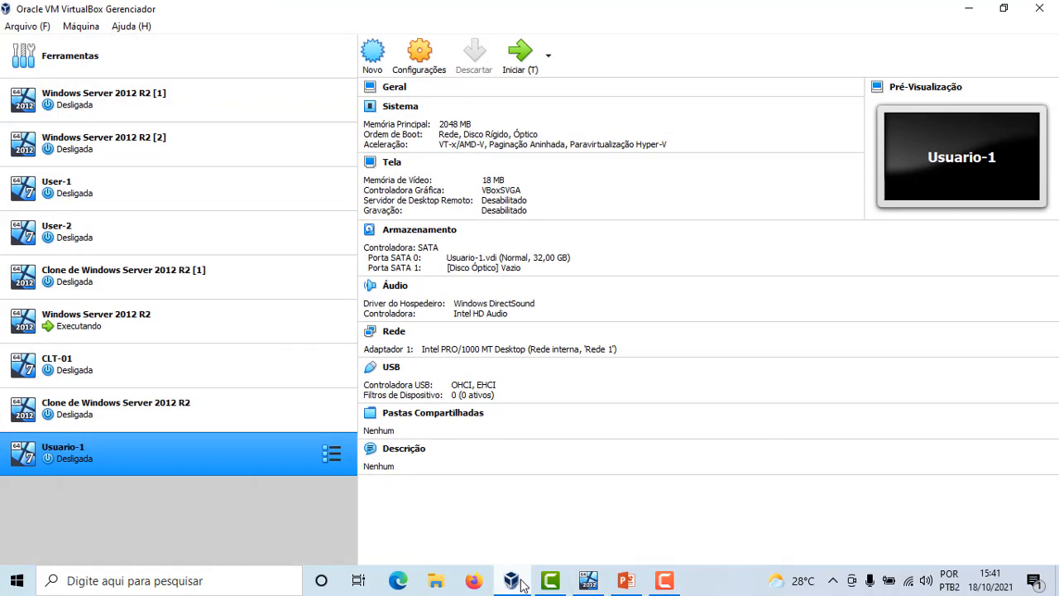
# Start the Usuario-1 virtual machine so it attempts a PXE network boot
pyautogui.doubleClick(206, 465)
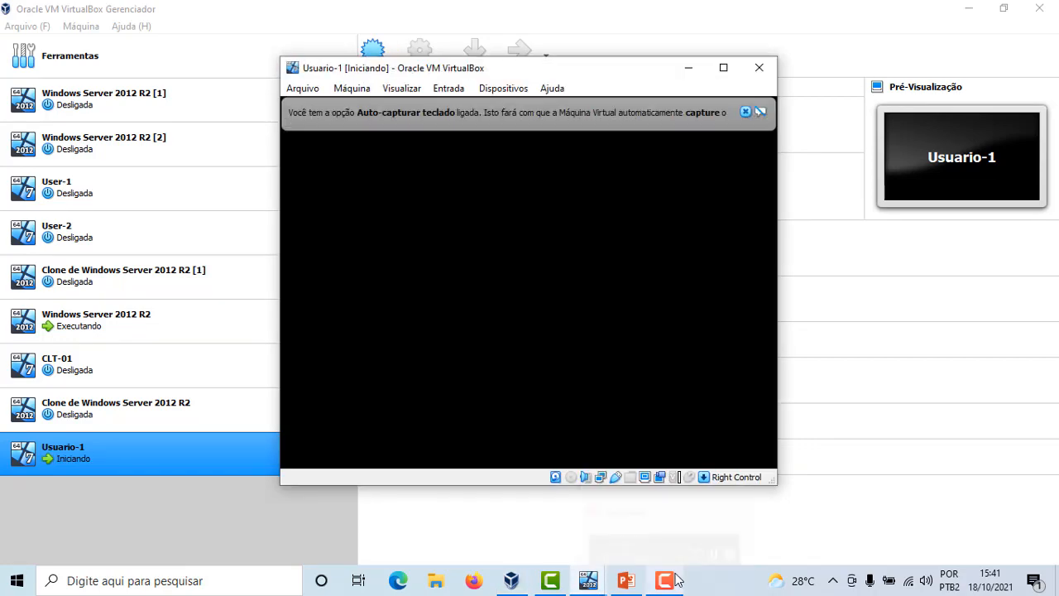
pyautogui.click(745, 111)
pyautogui.click(681, 583)
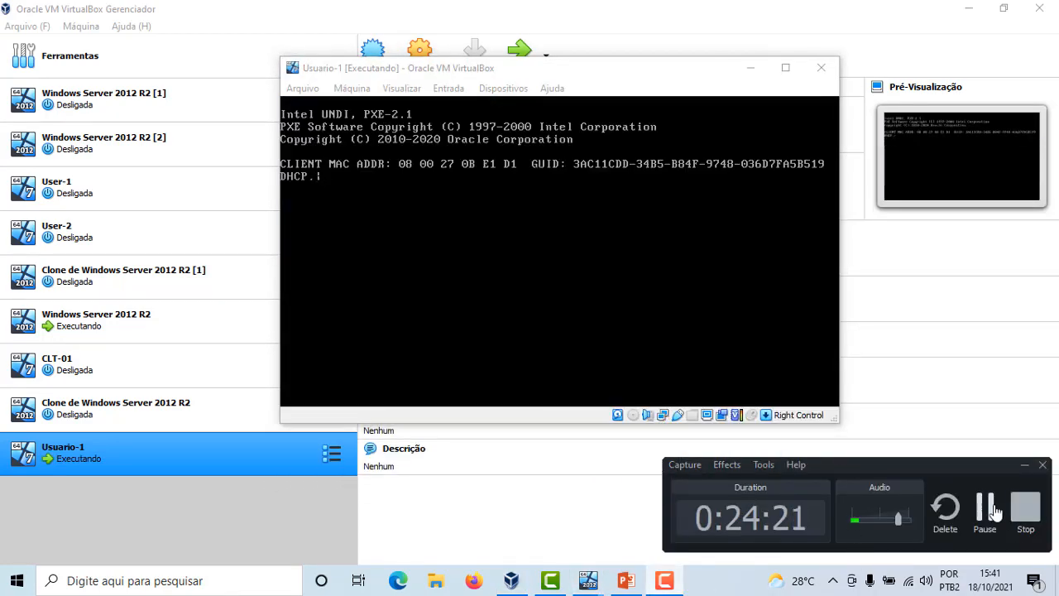
pyautogui.click(994, 511)
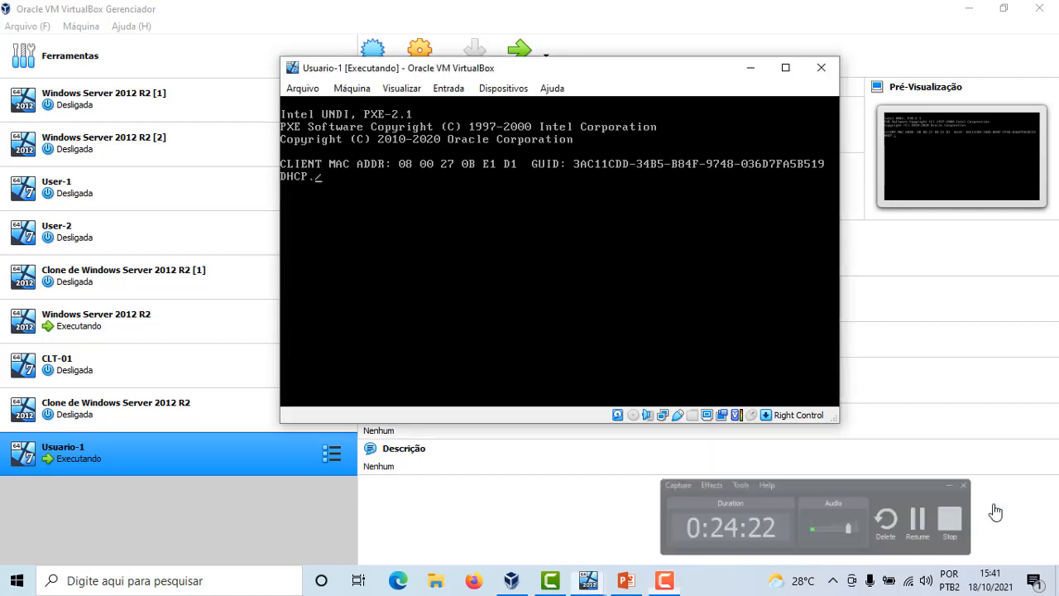
pyautogui.click(674, 586)
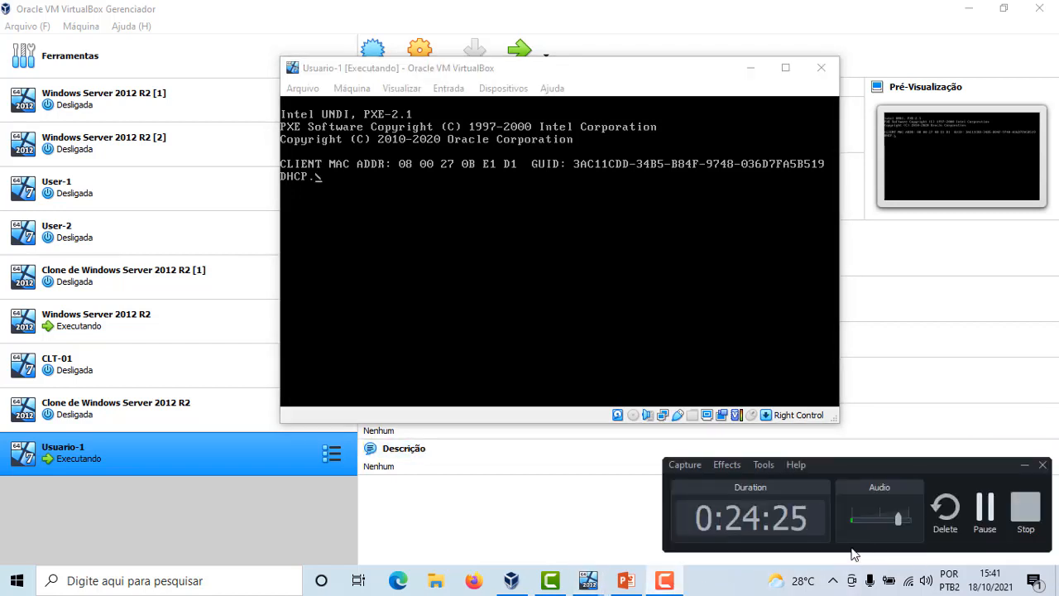
pyautogui.click(986, 513)
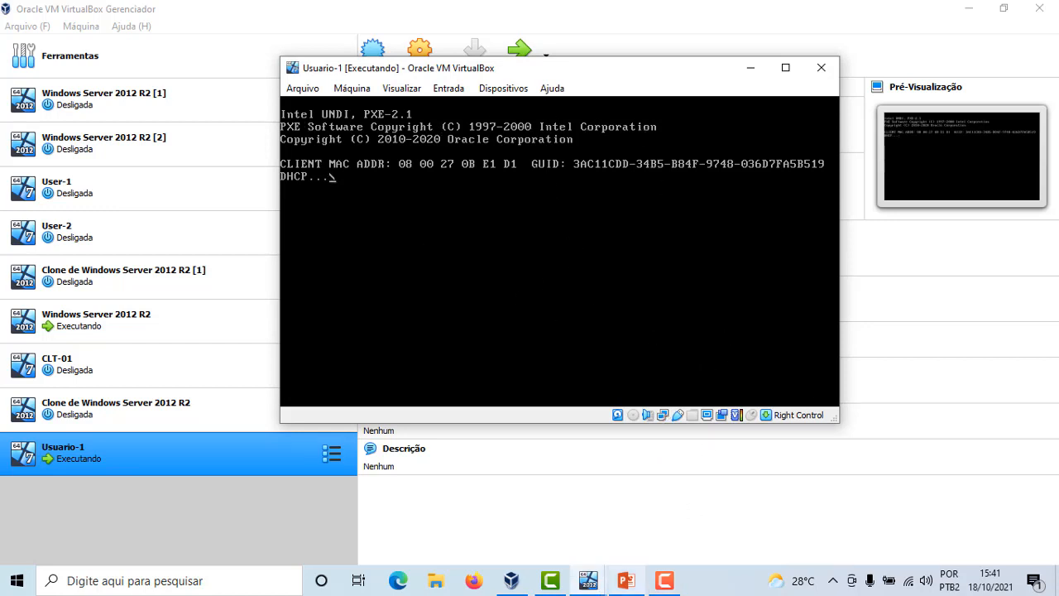
# Start the Windows Deployment Services on Servidor-1.empresa.local from its task options
pyautogui.moveTo(619, 586)
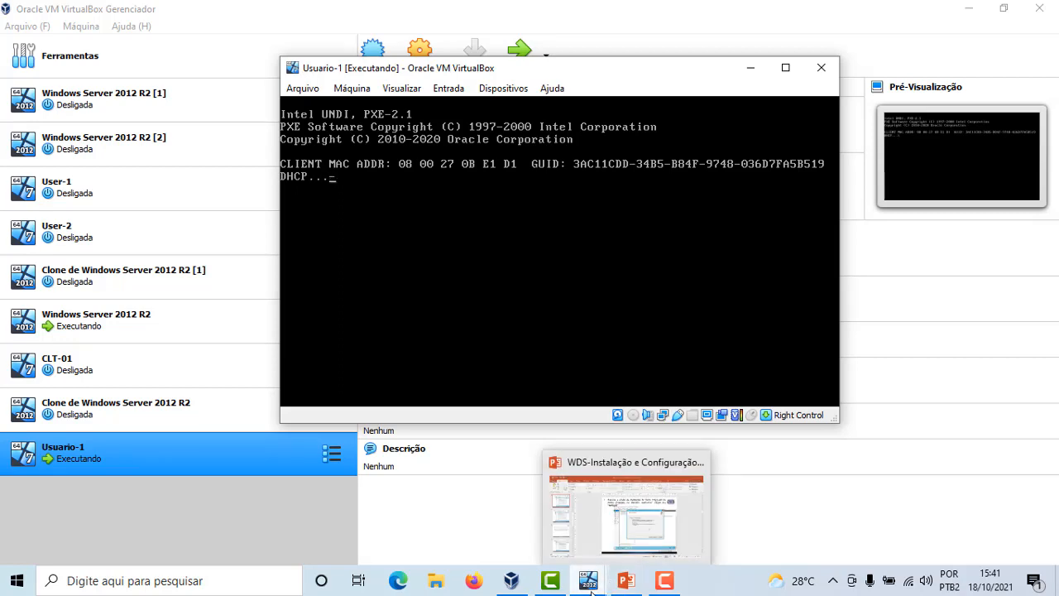
pyautogui.click(511, 583)
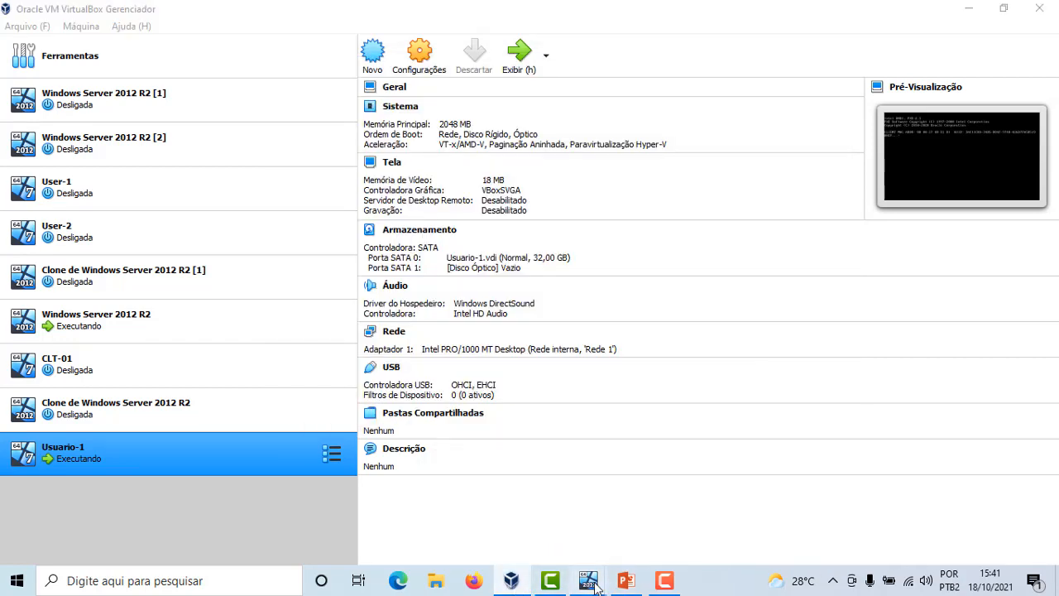
pyautogui.moveTo(587, 584)
pyautogui.click(570, 529)
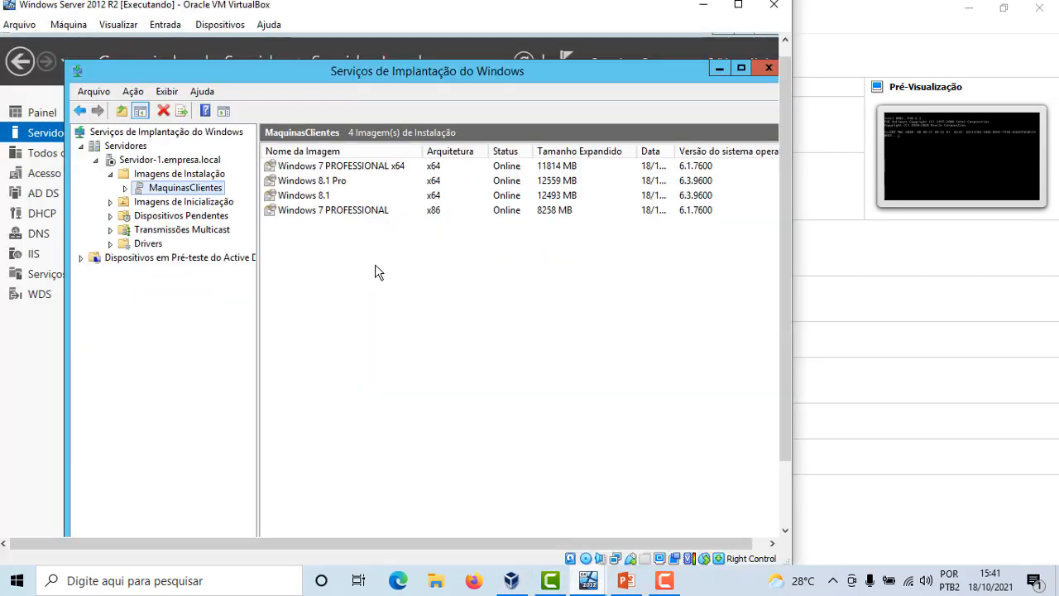
pyautogui.click(136, 159)
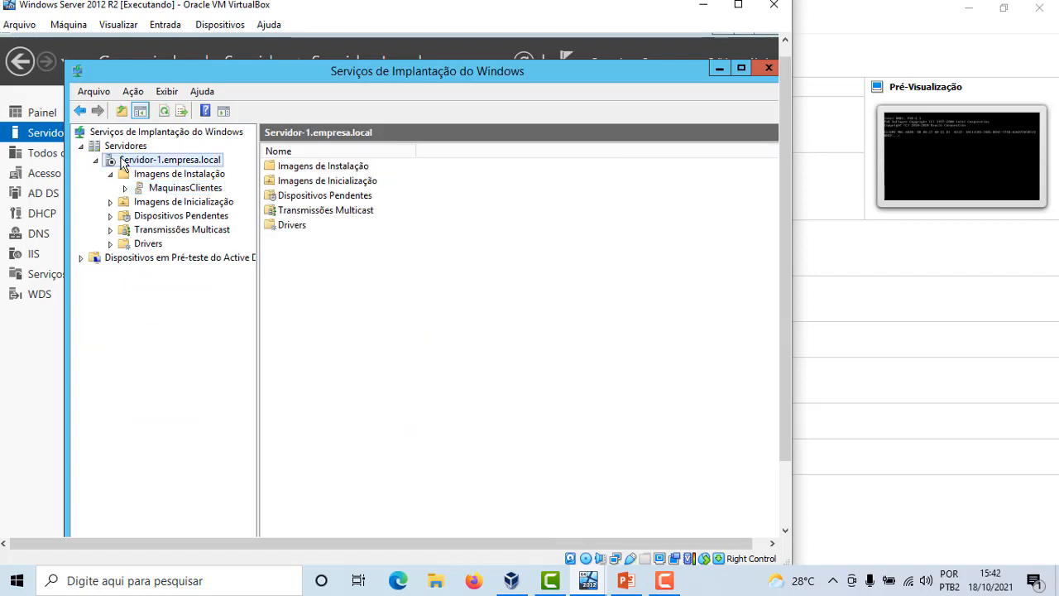
pyautogui.rightClick(123, 169)
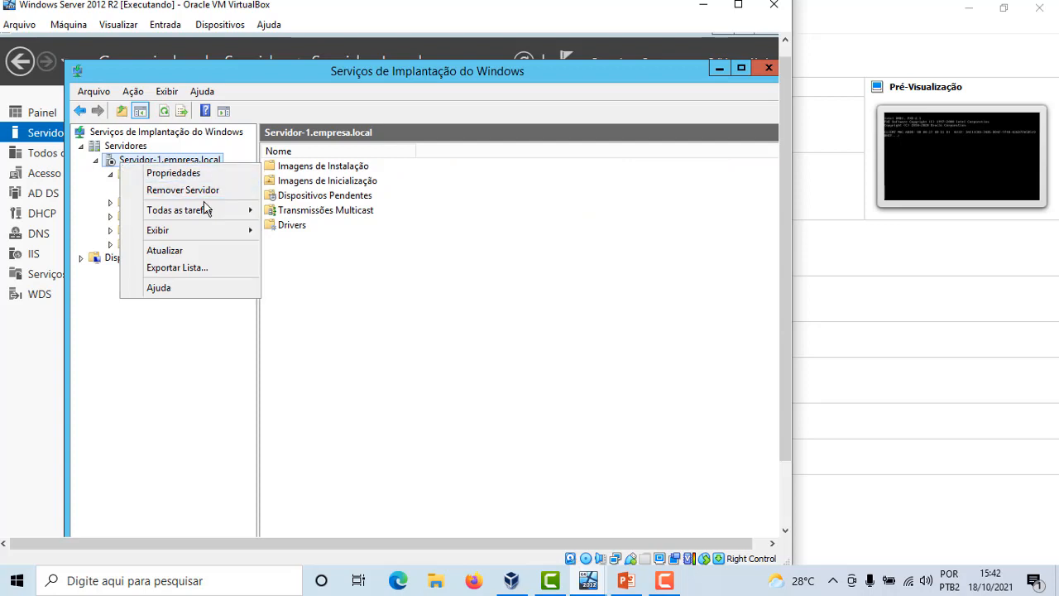
pyautogui.moveTo(210, 215)
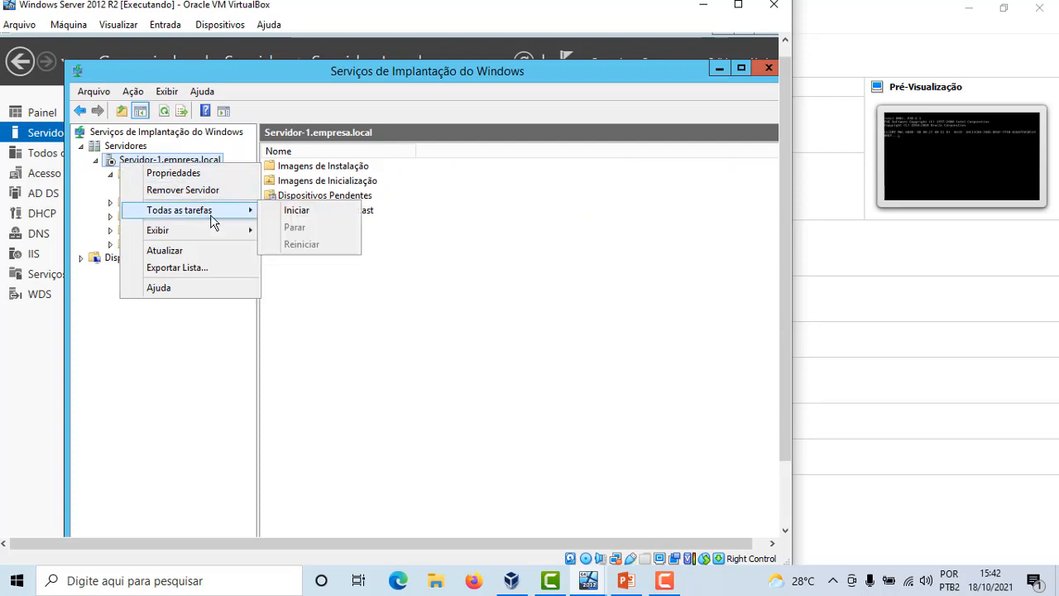
pyautogui.click(296, 210)
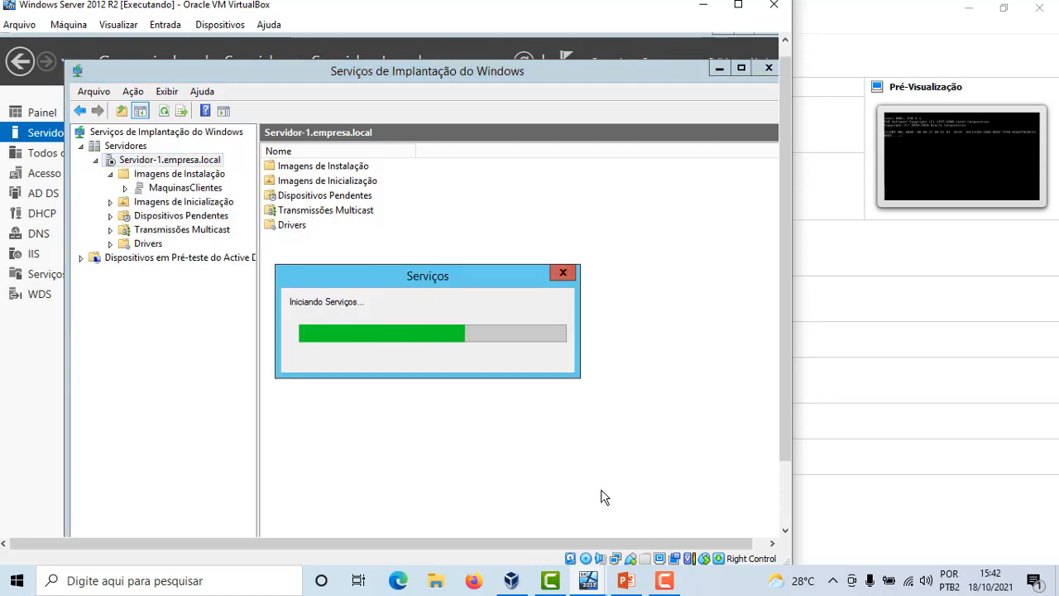
pyautogui.click(567, 356)
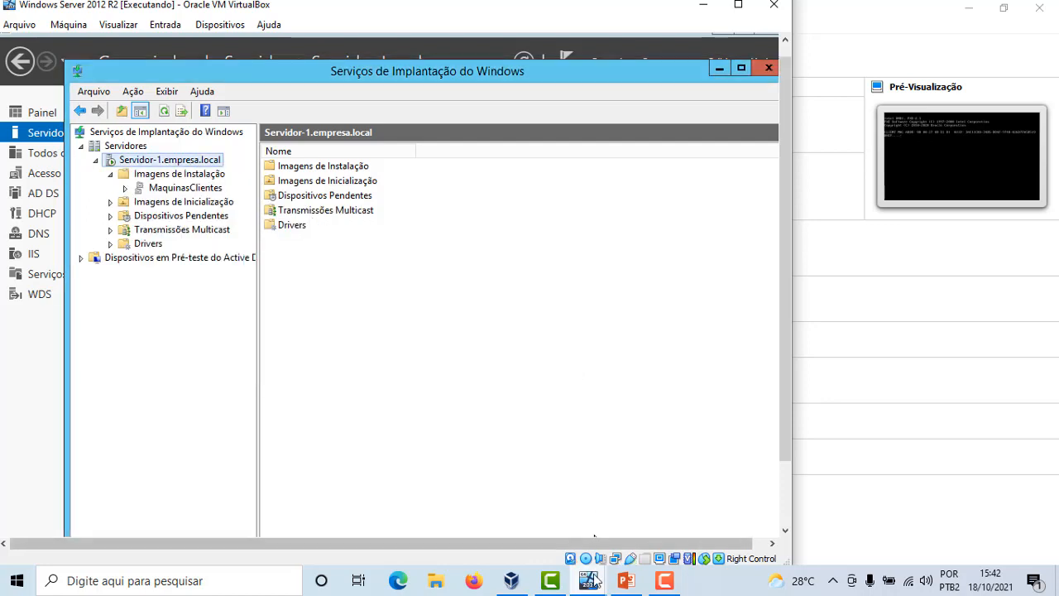
# Close the Usuario-1 window and power off the virtual machine
pyautogui.moveTo(587, 580)
pyautogui.click(654, 505)
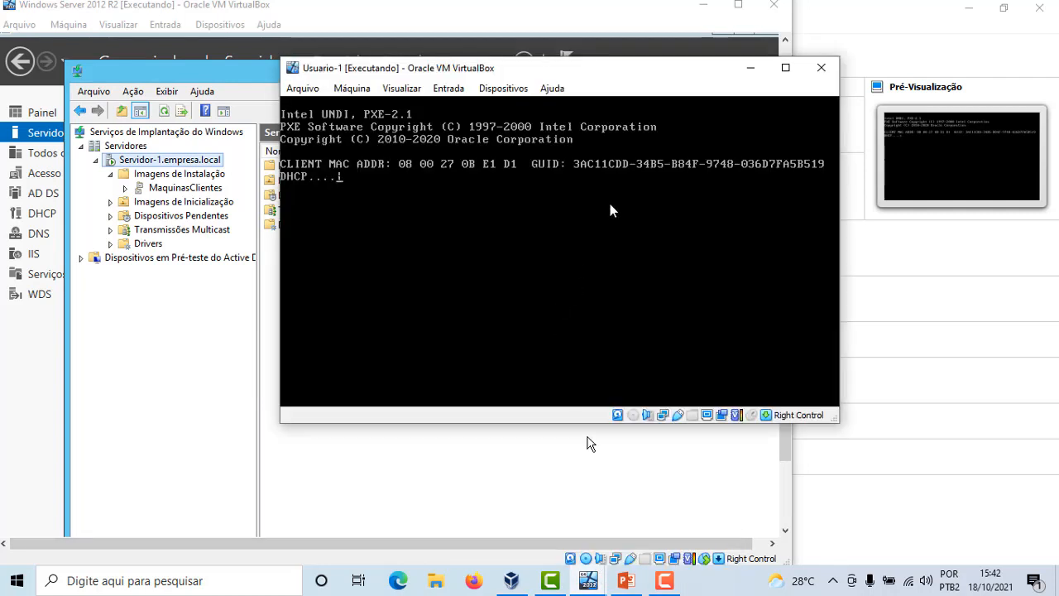
pyautogui.click(819, 68)
pyautogui.click(496, 288)
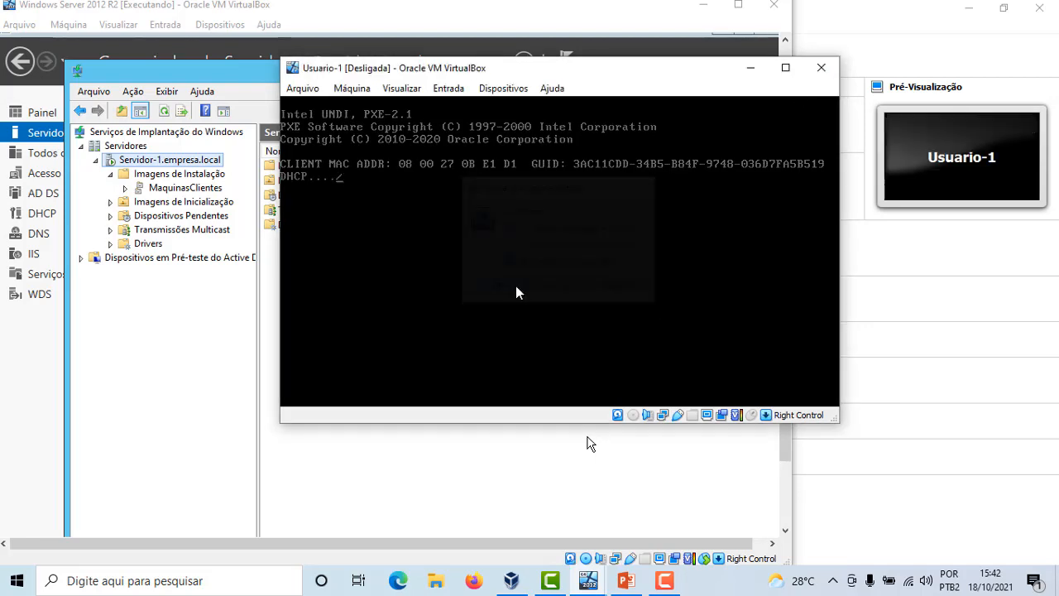
pyautogui.click(513, 583)
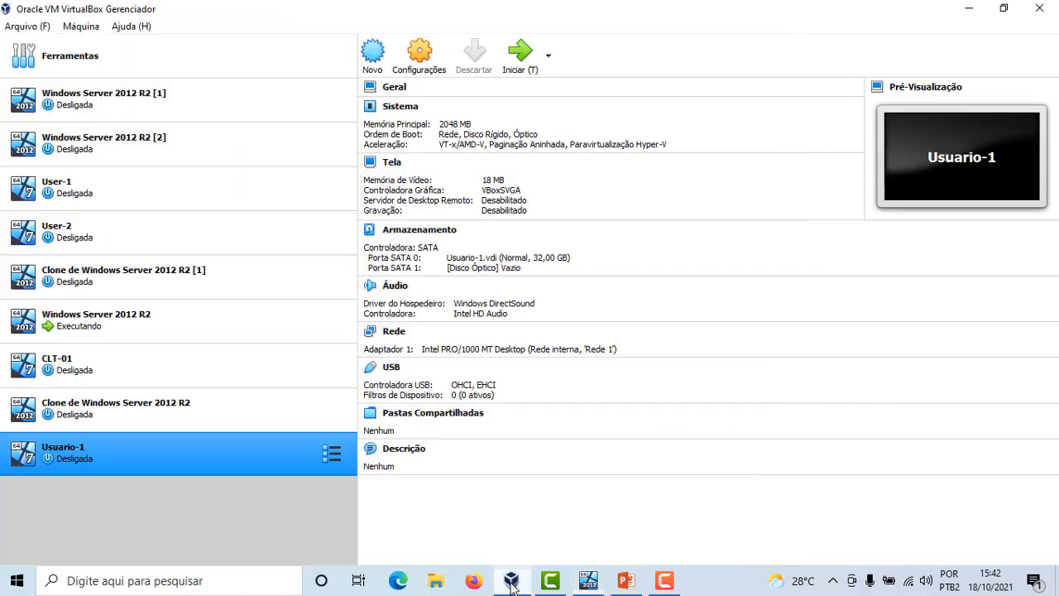
# Start Usuario-1 again and request a network service boot from the WDS server
pyautogui.click(511, 60)
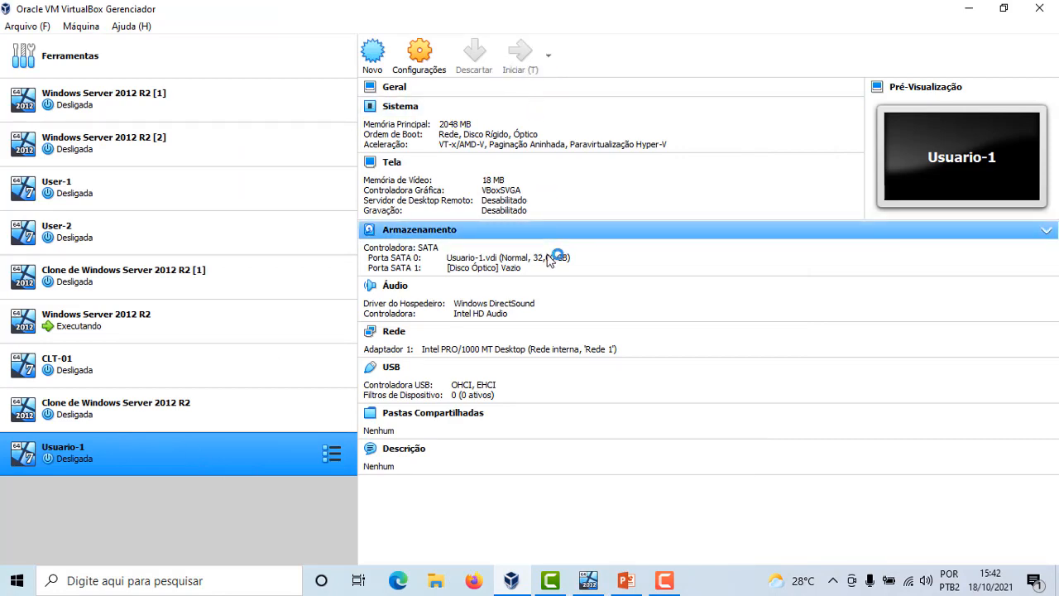
pyautogui.moveTo(645, 577)
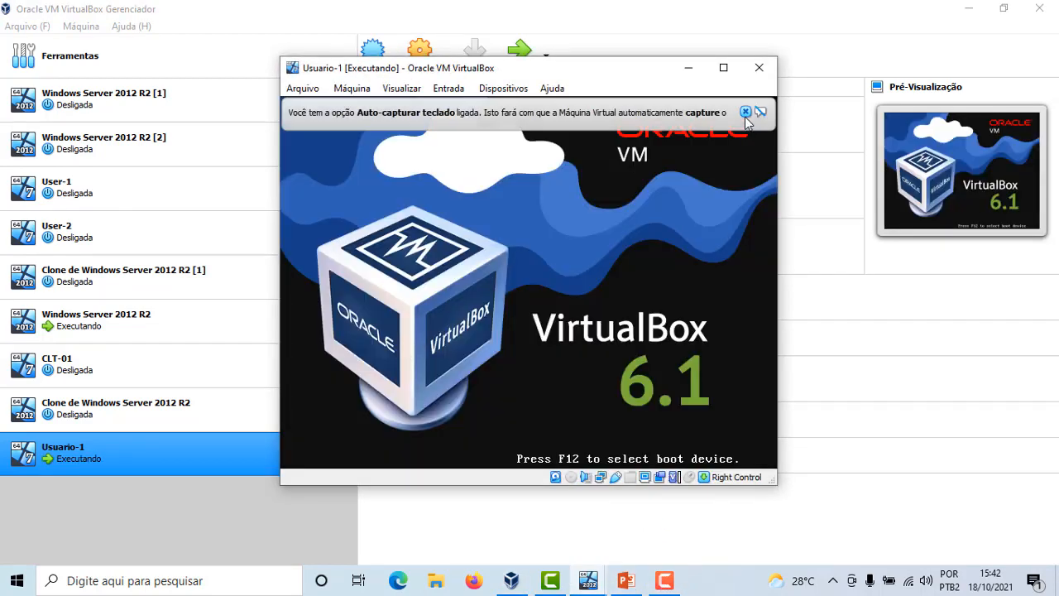
pyautogui.click(745, 111)
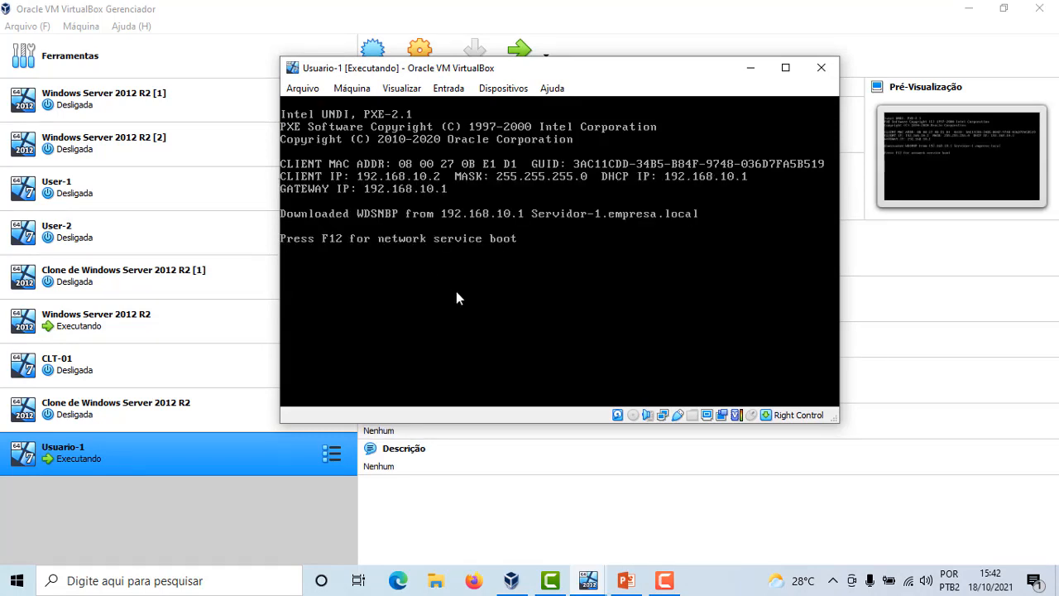
pyautogui.press('F12')
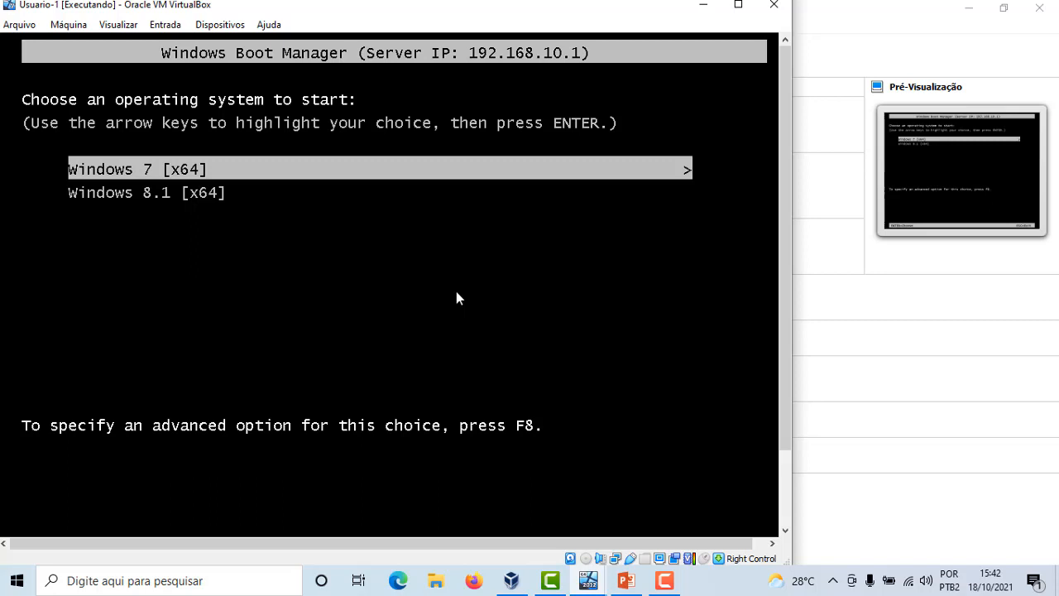
# Choose Windows 7 [x64] in the Windows Boot Manager to start
pyautogui.press('Down')
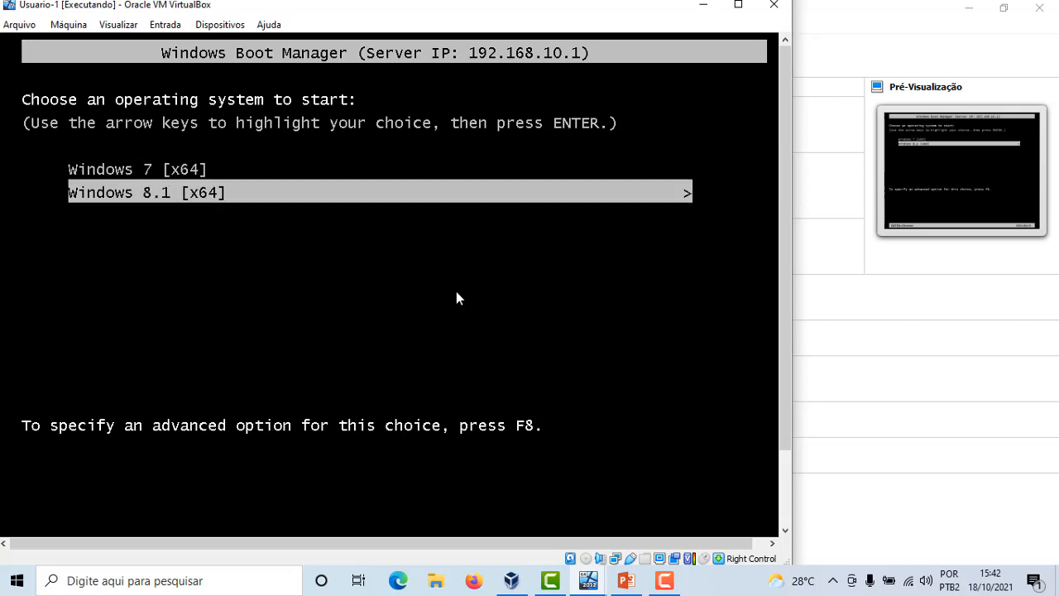
pyautogui.press('Up')
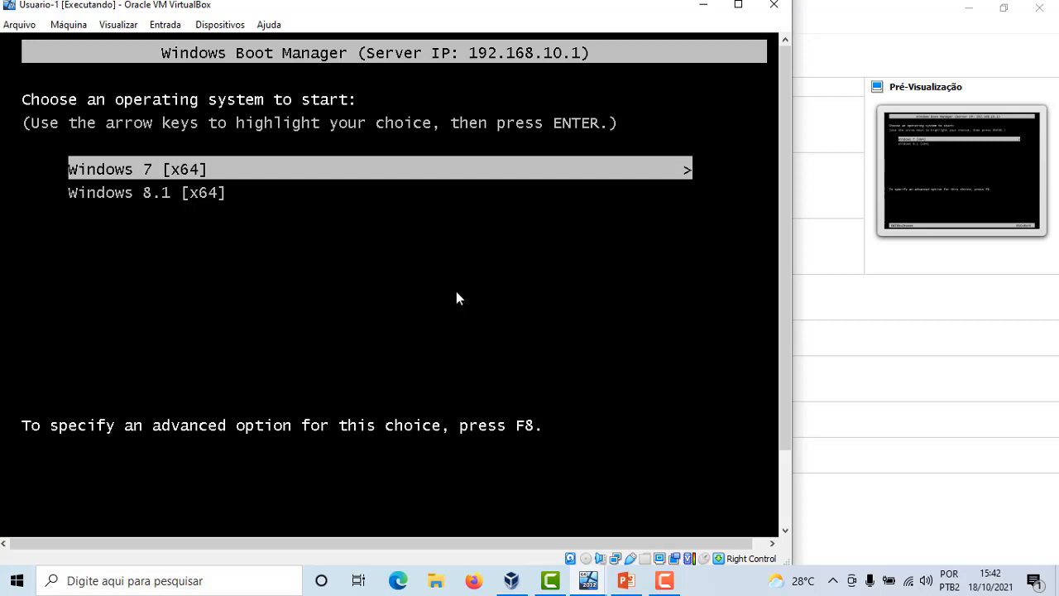
pyautogui.press('Return')
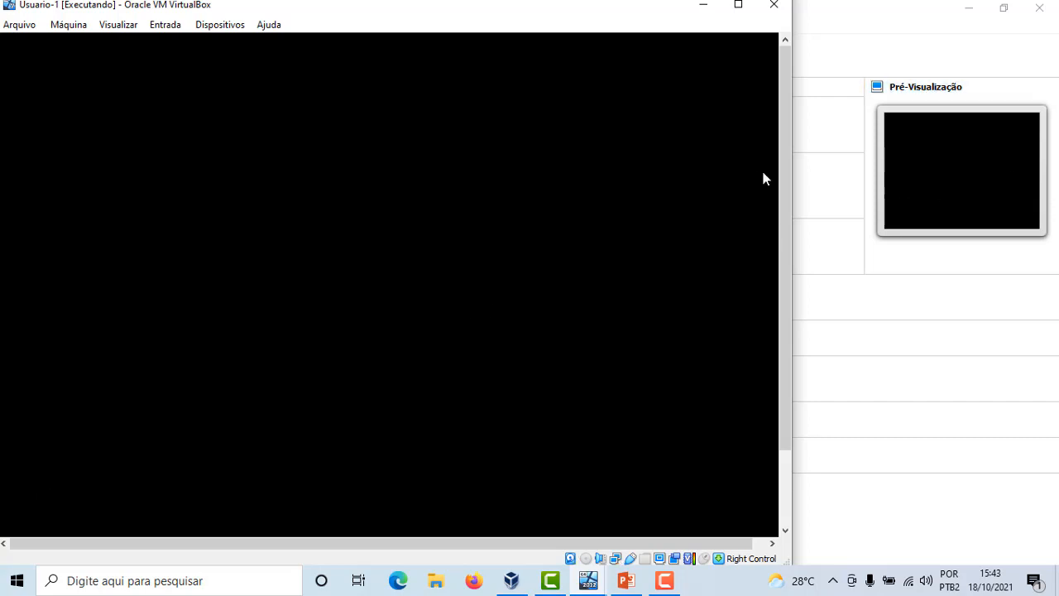
# Choose Meu idioma é Português (Brasil) as the setup language
pyautogui.hotkey('alt', 'Tab')
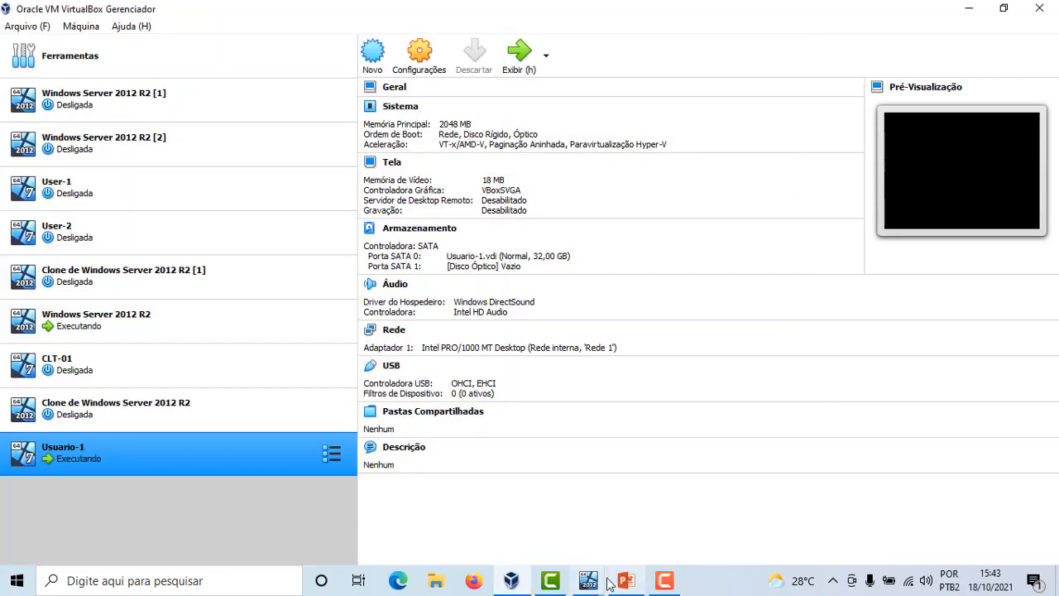
pyautogui.moveTo(587, 580)
pyautogui.click(671, 509)
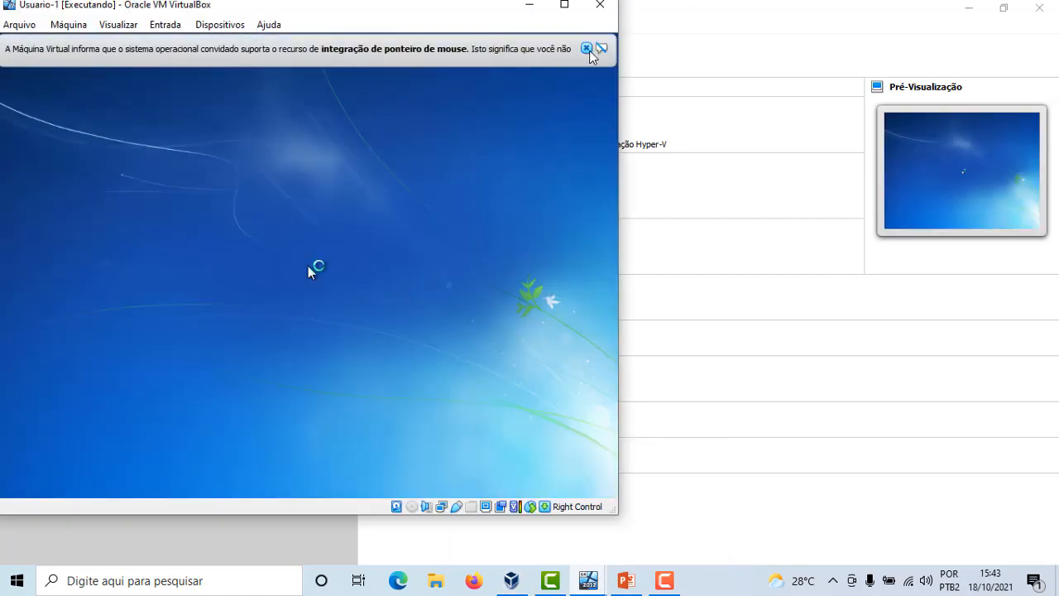
pyautogui.click(587, 48)
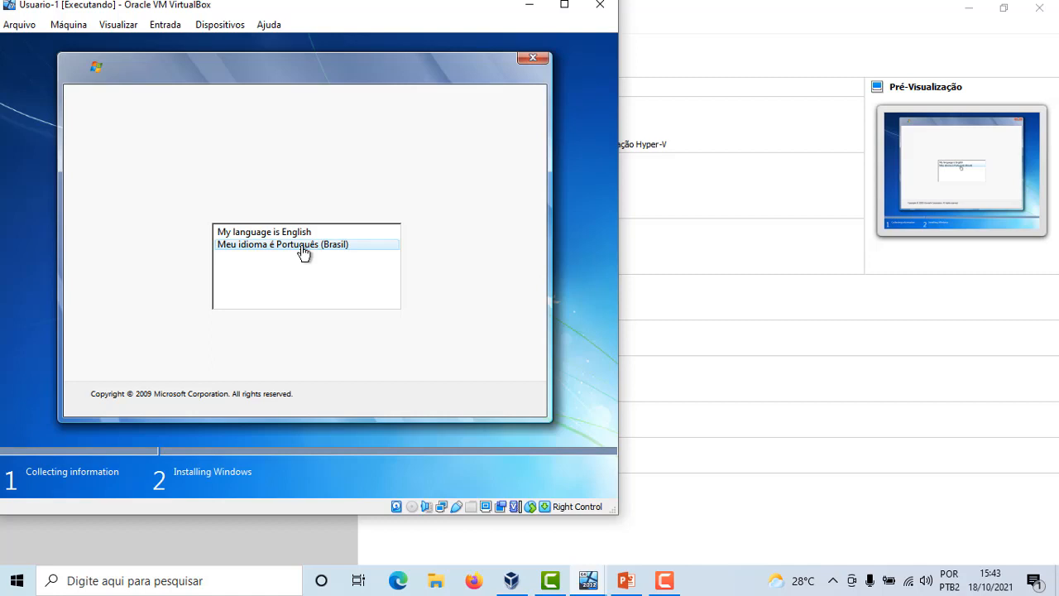
pyautogui.click(303, 246)
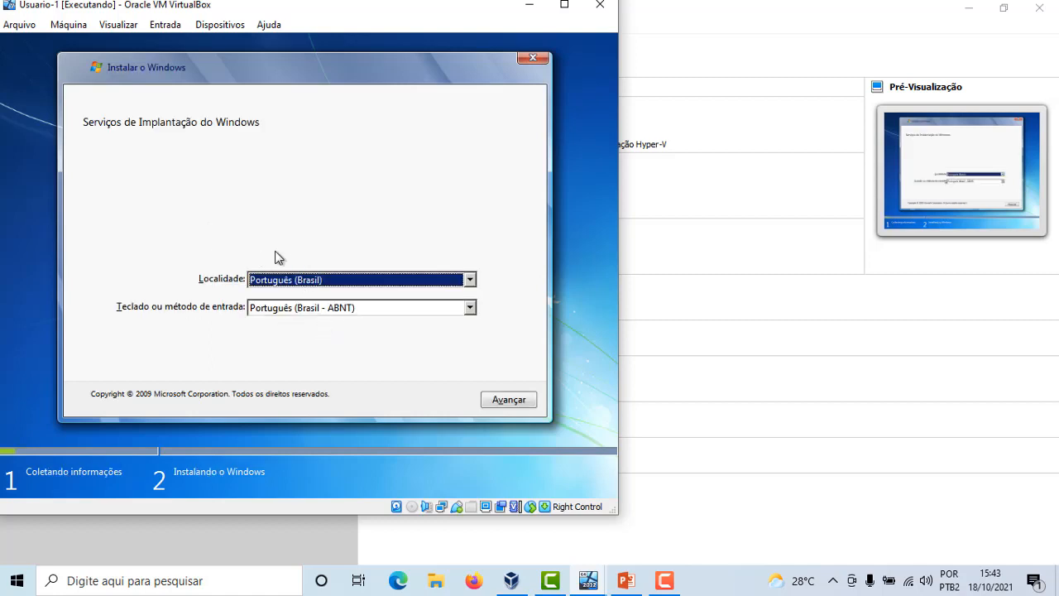
# Set the keyboard to Português (Brasil - ABNT2) and continue the setup
pyautogui.click(367, 309)
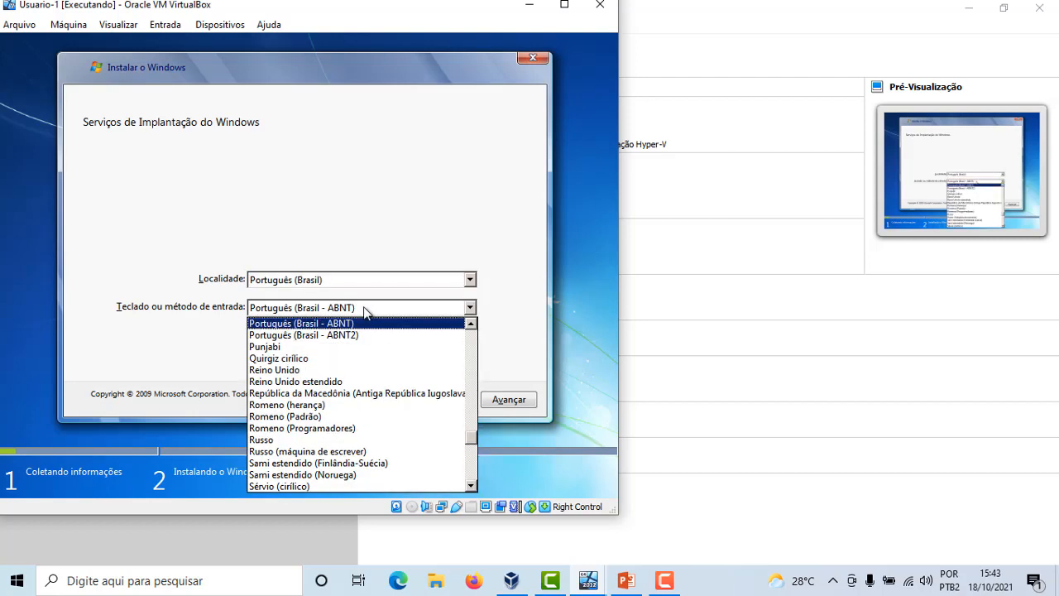
pyautogui.click(373, 336)
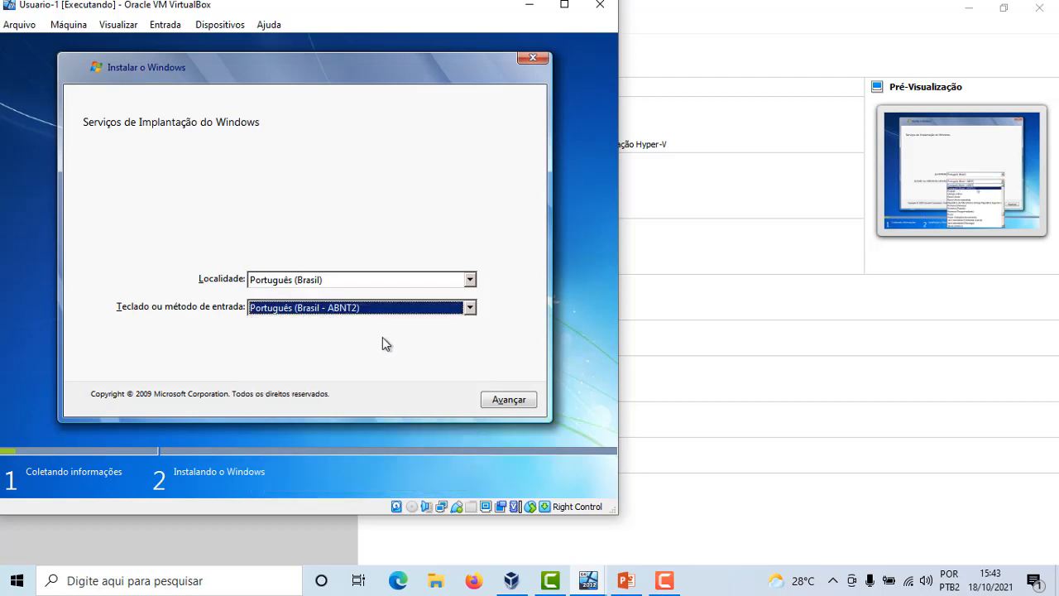
pyautogui.click(522, 401)
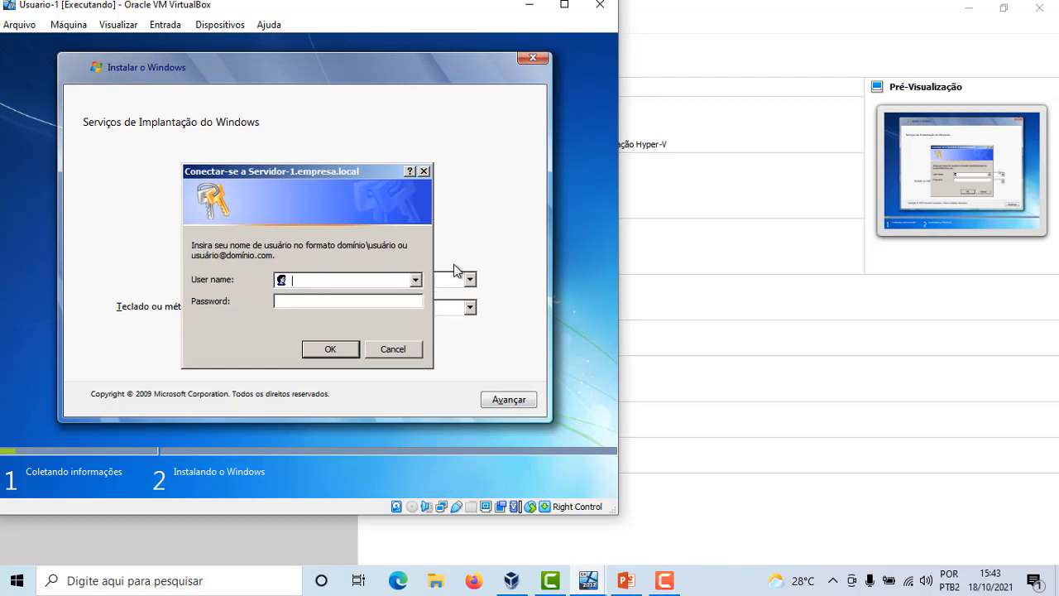
# Connect to Servidor-1.empresa.local by entering the domain administrator user name and account password
pyautogui.write('empresa\\administrador')
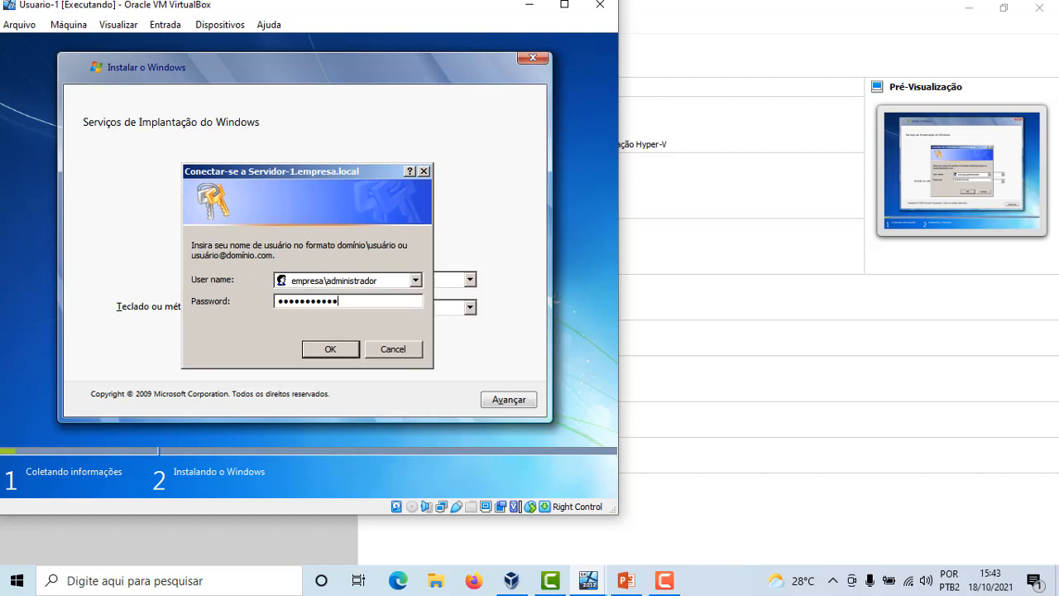
pyautogui.click(338, 351)
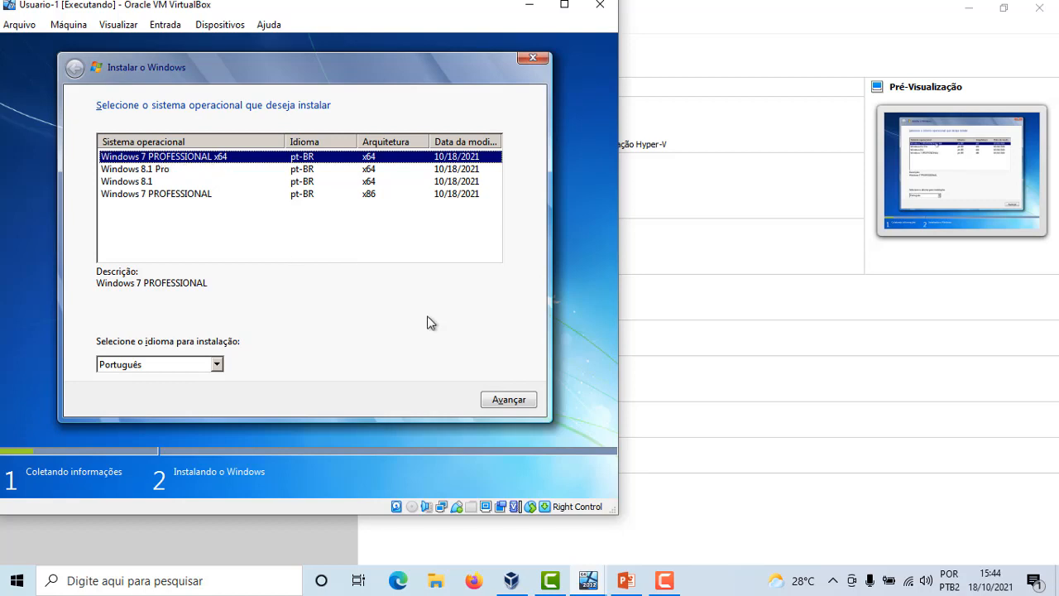
# Install the Windows 7 PROFESSIONAL x64 image onto Disk 0's unallocated space
pyautogui.click(511, 402)
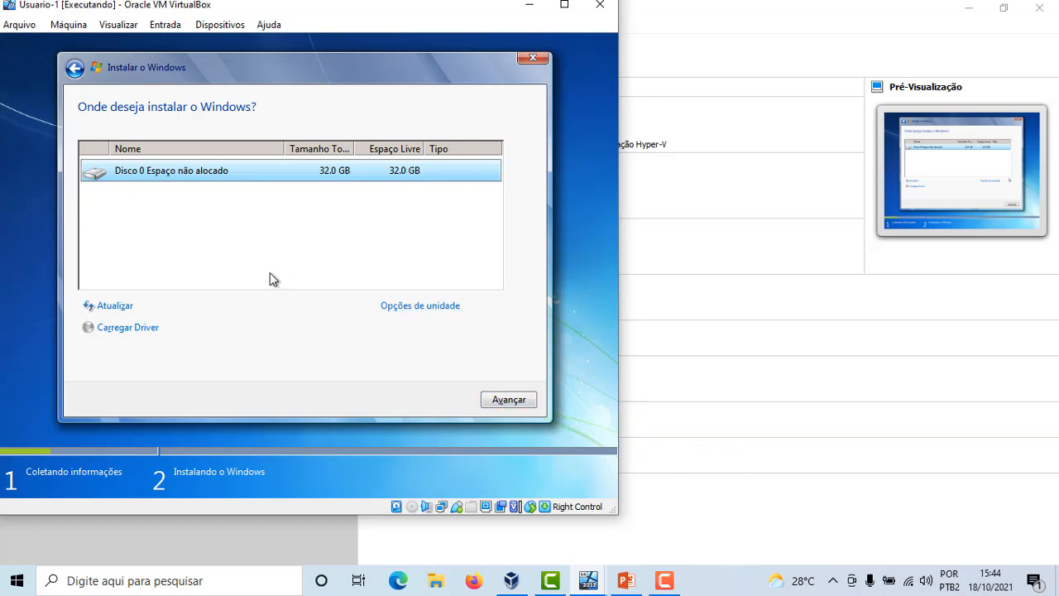
pyautogui.click(415, 307)
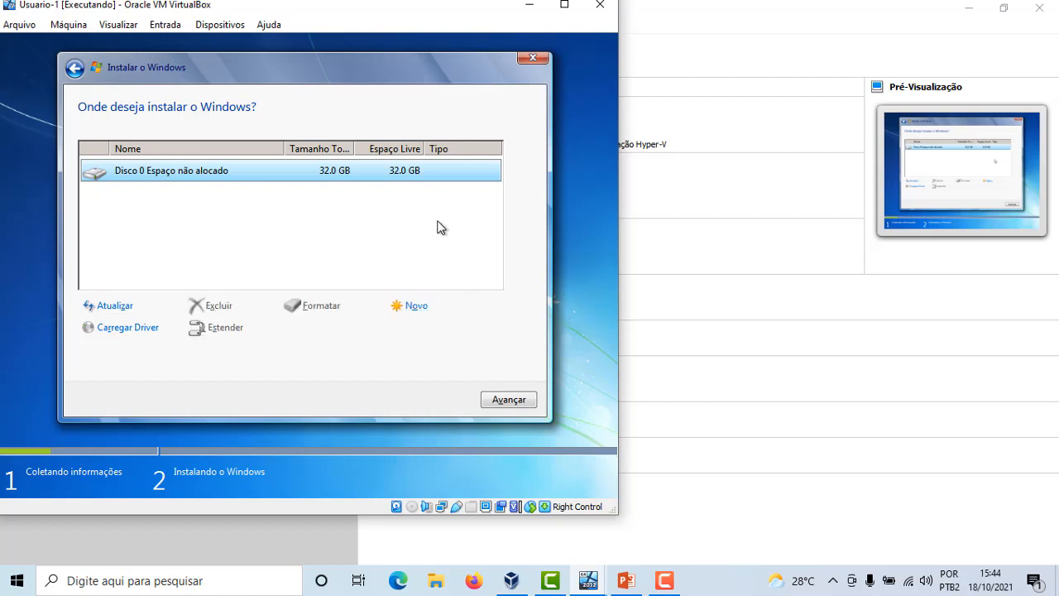
pyautogui.click(518, 399)
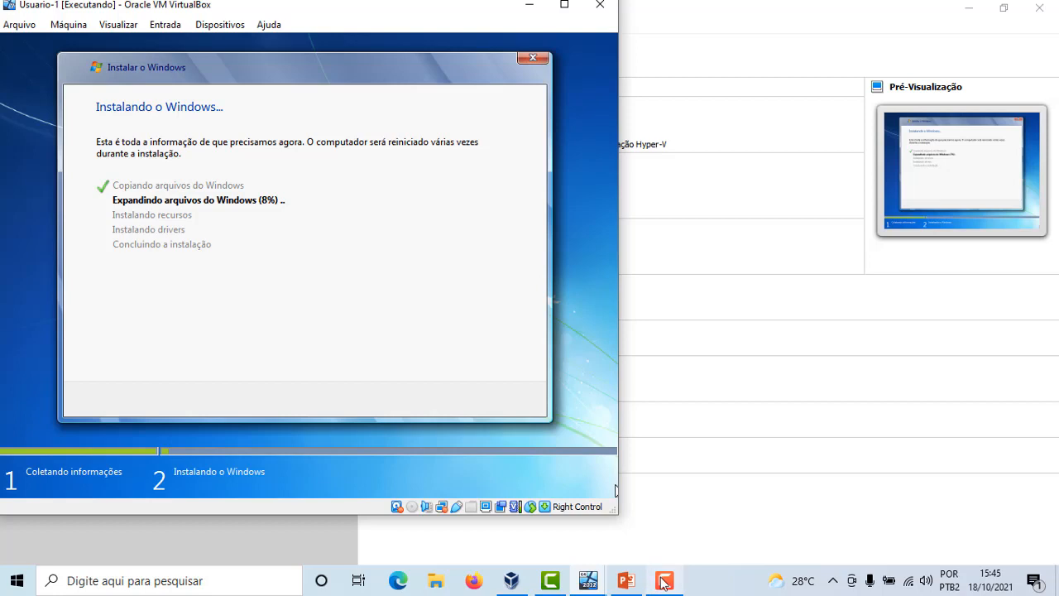
pyautogui.moveTo(663, 584)
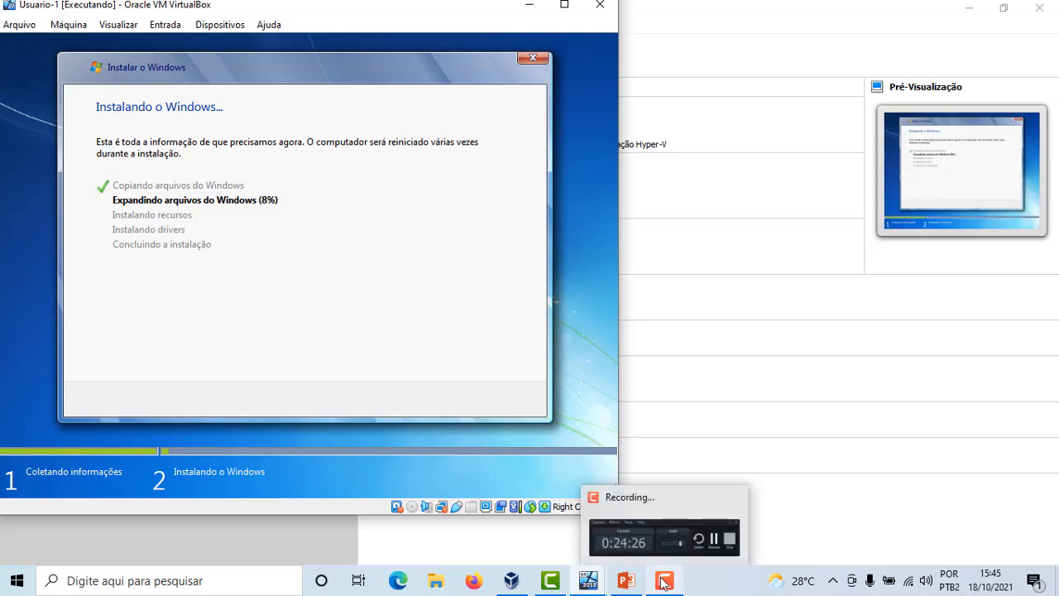
pyautogui.click(672, 559)
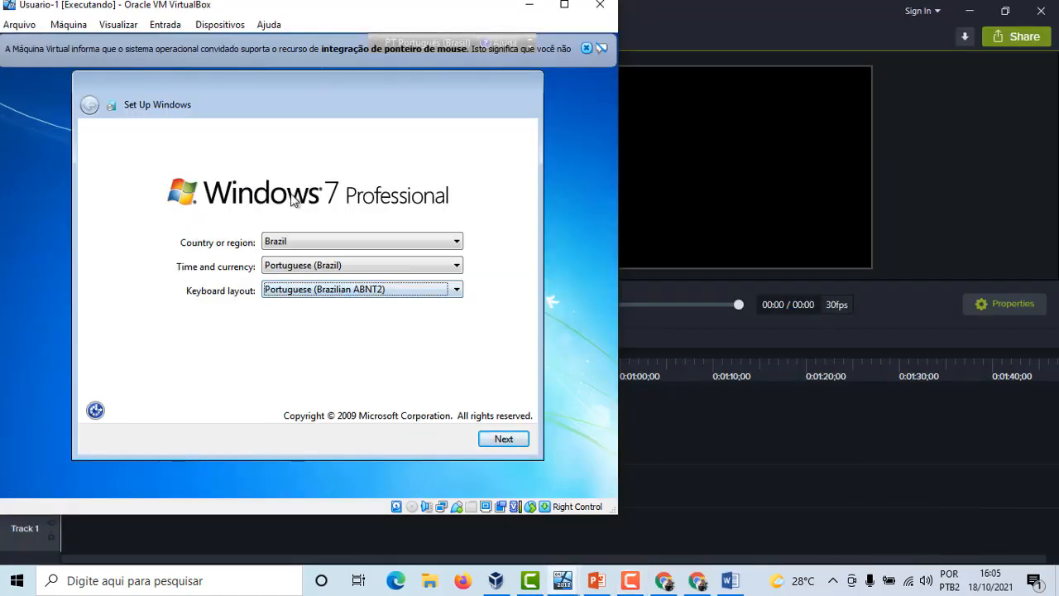
# Keep the Brazil regional and ABNT2 keyboard settings and create the local user account User-1
pyautogui.click(586, 48)
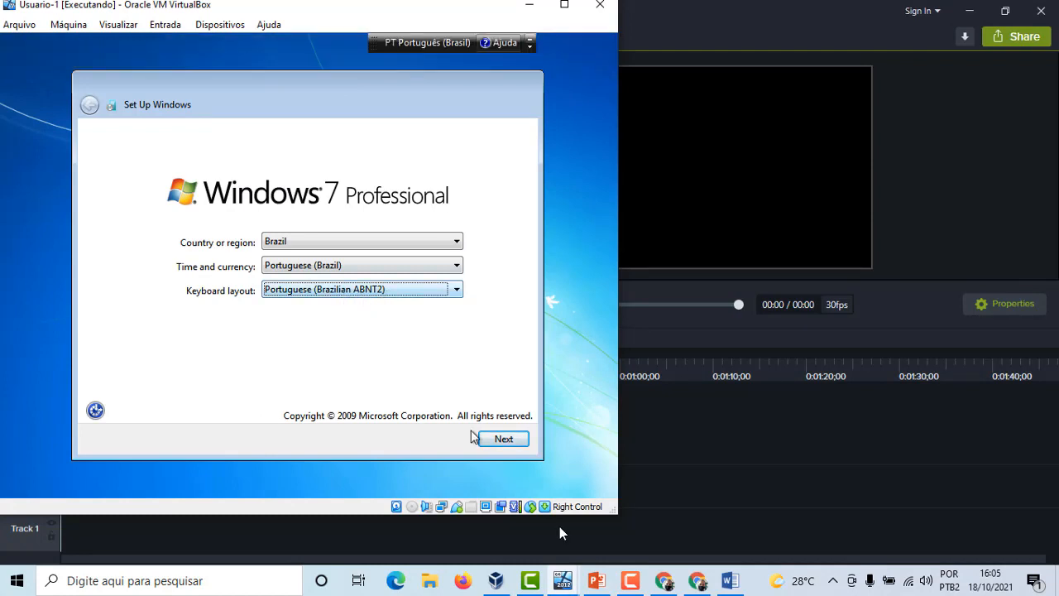
pyautogui.click(516, 444)
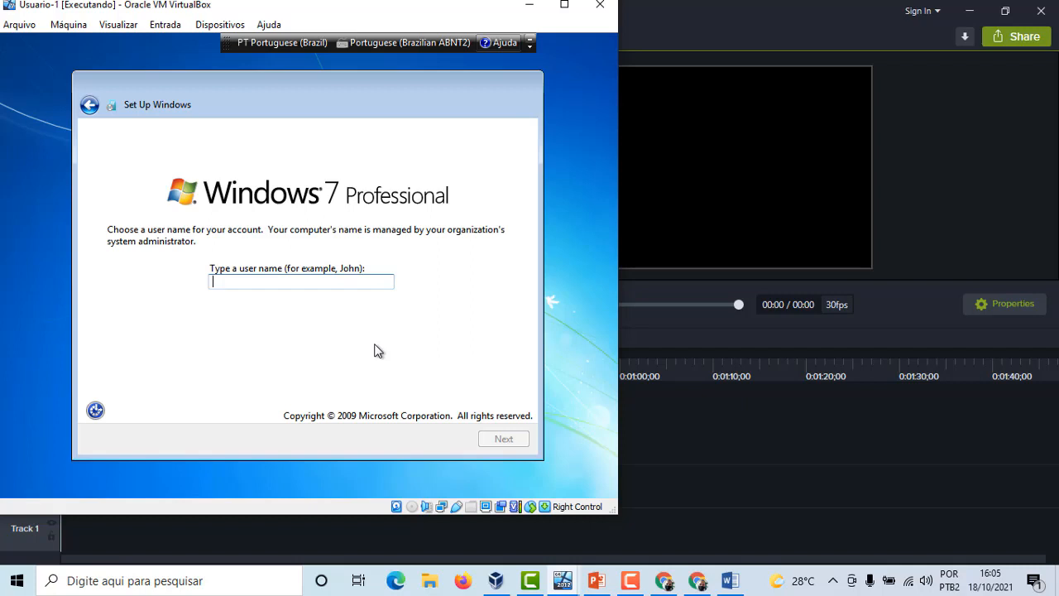
pyautogui.write('User-1')
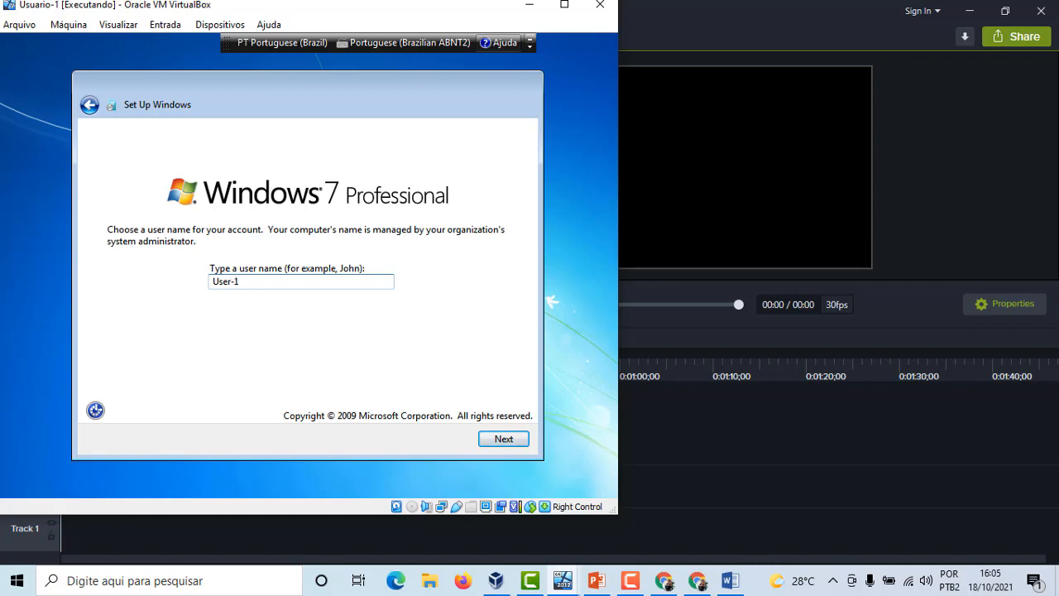
pyautogui.click(504, 439)
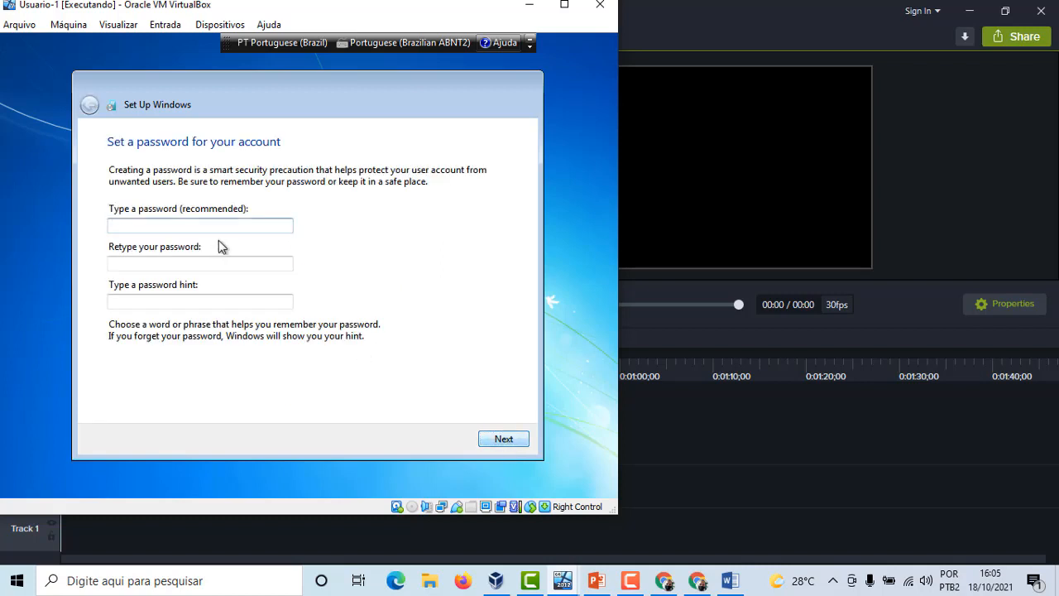
# Set the account password, retype it to confirm, and enter a password hint
pyautogui.write('123')
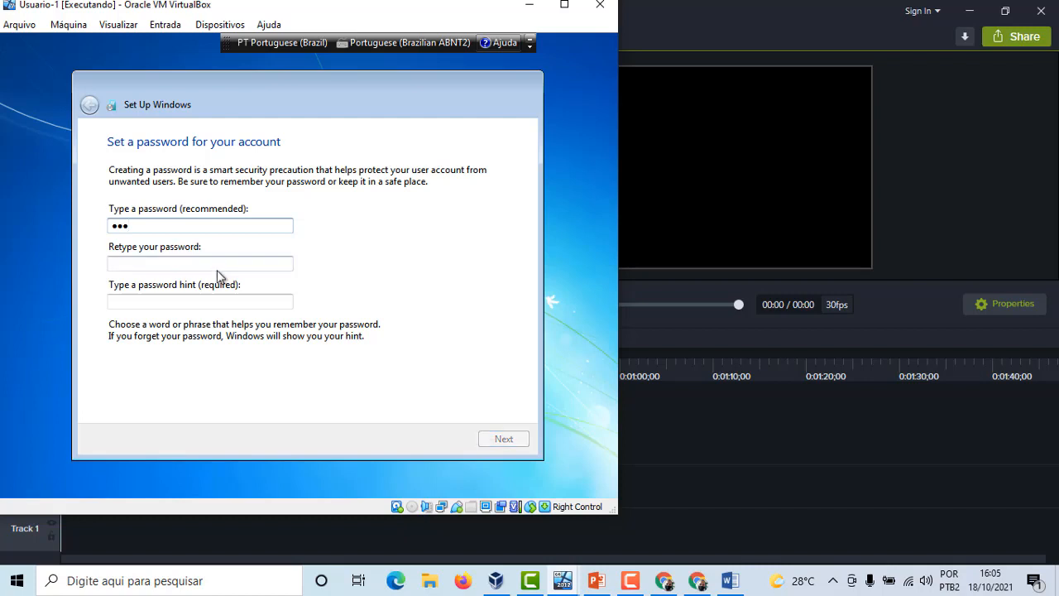
pyautogui.click(215, 264)
pyautogui.write('123')
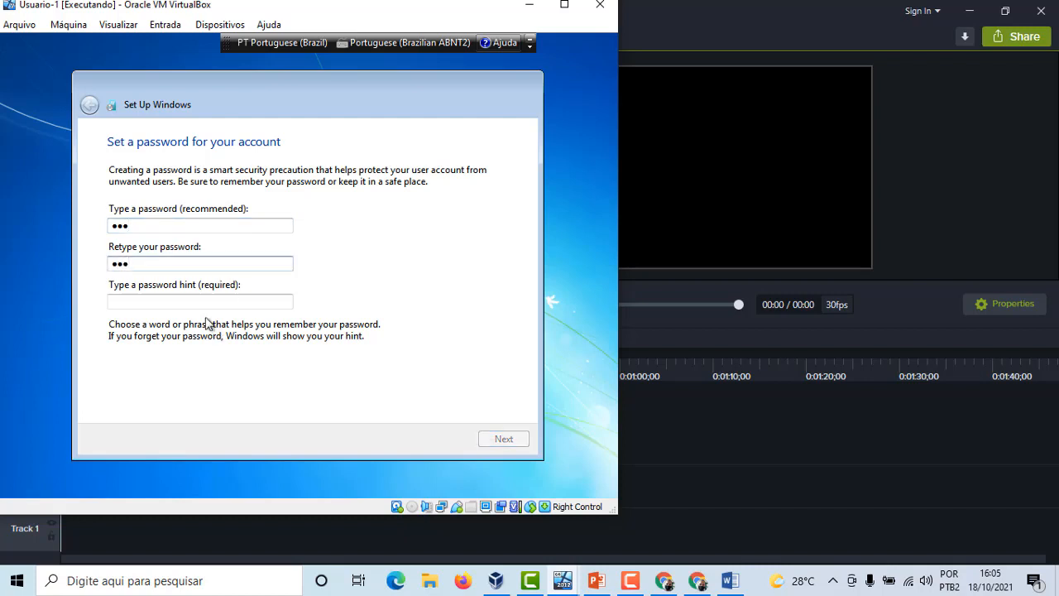
pyautogui.click(206, 301)
pyautogui.write('321')
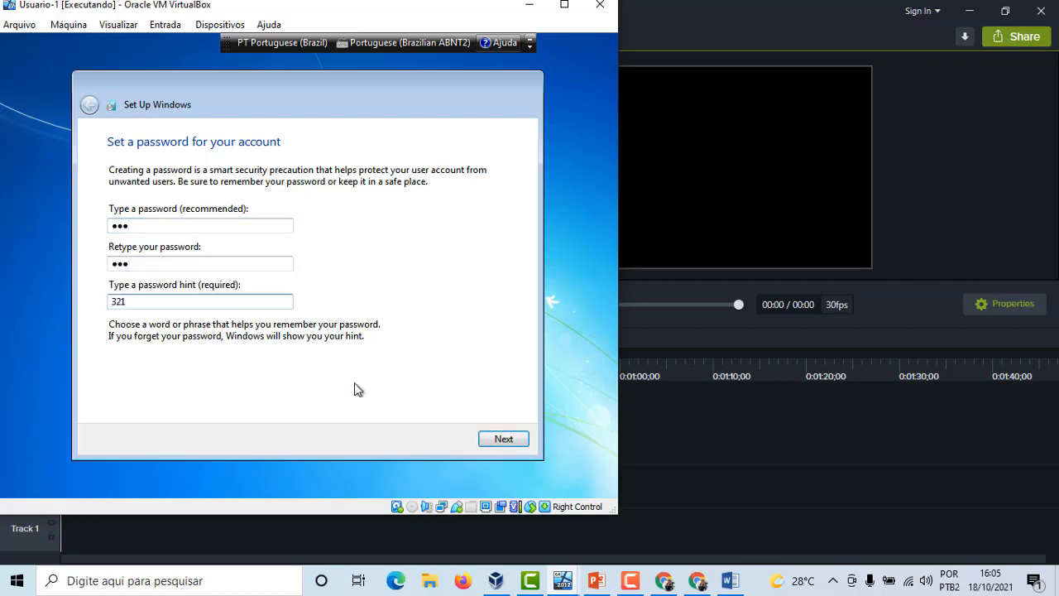
pyautogui.click(501, 439)
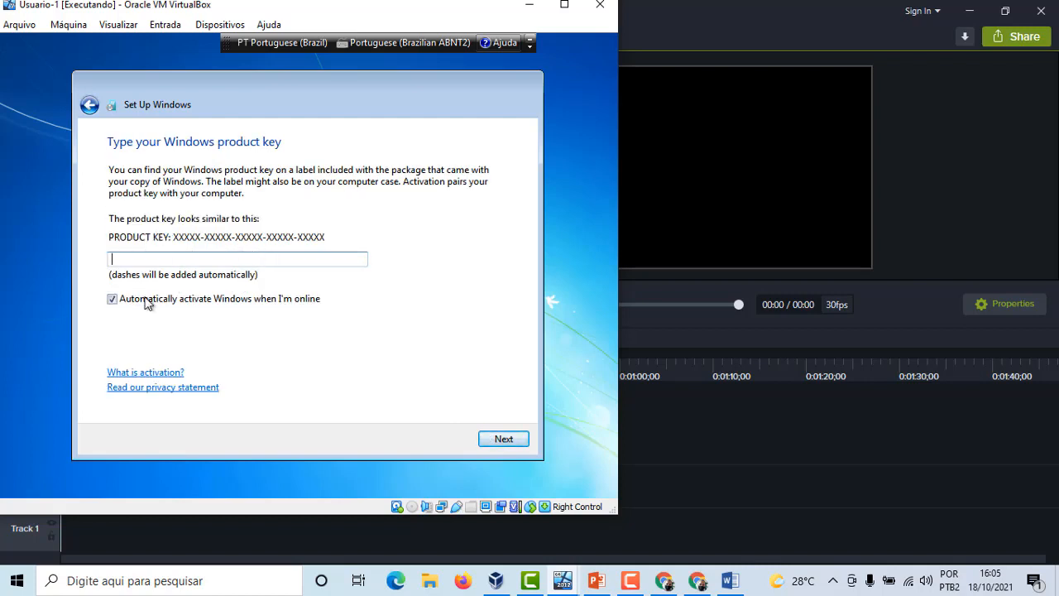
# Skip the product key with automatic activation turned off and accept the license terms
pyautogui.click(112, 299)
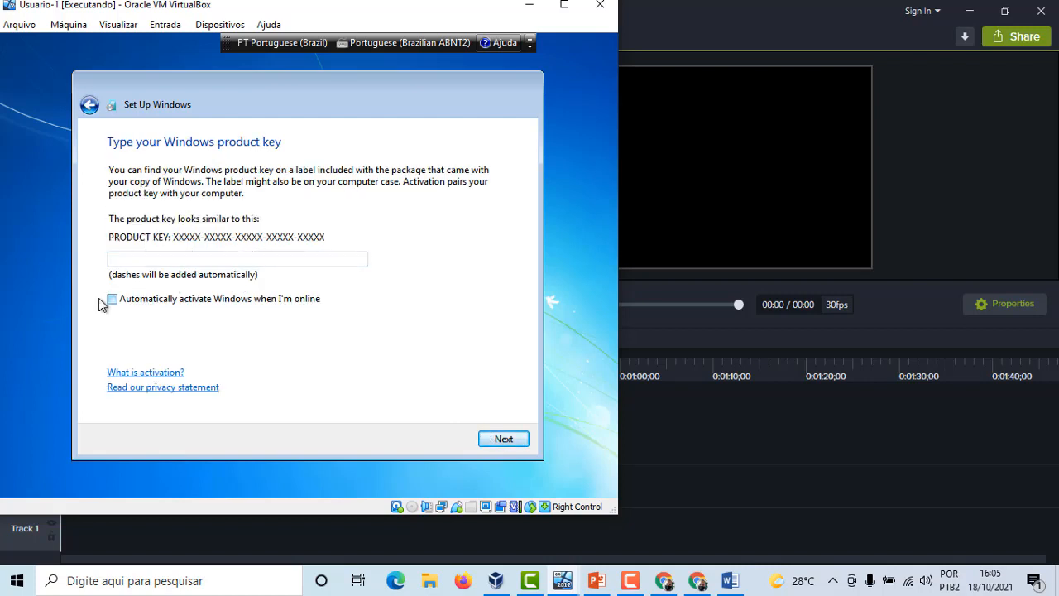
pyautogui.click(524, 444)
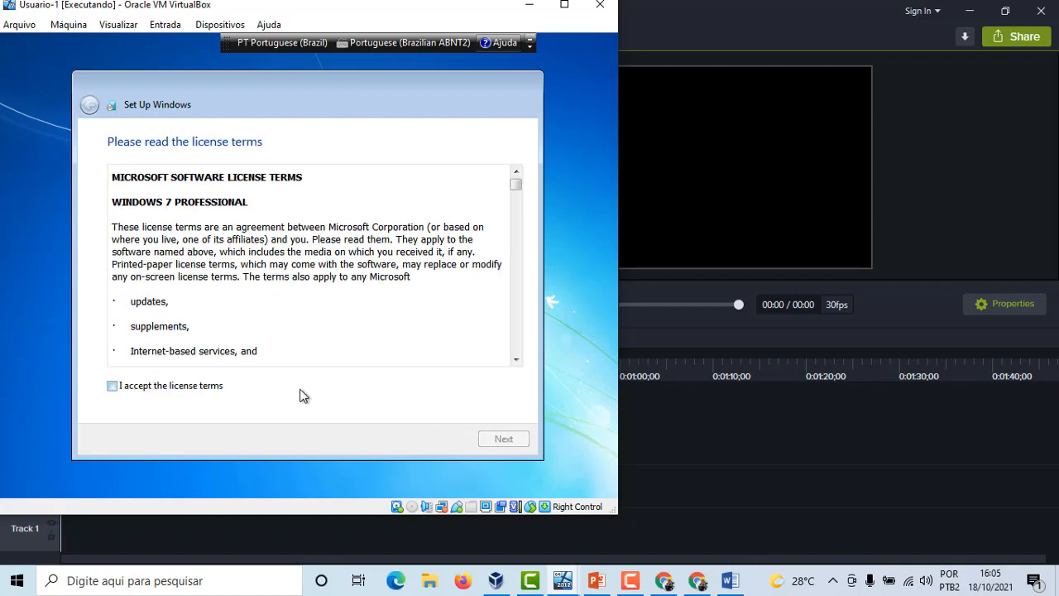
pyautogui.click(209, 397)
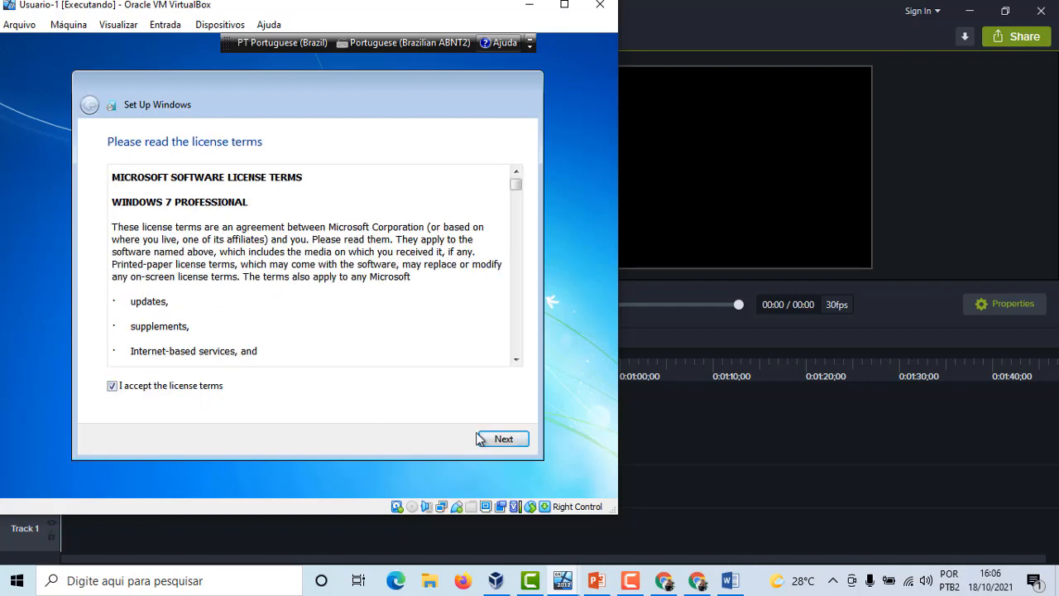
pyautogui.click(501, 440)
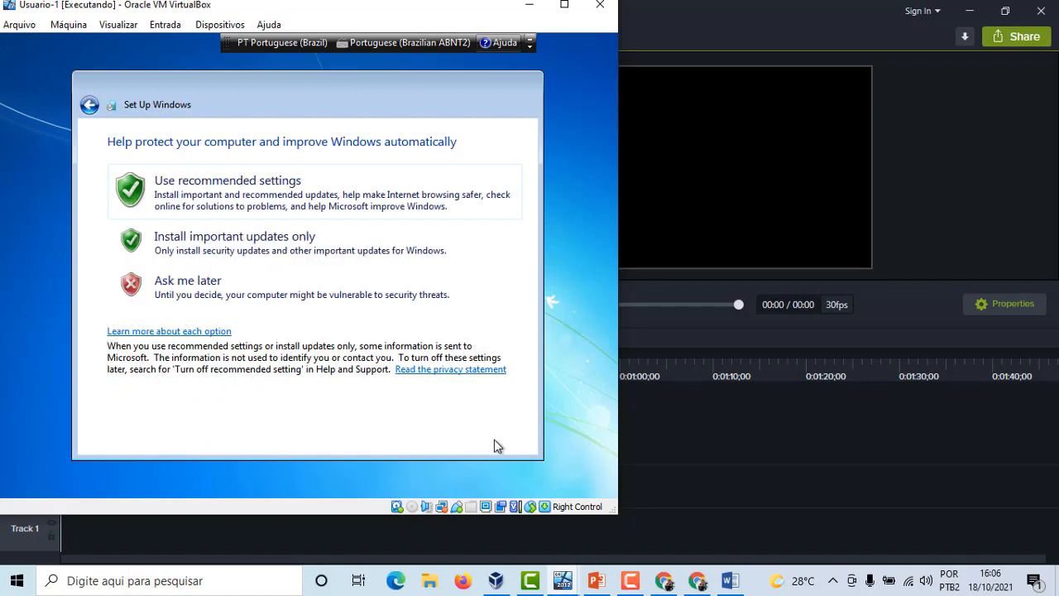
# Choose the recommended update settings and keep the (UTC-03:00) Brasilia time zone
pyautogui.click(283, 201)
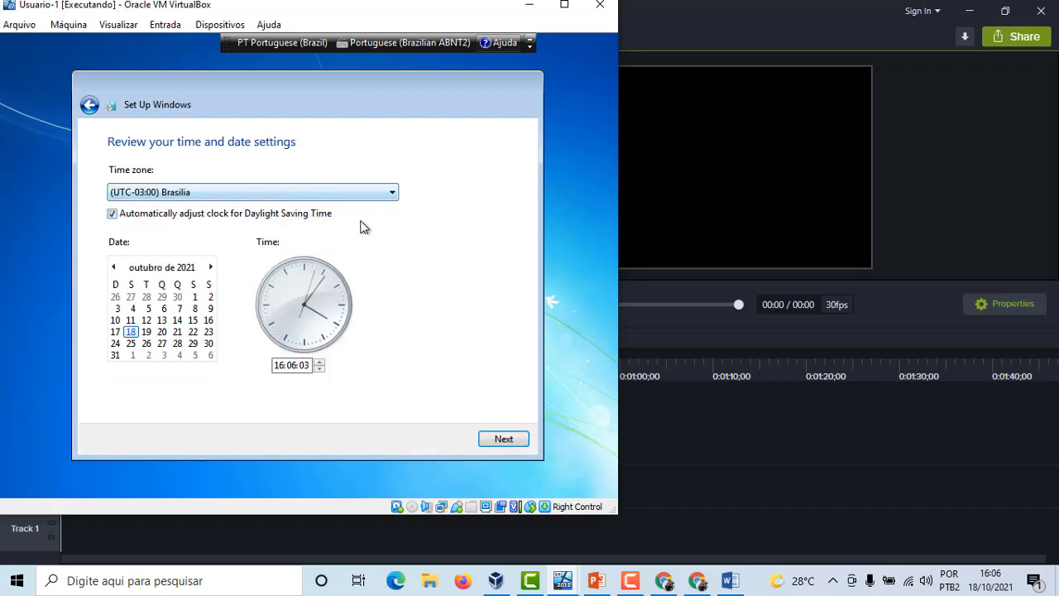
pyautogui.click(513, 442)
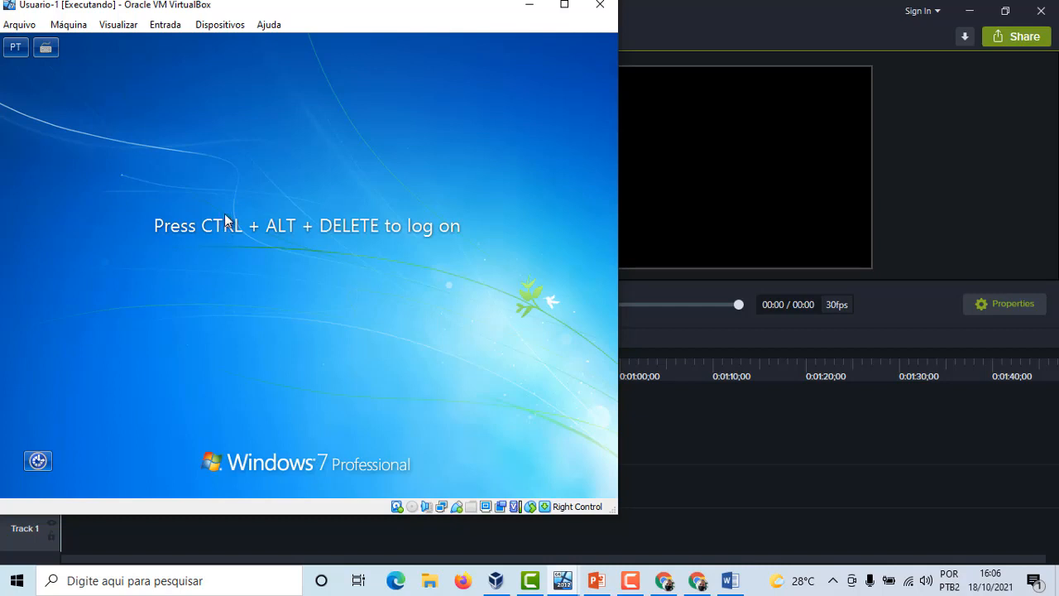
# Log on to the EMPRESA domain with the administrator user name and account password
pyautogui.hotkey('ctrl', 'Delete')
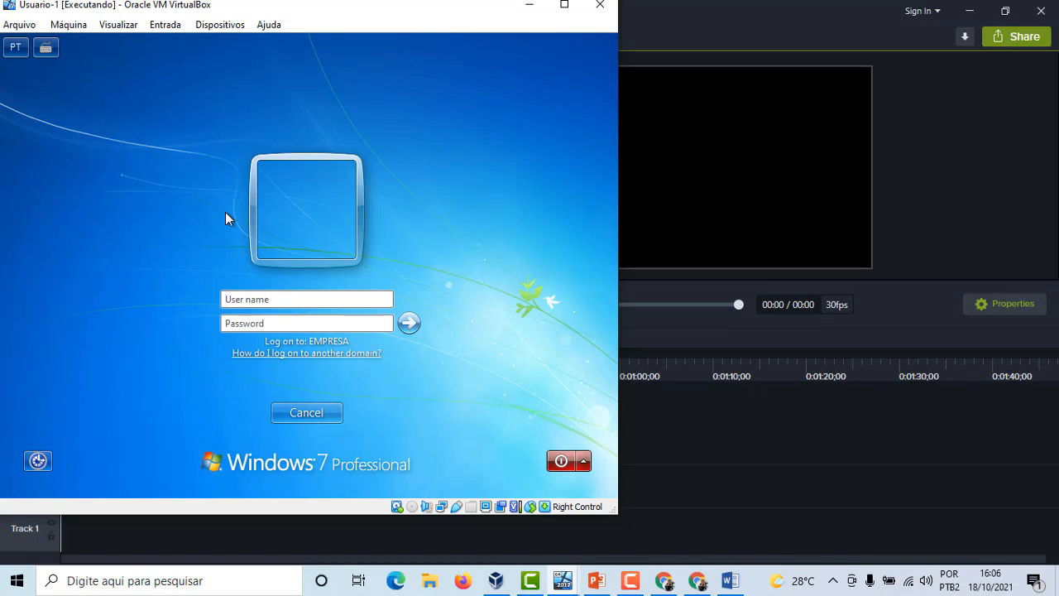
pyautogui.write('administrador')
pyautogui.press('Tab')
pyautogui.write('******')
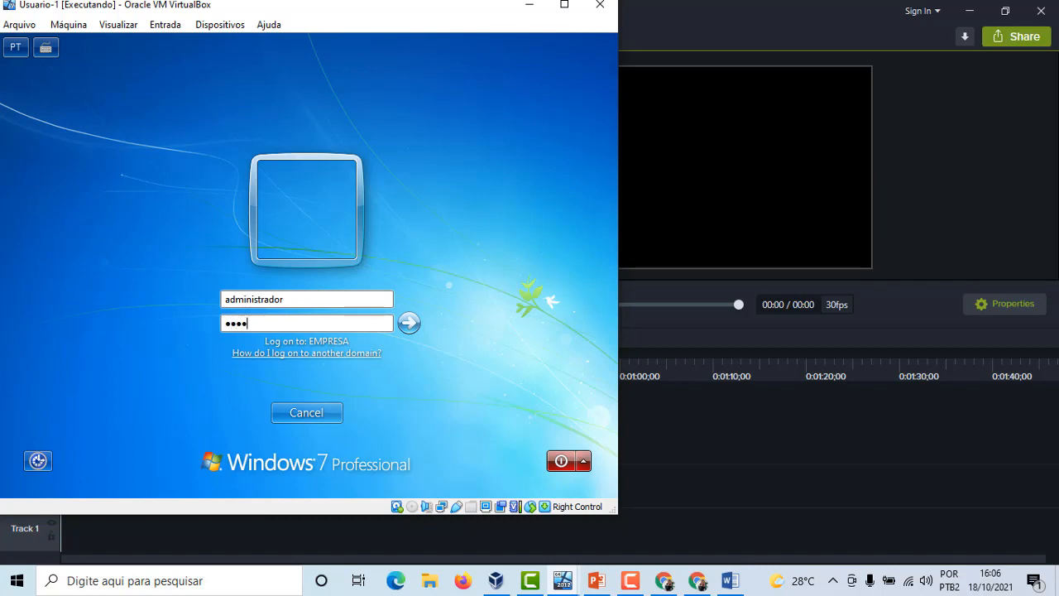
pyautogui.write('*****')
pyautogui.press('Return')
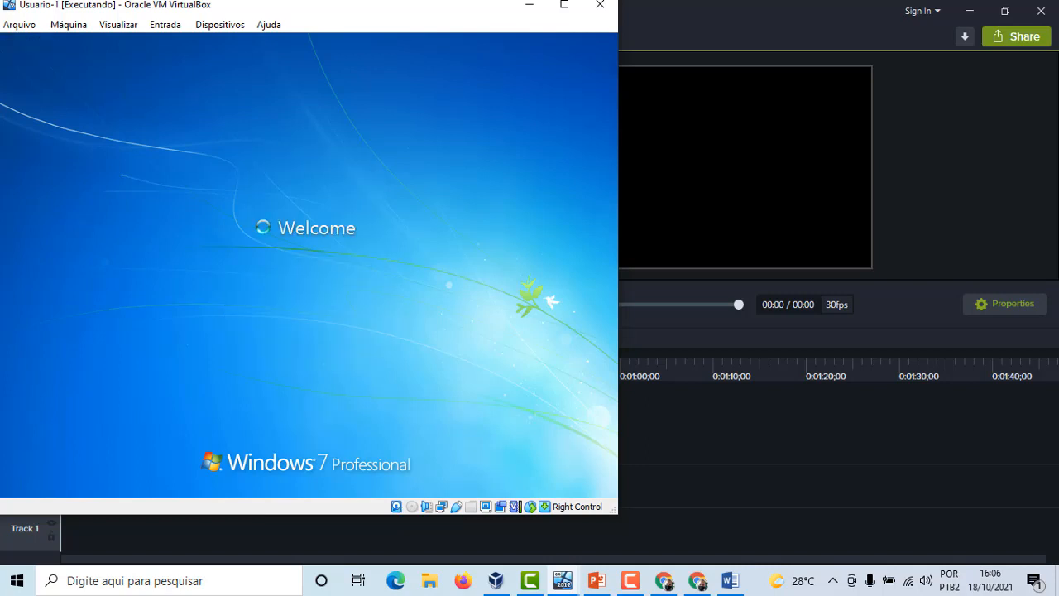
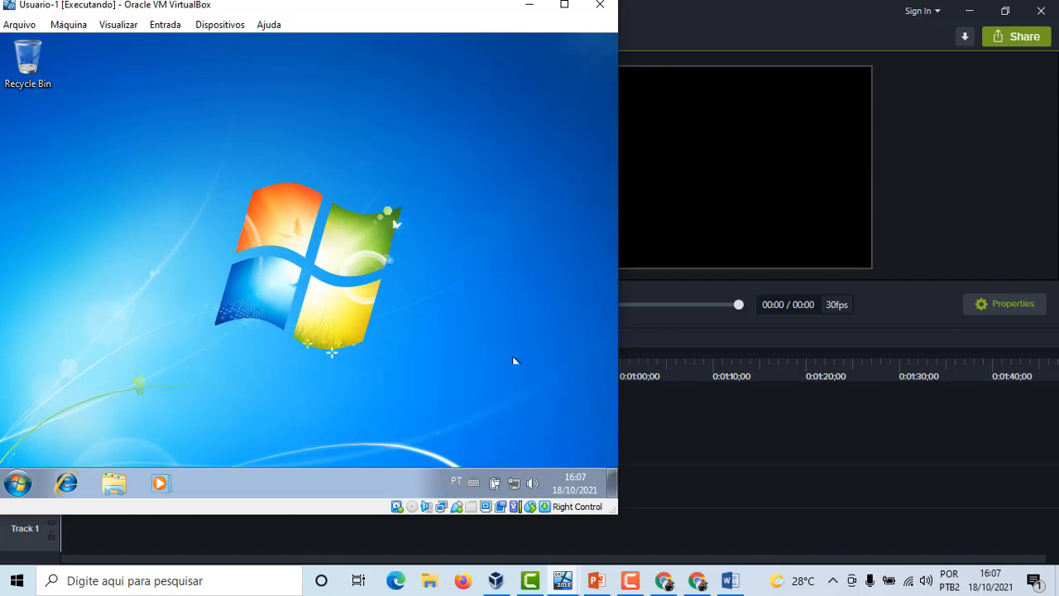
# Open Internet Explorer on the newly installed client, postpone the Internet Explorer 8 setup with Ask me later, and return to the MSN tab
pyautogui.moveTo(516, 487)
pyautogui.click(66, 482)
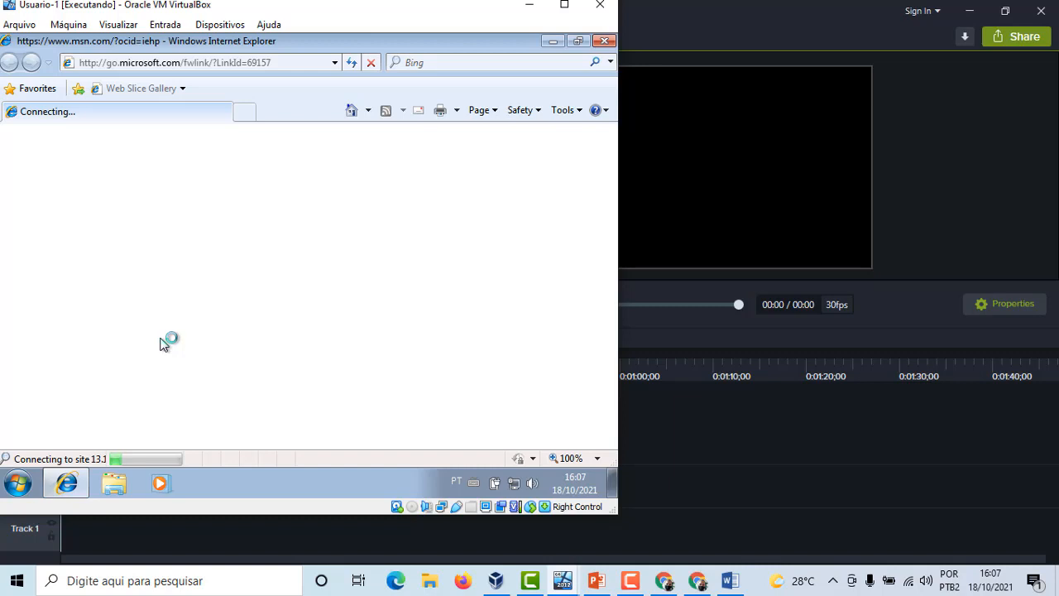
pyautogui.click(18, 484)
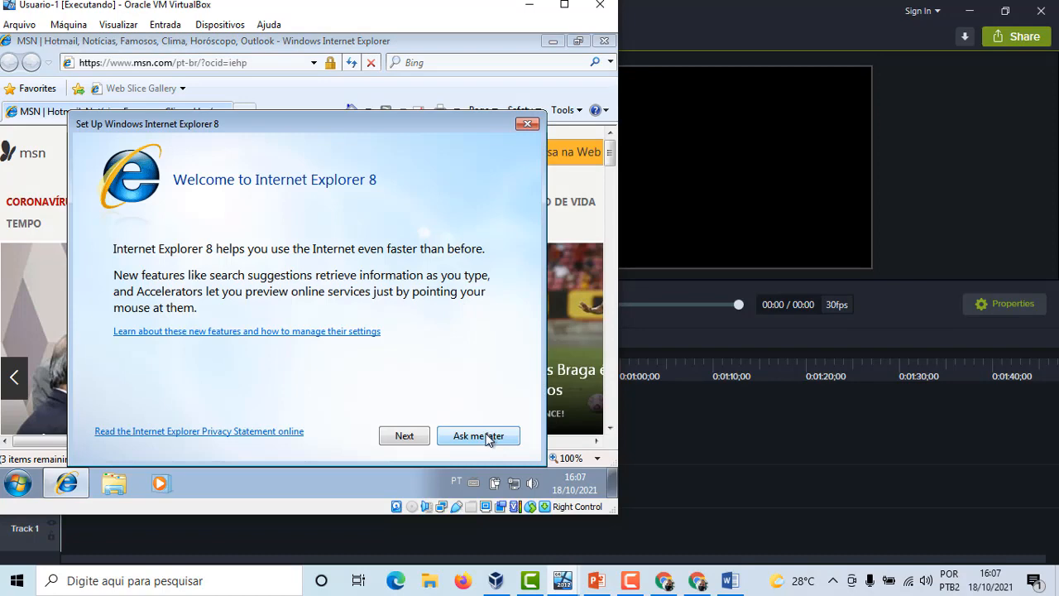
pyautogui.click(457, 443)
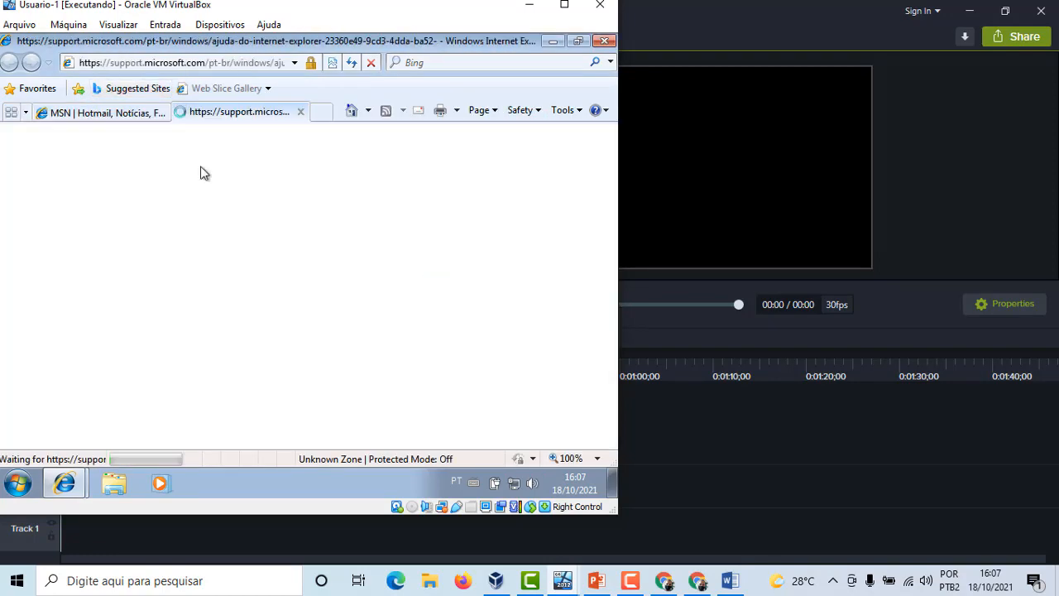
pyautogui.click(137, 112)
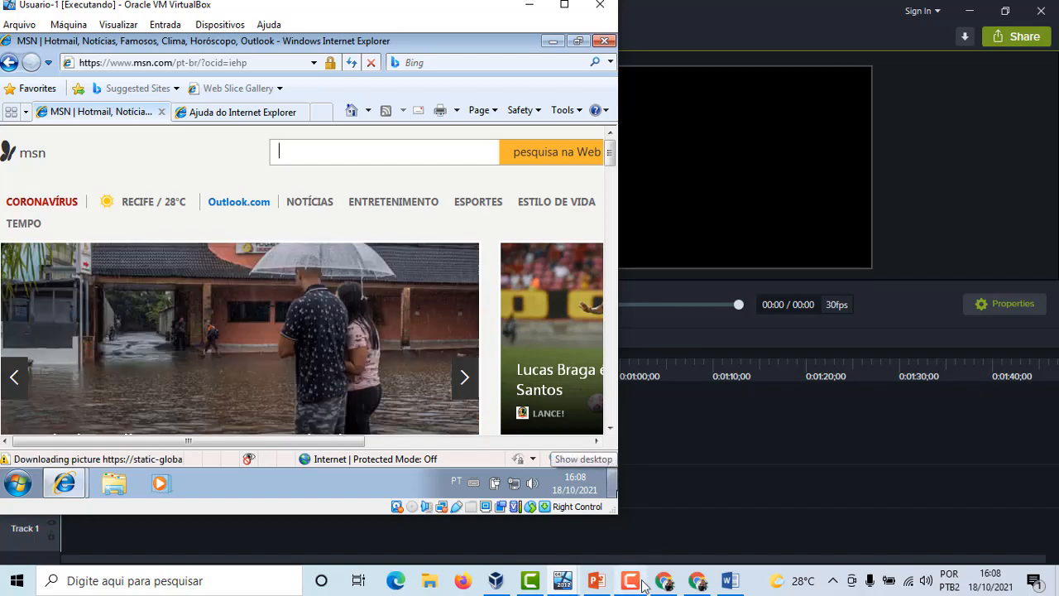
pyautogui.moveTo(644, 585)
pyautogui.moveTo(644, 553)
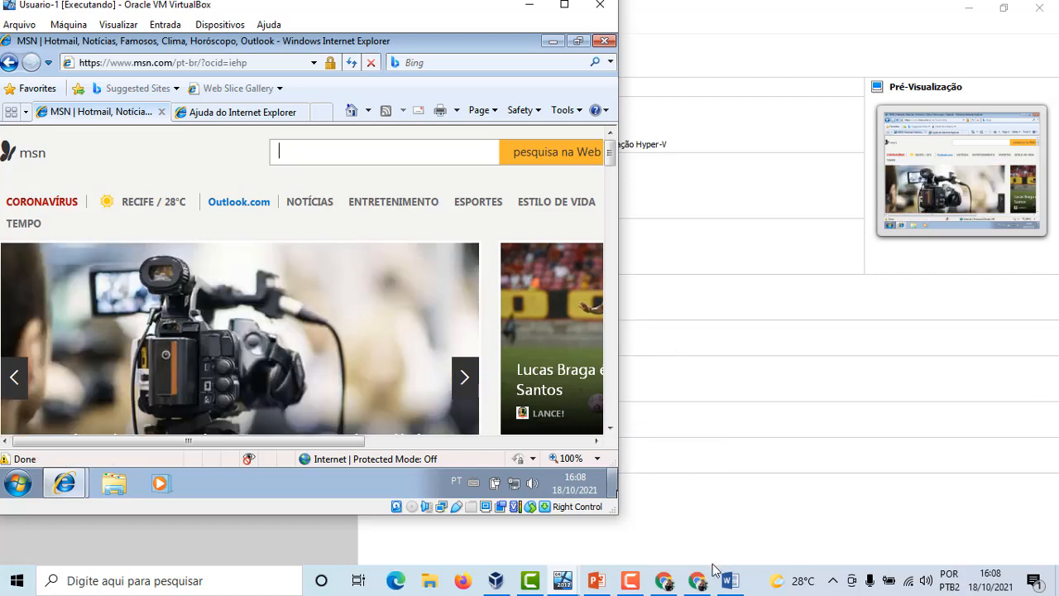
pyautogui.click(695, 583)
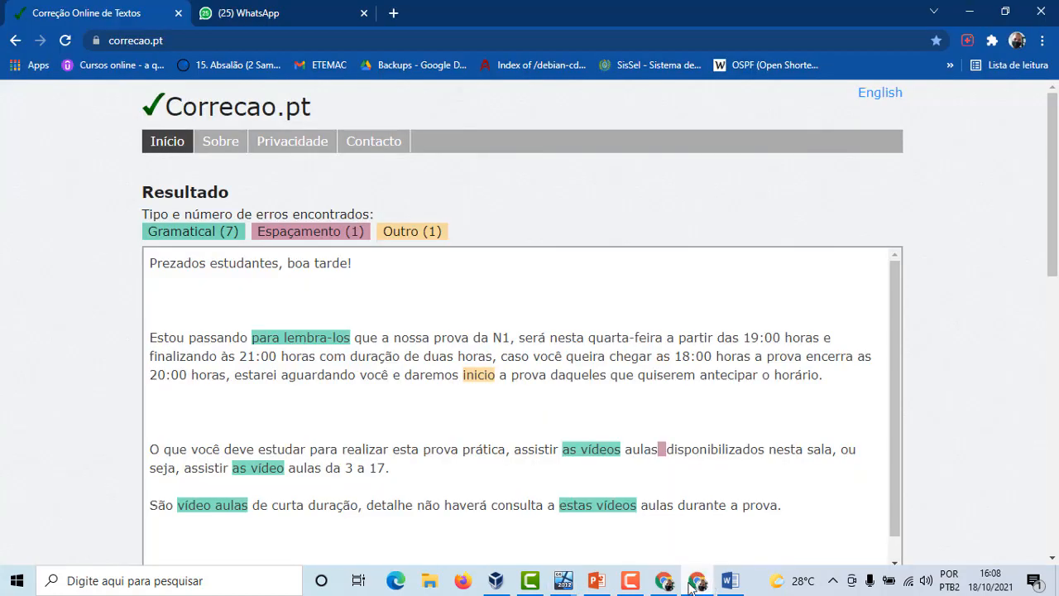